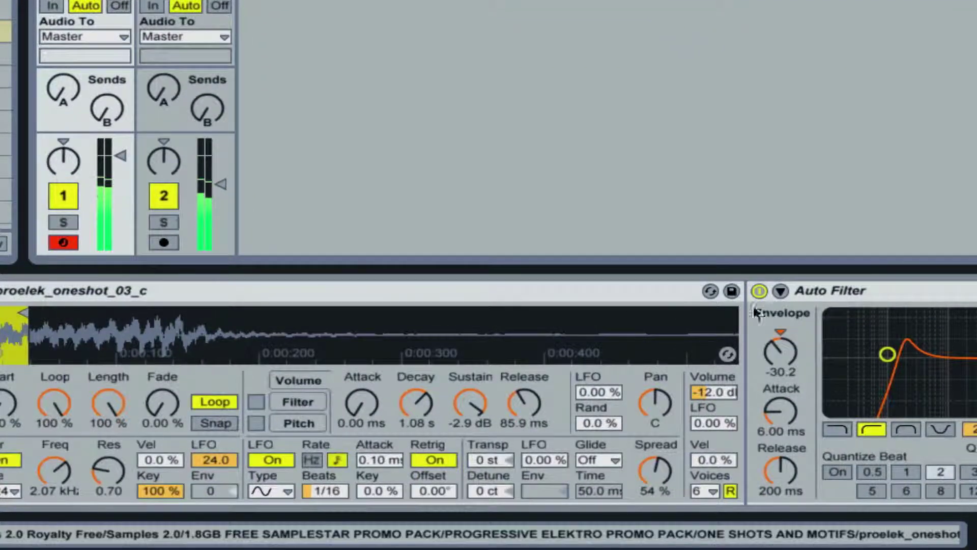
Compare the drum kit's sound with the Auto Filters on the kick, snare and hit pads switched on and off
left_click(760, 290)
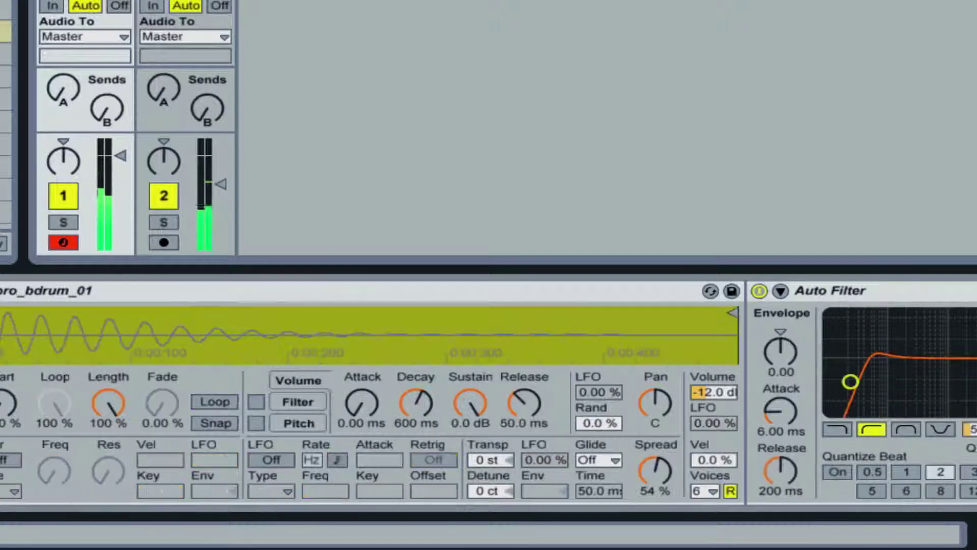
left_click(759, 291)
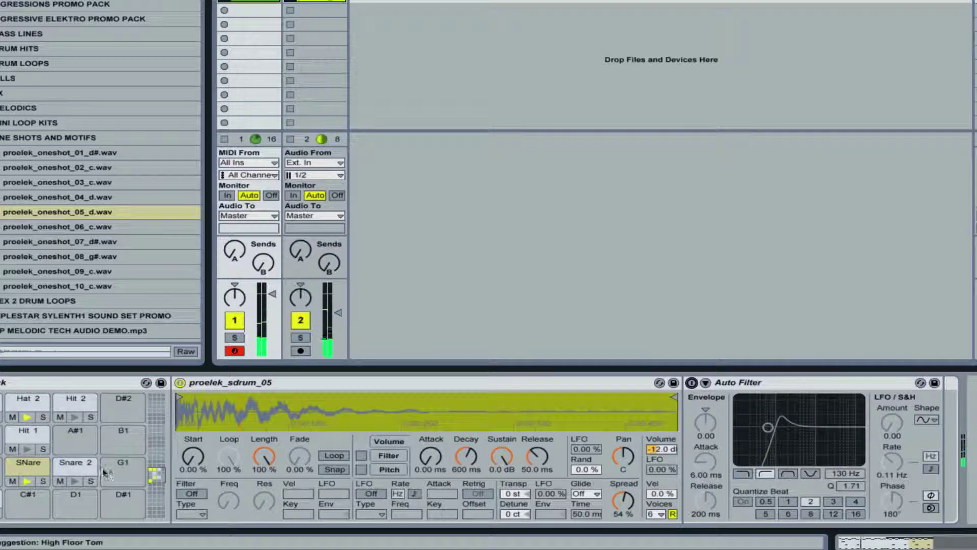
left_click(76, 463)
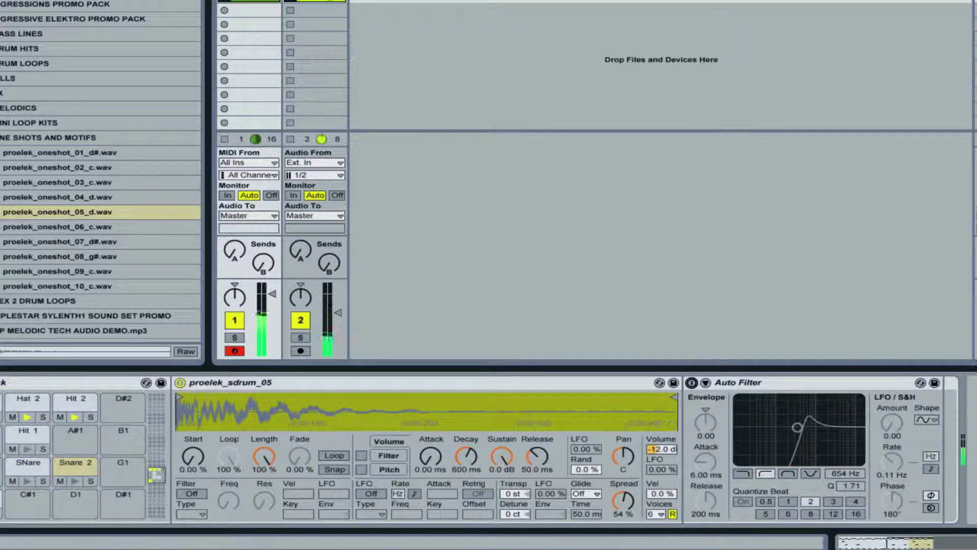
left_click(691, 382)
left_click(691, 383)
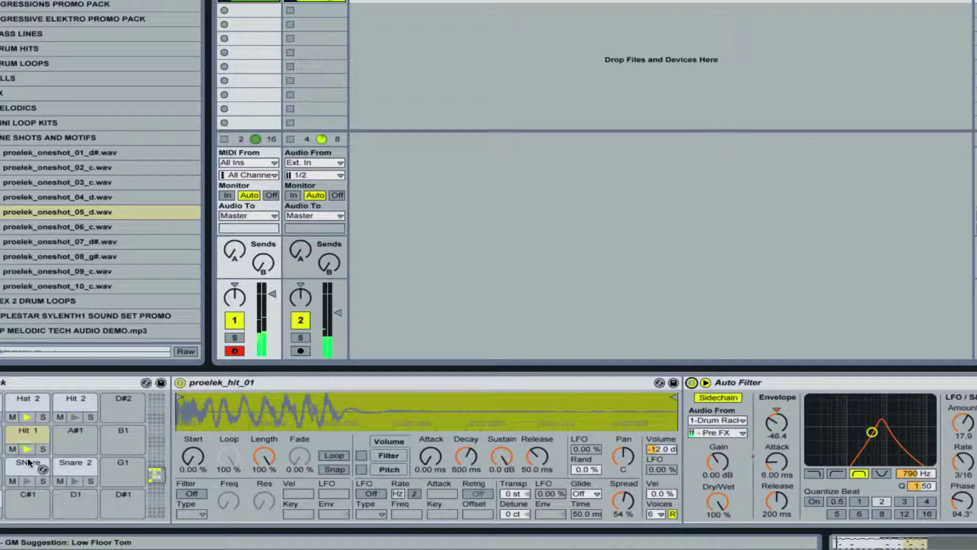
left_click(691, 383)
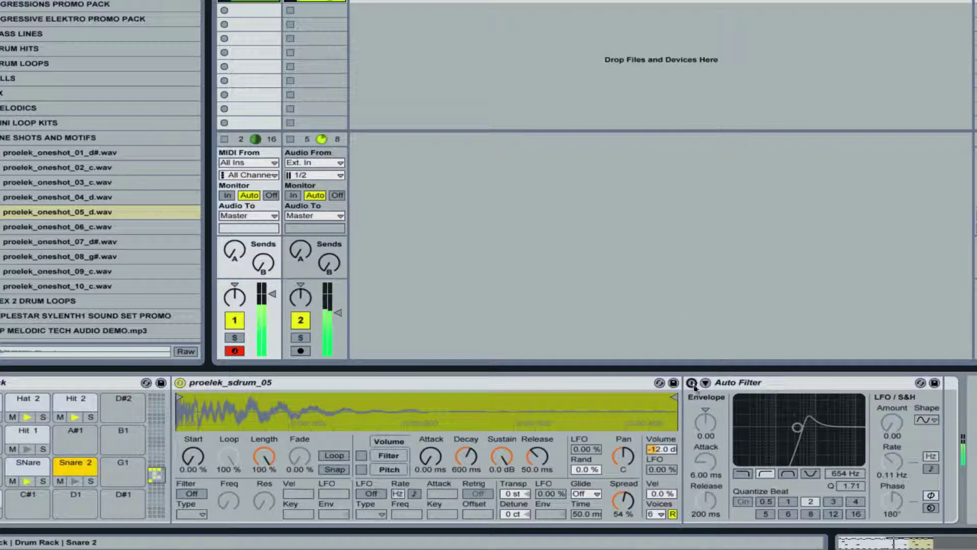
left_click(691, 383)
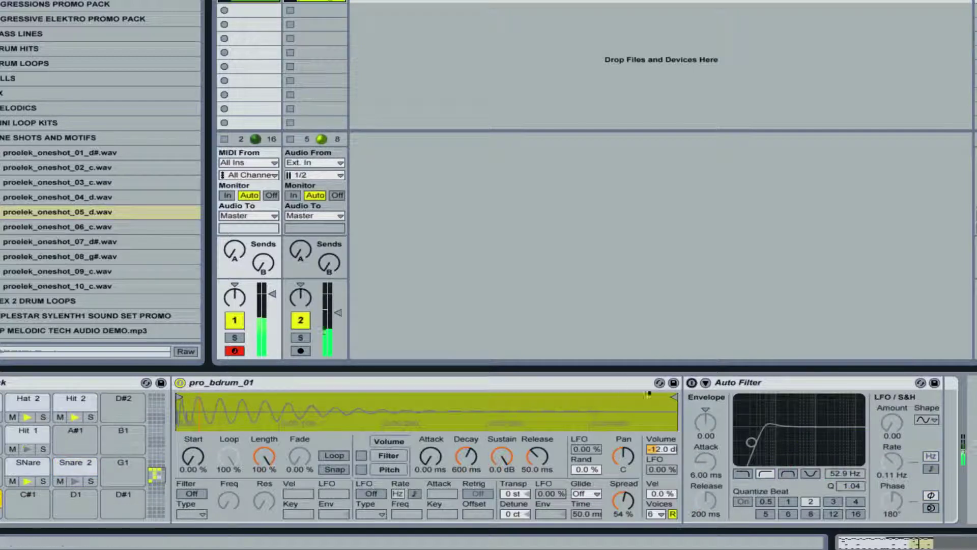
left_click(691, 383)
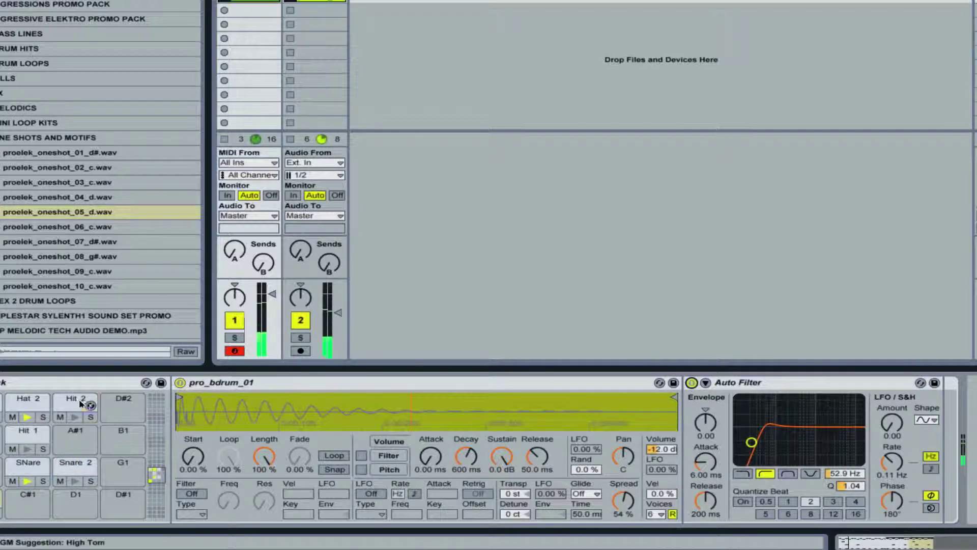
left_click(691, 382)
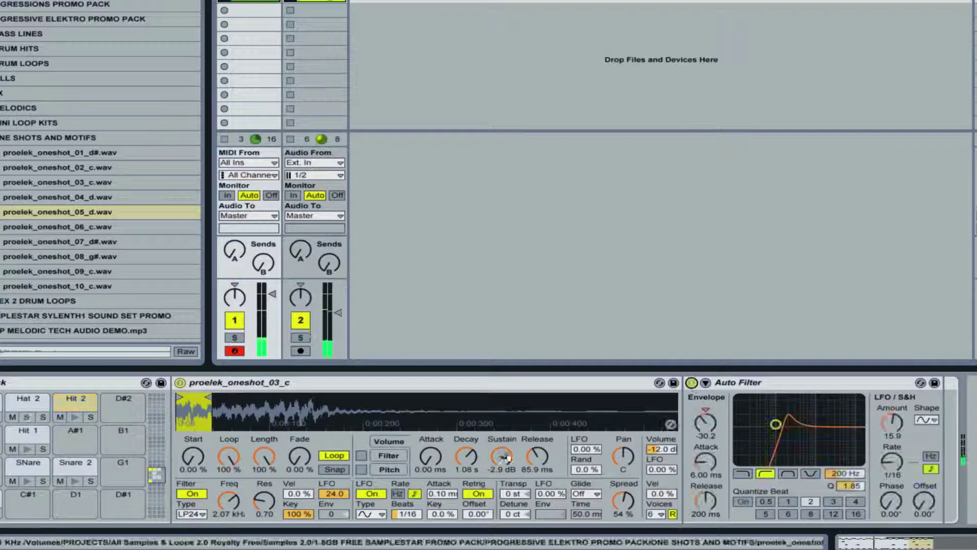
left_click(15, 402)
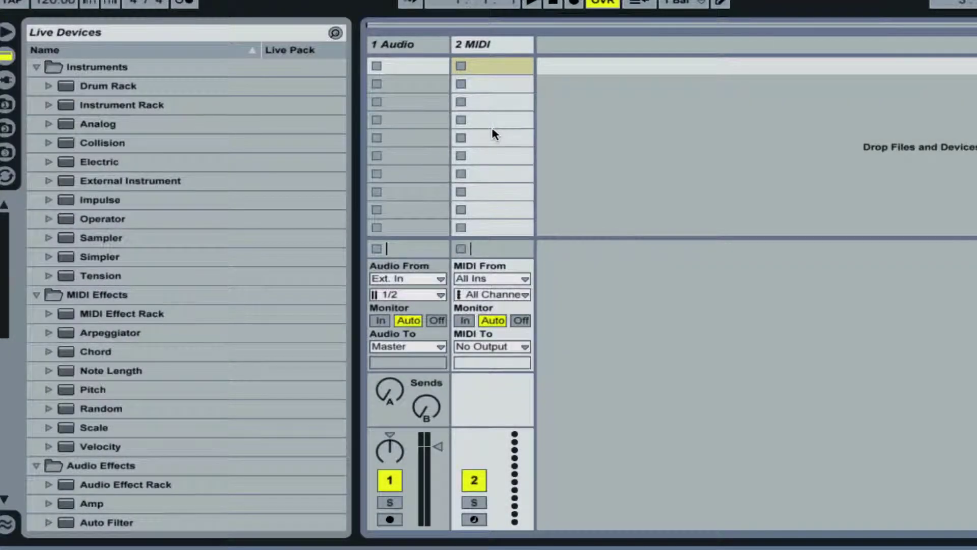
Load an empty Drum Rack onto the MIDI track and expand the DRUM HITS folder of the PROGRESSIVE ELEKTRO PROMO PACK
left_click_drag(132, 89, 470, 79)
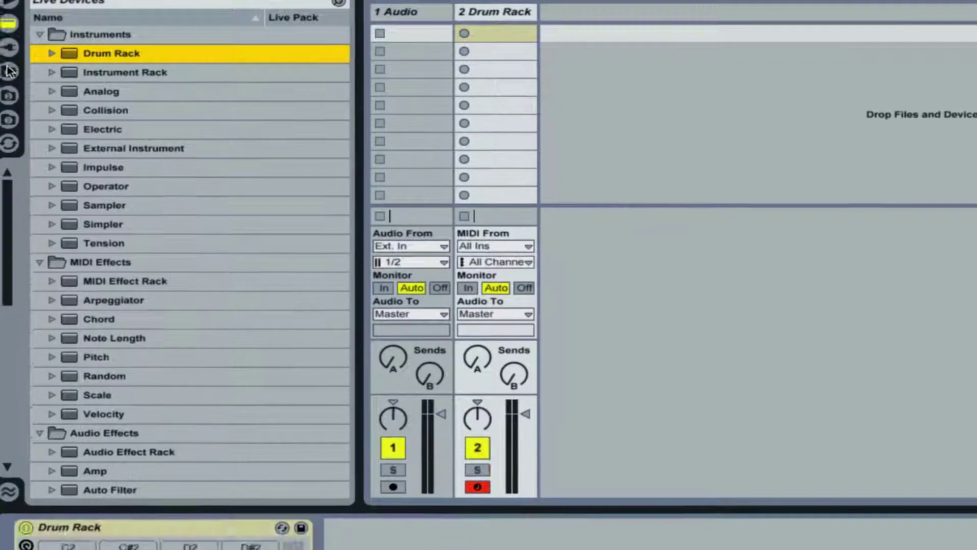
left_click(5, 128)
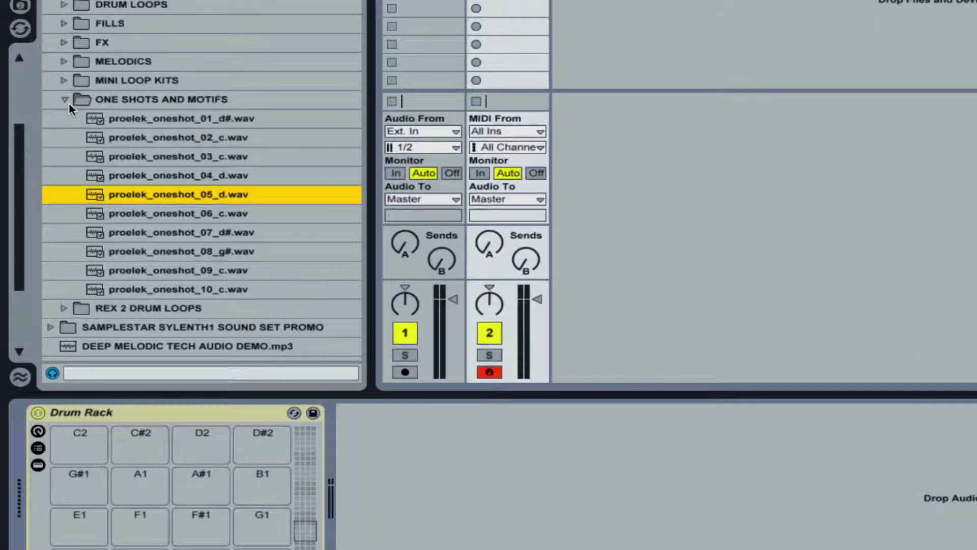
left_click(64, 100)
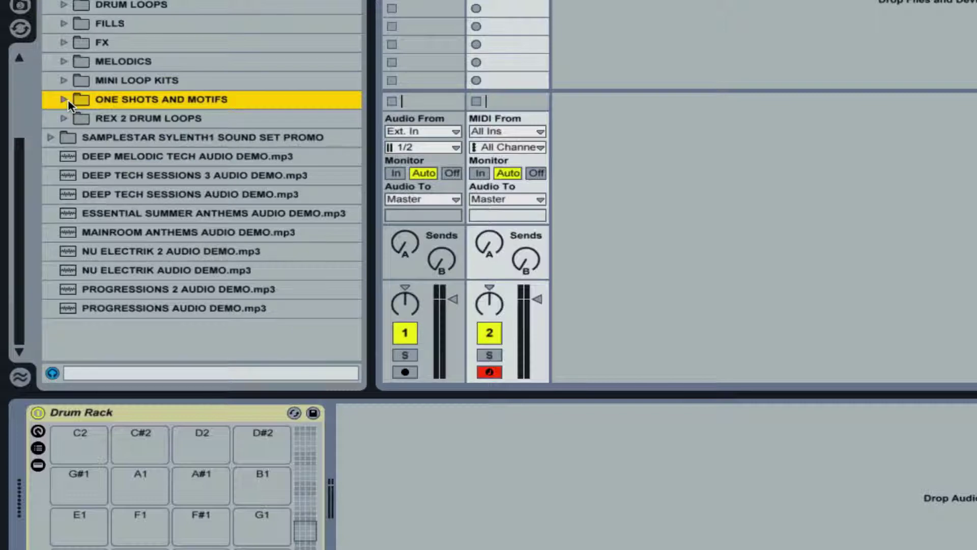
scroll(69, 105, "up", 2)
left_click(65, 22)
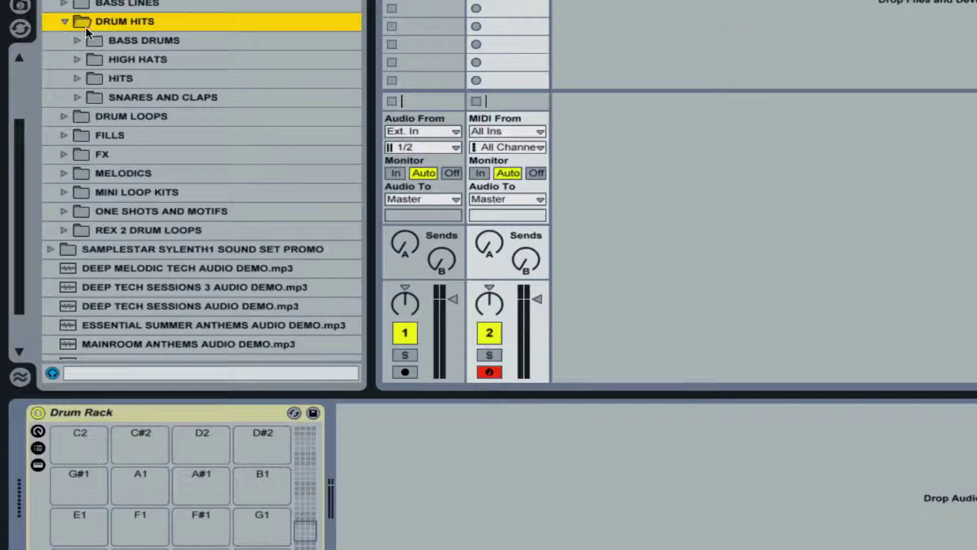
scroll(88, 32, "up", 4)
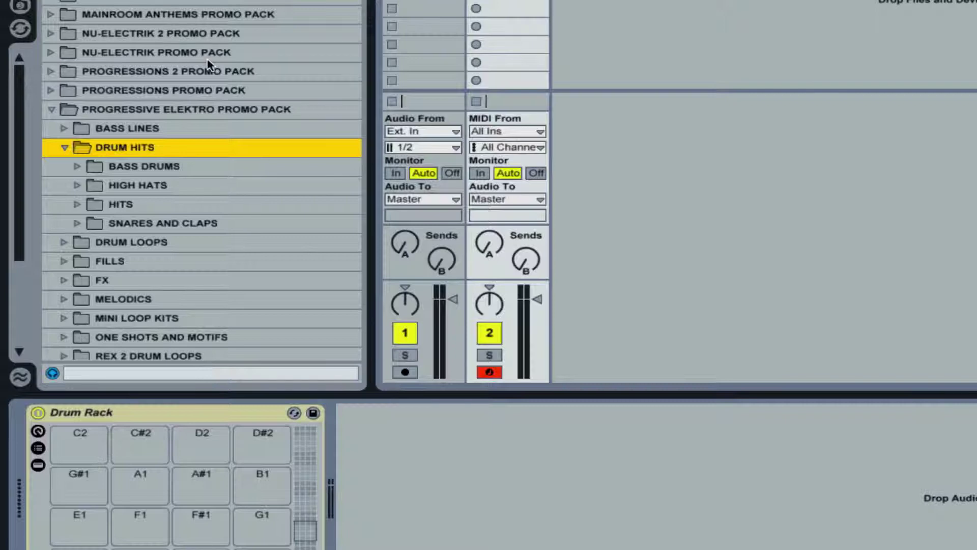
scroll(207, 65, "down", 3)
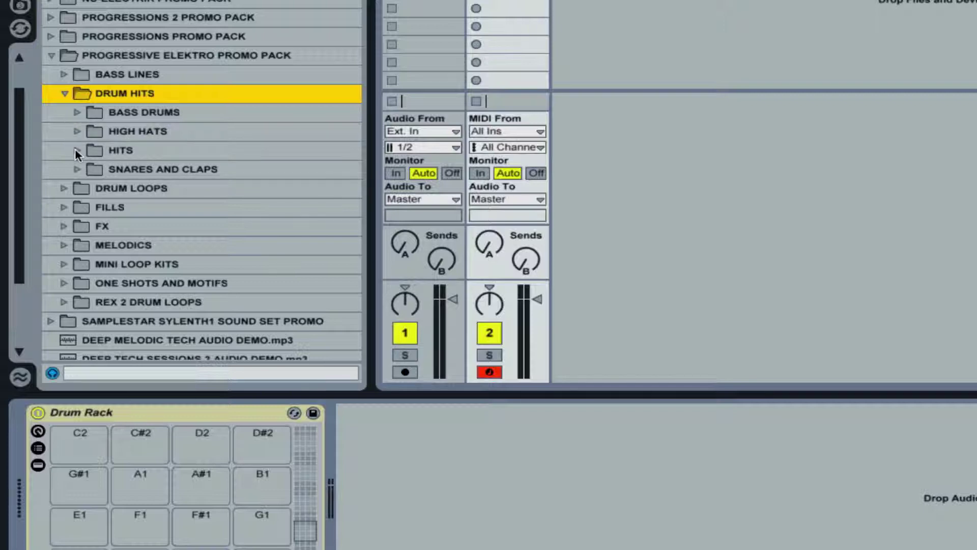
Place proelek_bdrum_01.wav from BASS DRUMS in the audio track's first clip slot and audition the clip
left_click(77, 113)
left_click(153, 309)
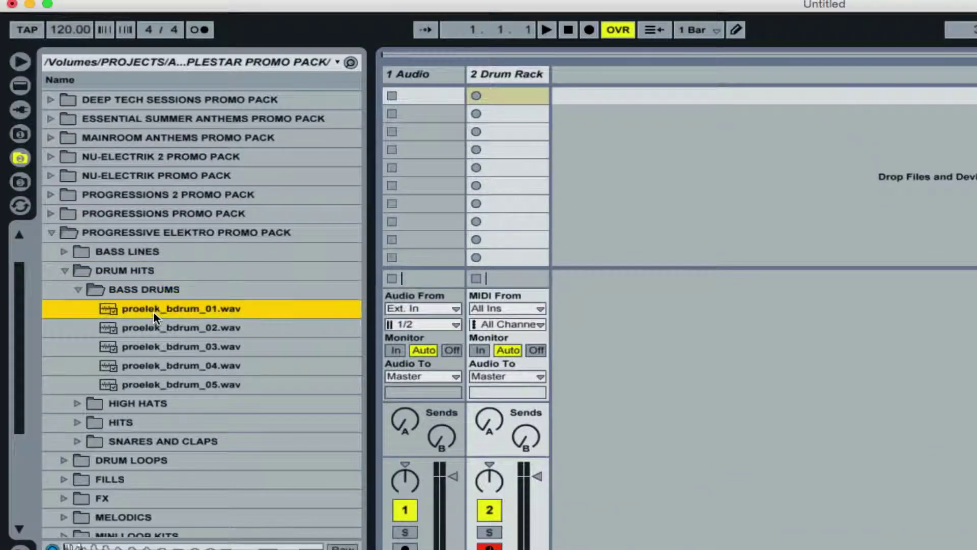
left_click_drag(199, 311, 431, 94)
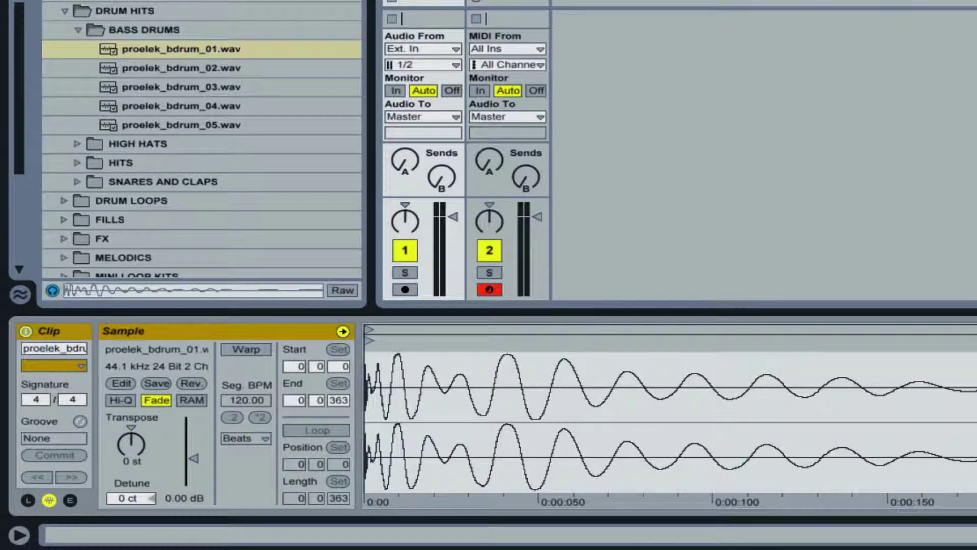
left_click_drag(137, 442, 137, 447)
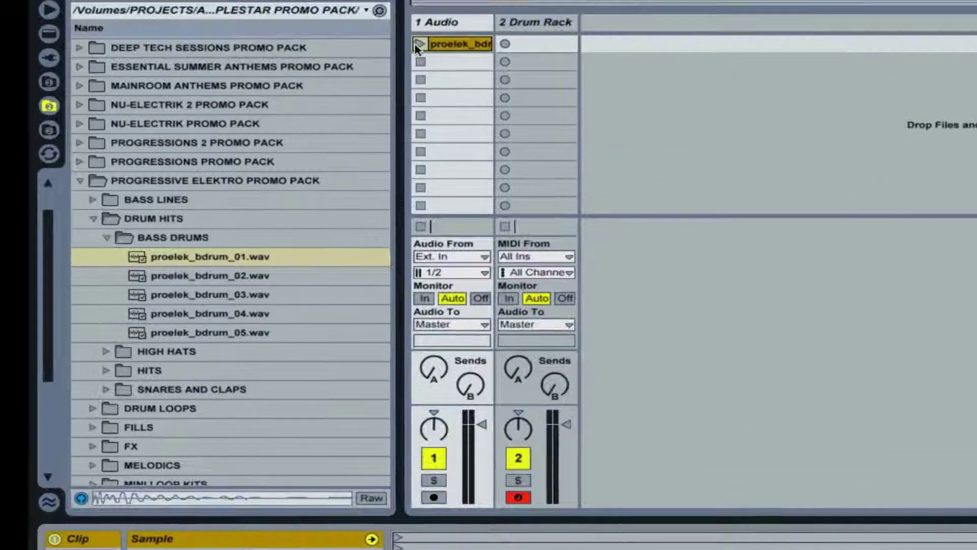
left_click(418, 44)
Add the bass drum clip to the Drum Rack's C1 pad and rename the pad Kick 1
left_click(542, 22)
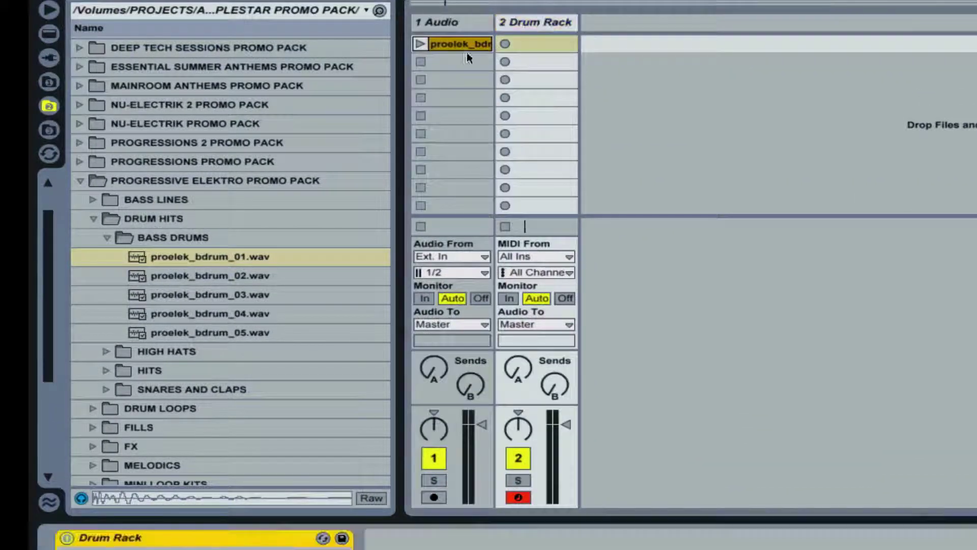
left_click_drag(459, 45, 78, 491)
left_click(78, 495)
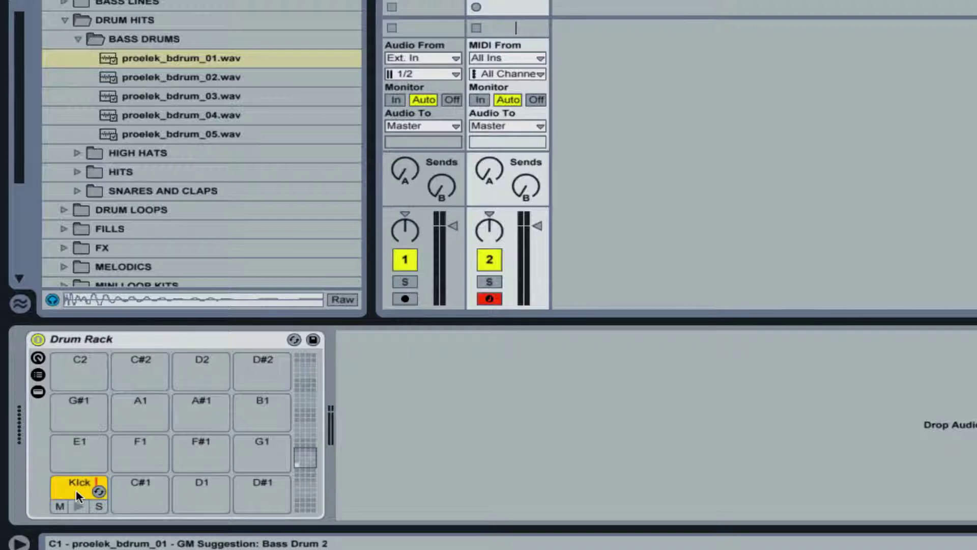
Collapse the PROGRESSIVE ELEKTRO PROMO PACK and expand the PROGRESSIONS PROMO PACK in the sample browser
left_click(77, 39)
left_click(51, 0)
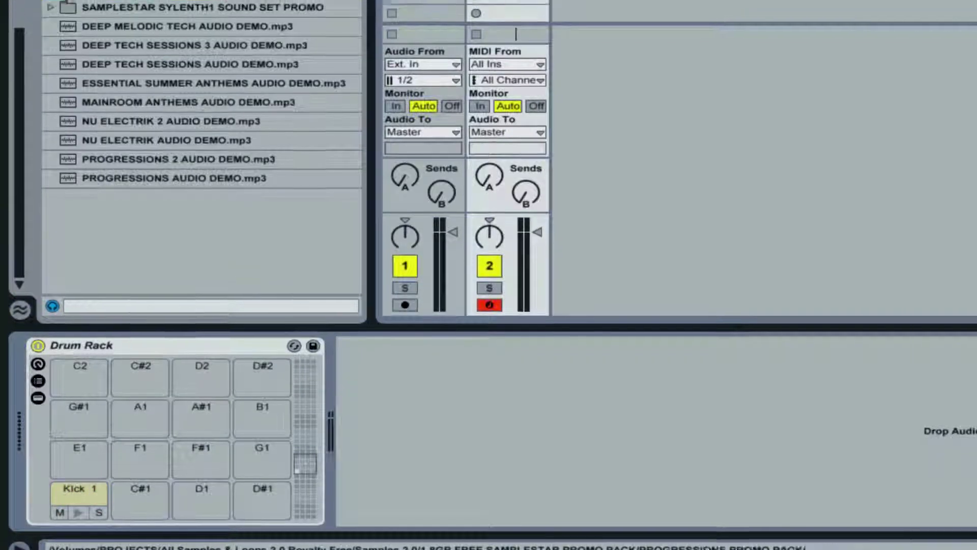
left_click(51, 0)
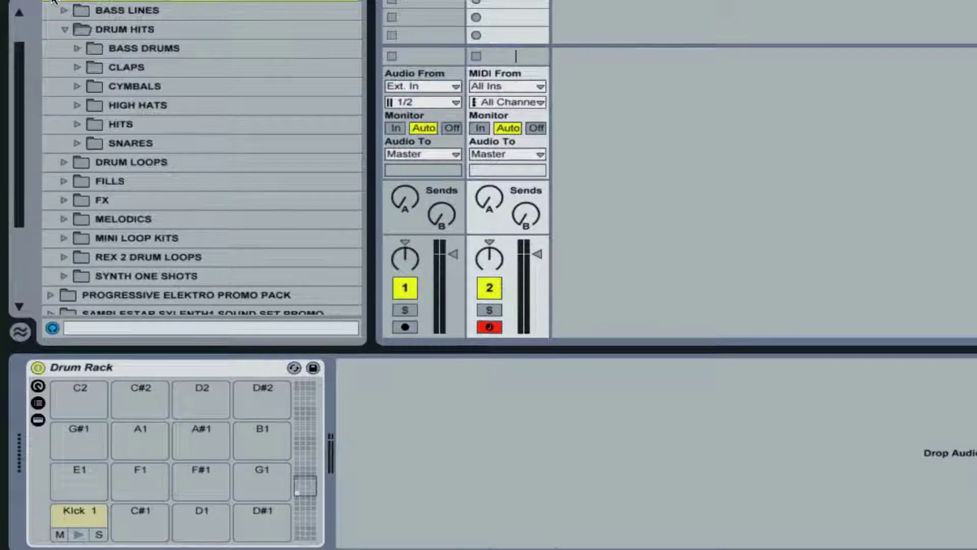
Audition pro_clap_03.wav from the CLAPS folder and load it onto the Drum Rack's F1 pad
left_click(77, 67)
left_click(78, 67)
scroll(80, 64, "down", 2)
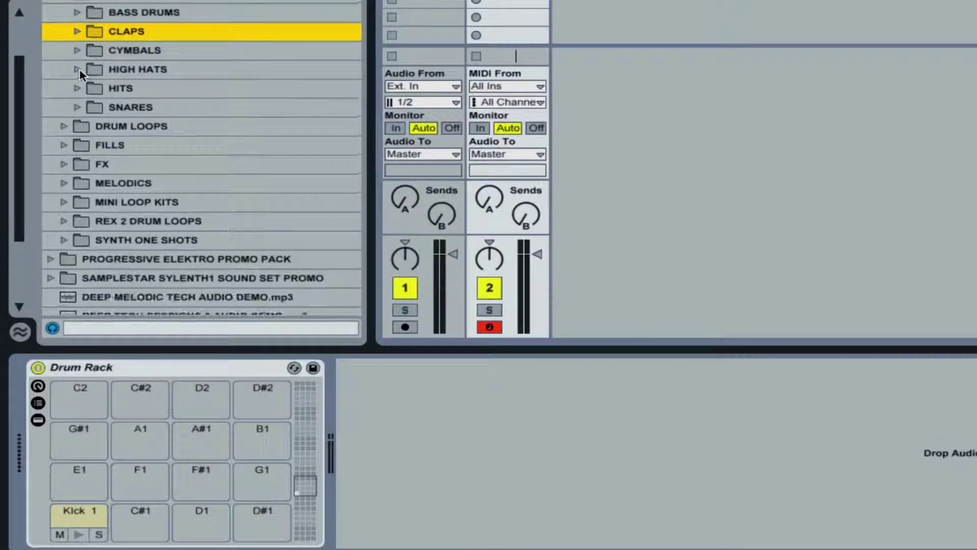
left_click(77, 31)
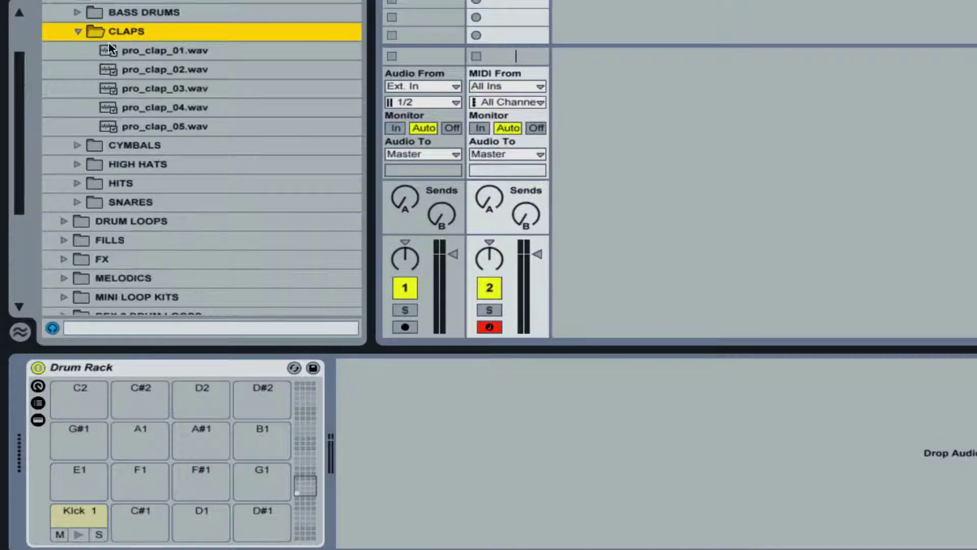
left_click(131, 88)
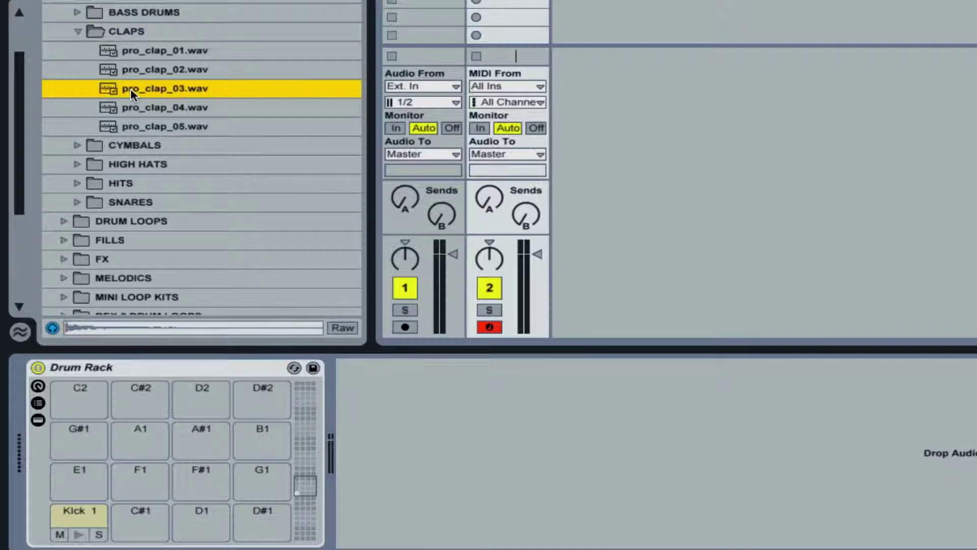
left_click_drag(161, 94, 152, 480)
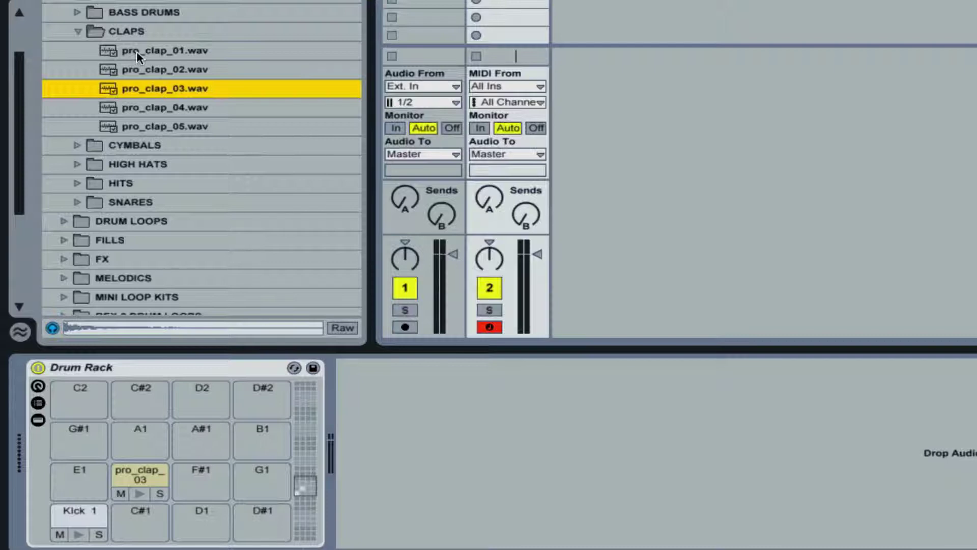
Audition samples pro_sdrum_03 and pro_sdrum_02 from the SNARES folder and load pro_sdrum_02.wav onto the A1 pad
left_click(78, 31)
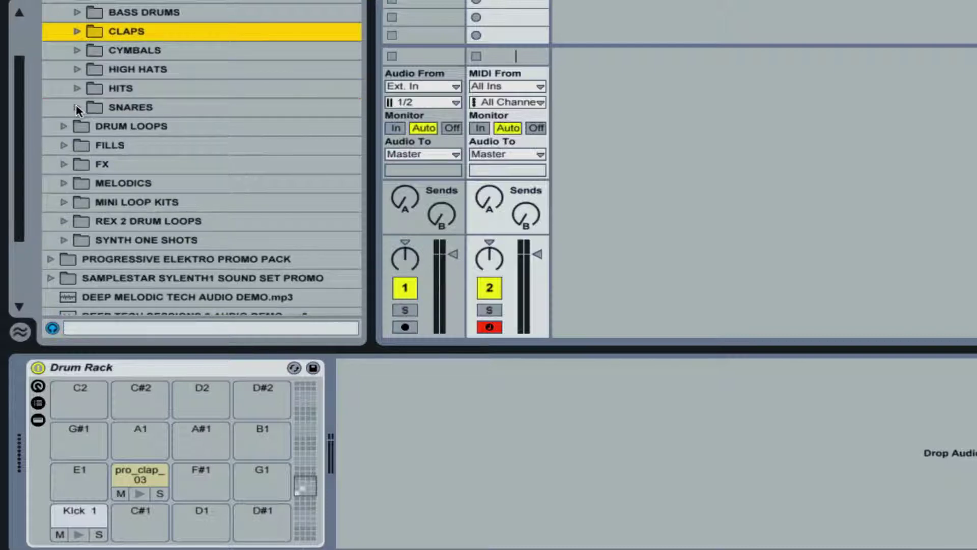
left_click(76, 107)
left_click(168, 164)
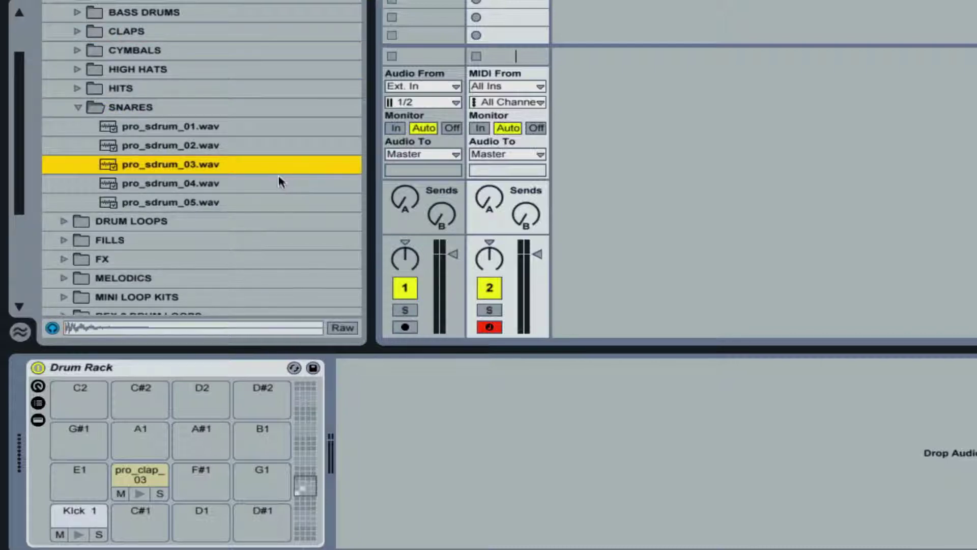
left_click(223, 145)
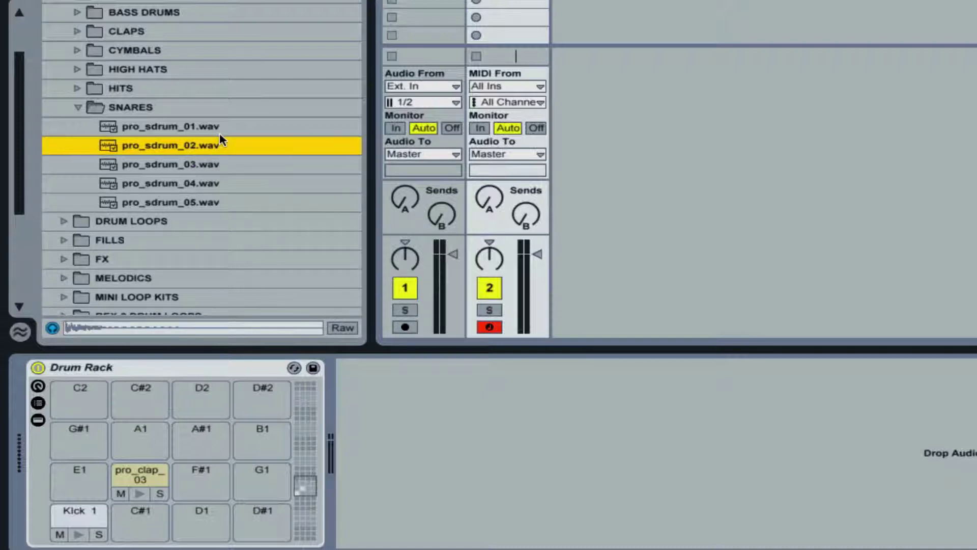
left_click_drag(215, 136, 144, 447)
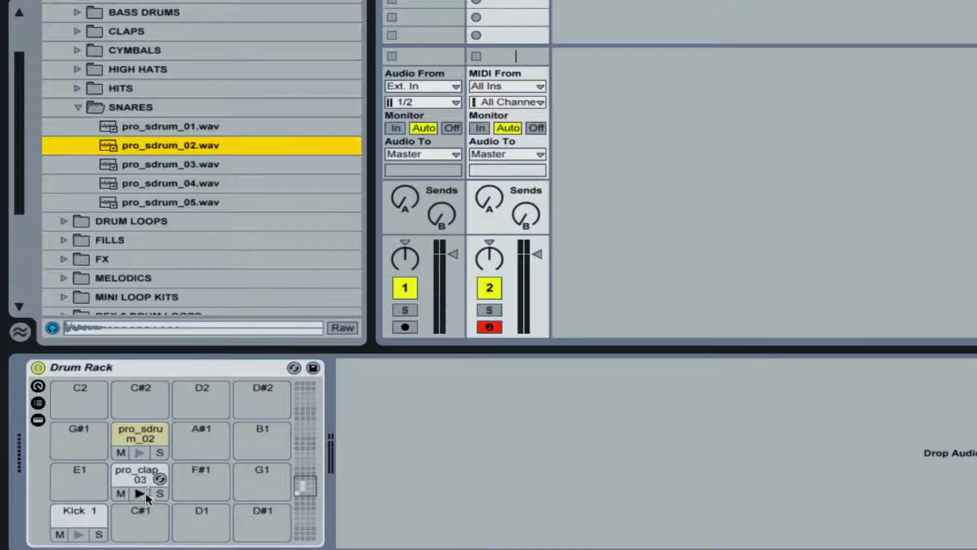
Rename the pro_clap_03 pad to Clap and the pro_sdrum_02 pad to Snare
left_click(143, 477)
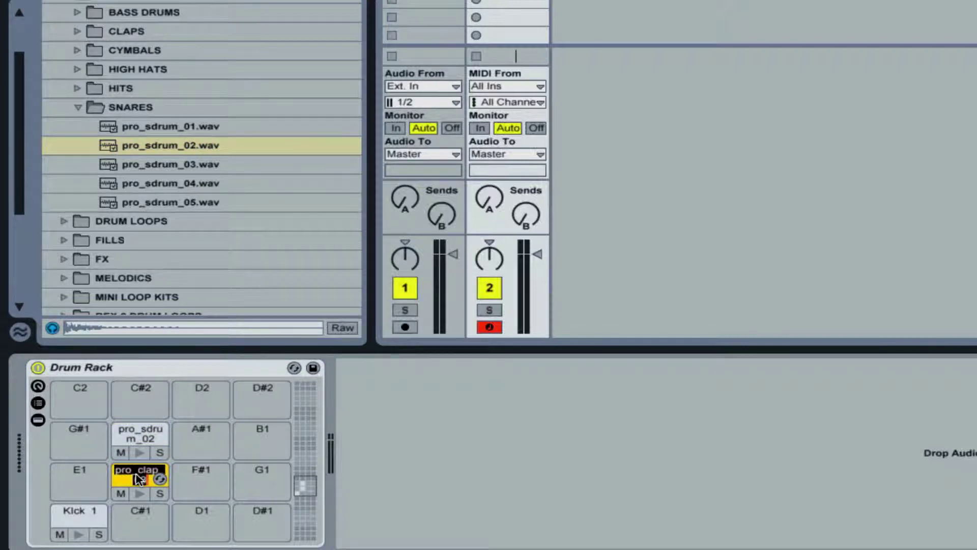
type("Clap")
key("Return")
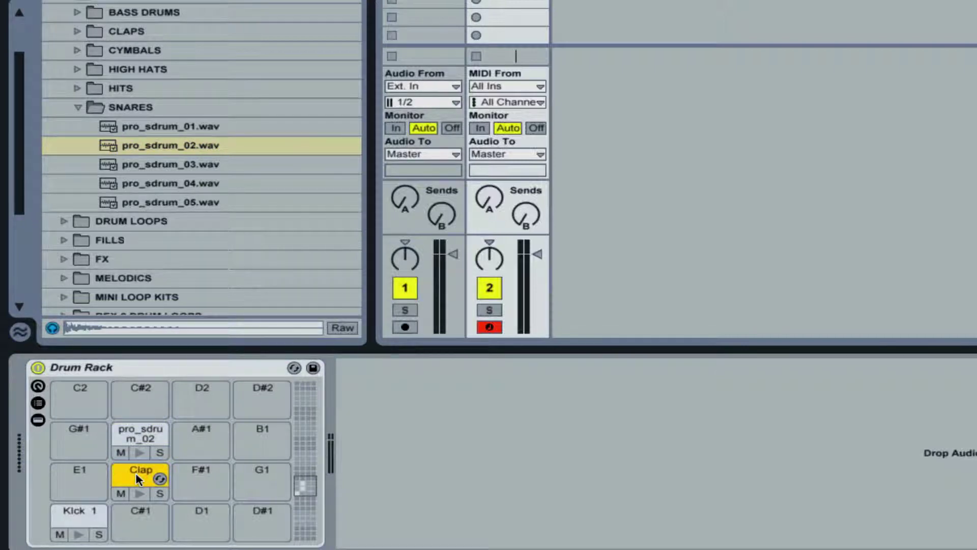
left_click(140, 430)
key("ctrl+r")
type("Snare")
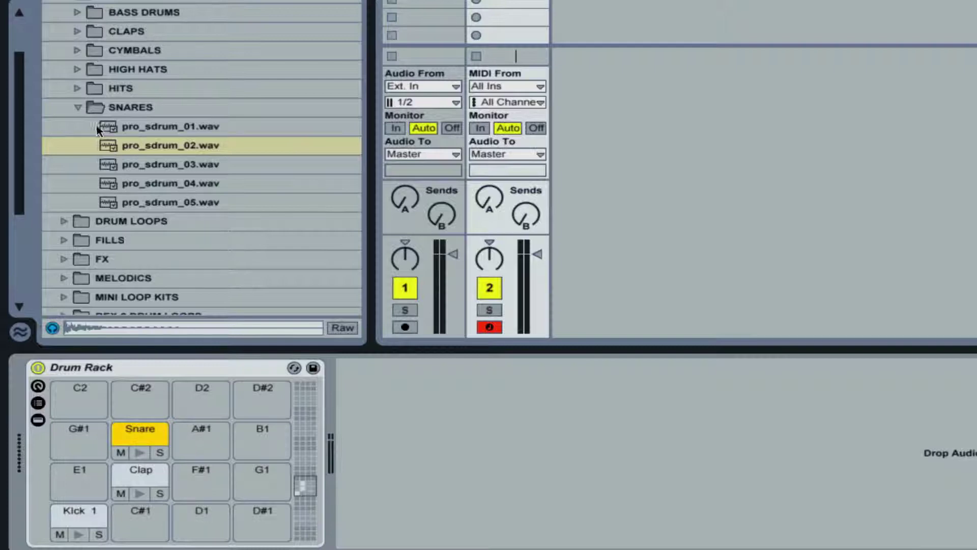
Audition pro_hit_01 and pro_hit_02 from the HITS folder and load pro_hit_02.wav onto the C#2 pad
left_click(76, 107)
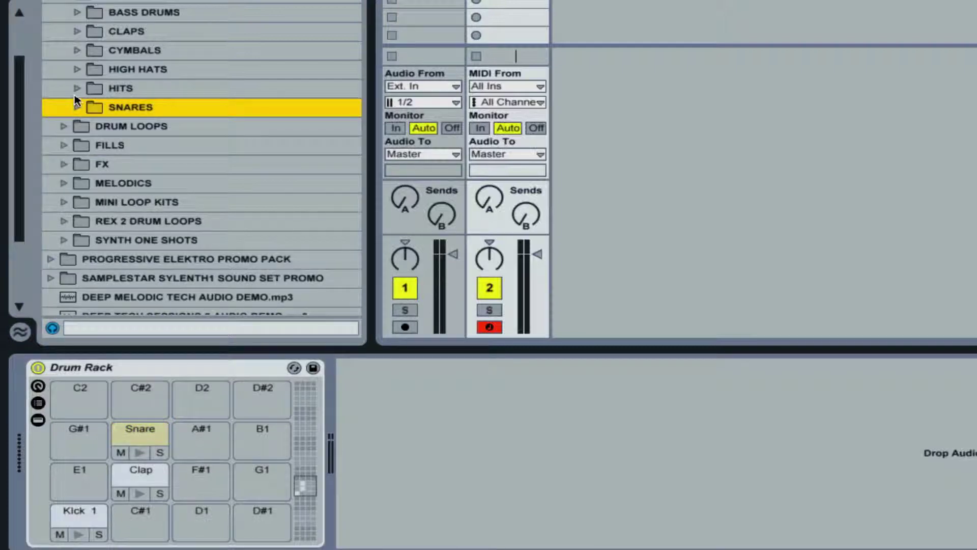
left_click(77, 88)
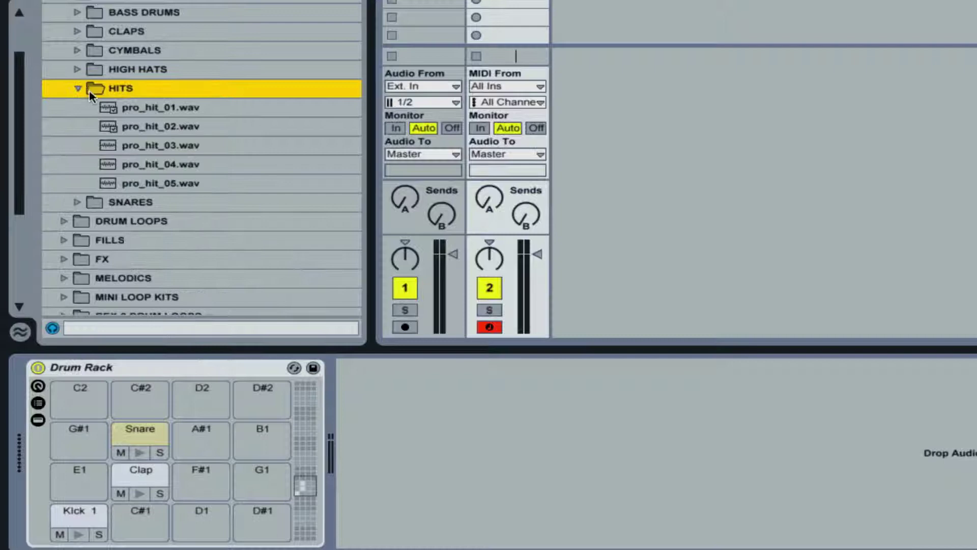
left_click(114, 111)
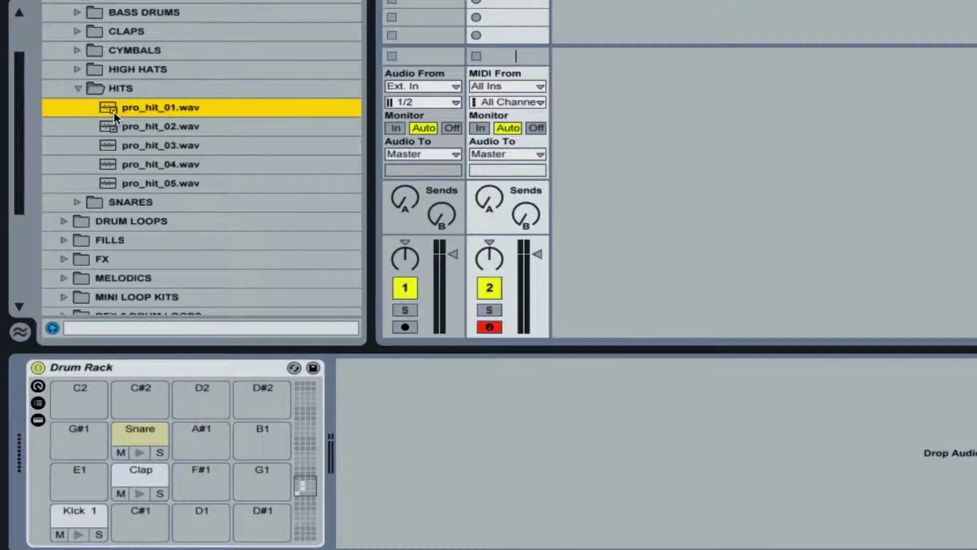
left_click(173, 133)
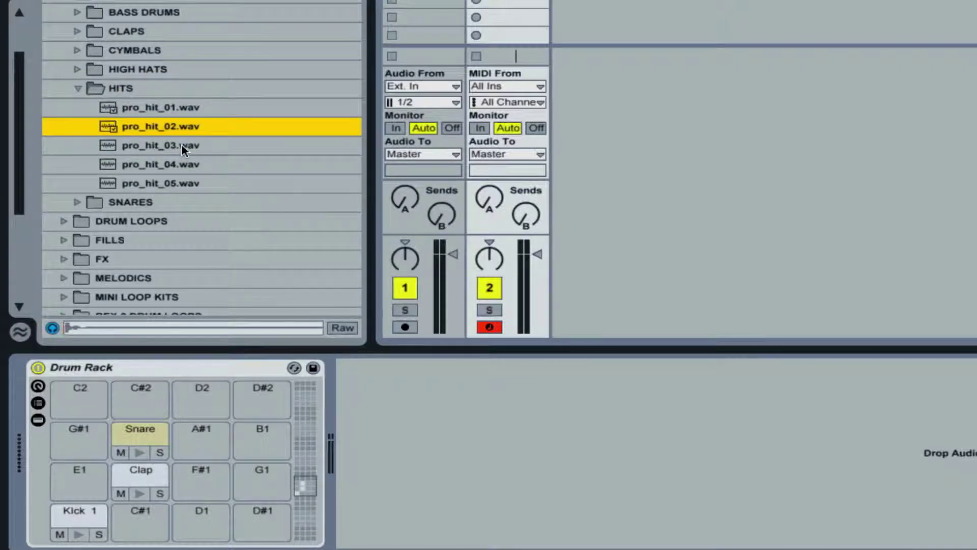
left_click_drag(148, 129, 135, 389)
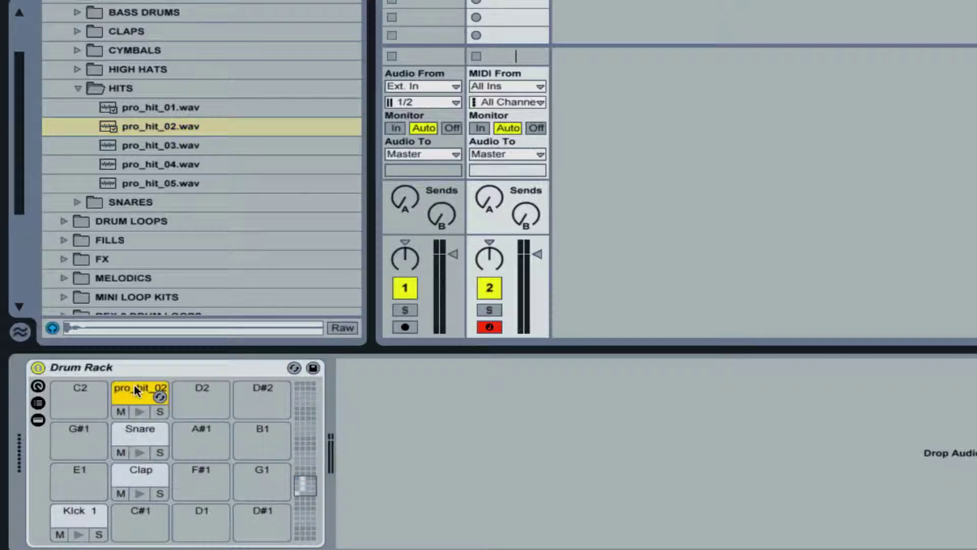
Rename the pro_hit_02 pad to Hit 2
key("ctrl+r")
type("Hit 2")
key("Return")
Collapse the PROGRESSIONS PROMO PACK with its subfolders and expand the DRUM HITS folder of the NU-ELECTRIK 2 PROMO PACK
left_click(78, 174)
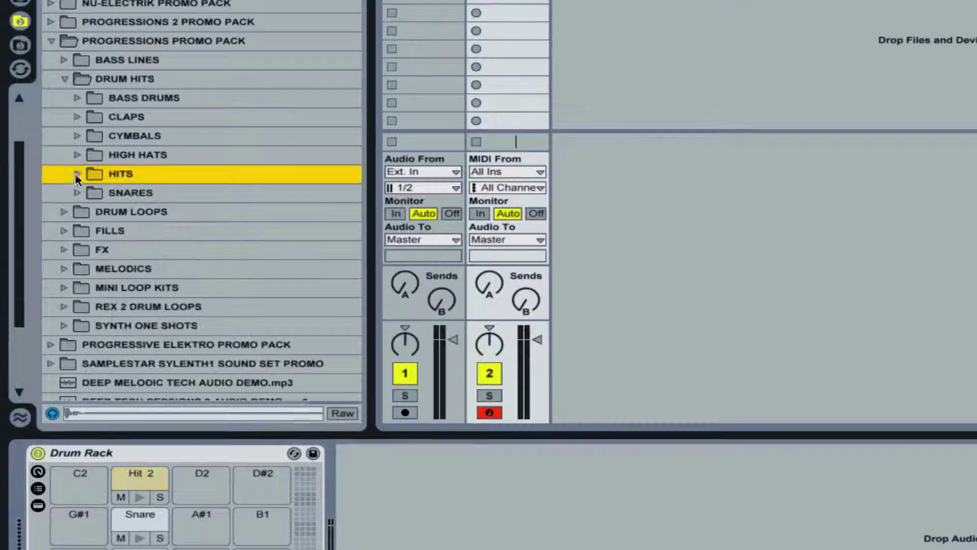
left_click(63, 80)
left_click(51, 41)
scroll(68, 134, "up", 5)
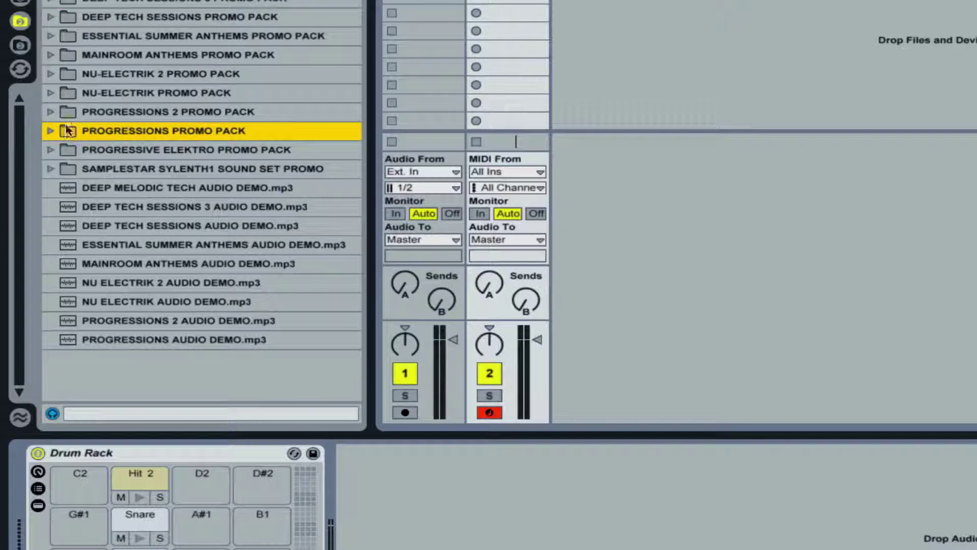
left_click(51, 73)
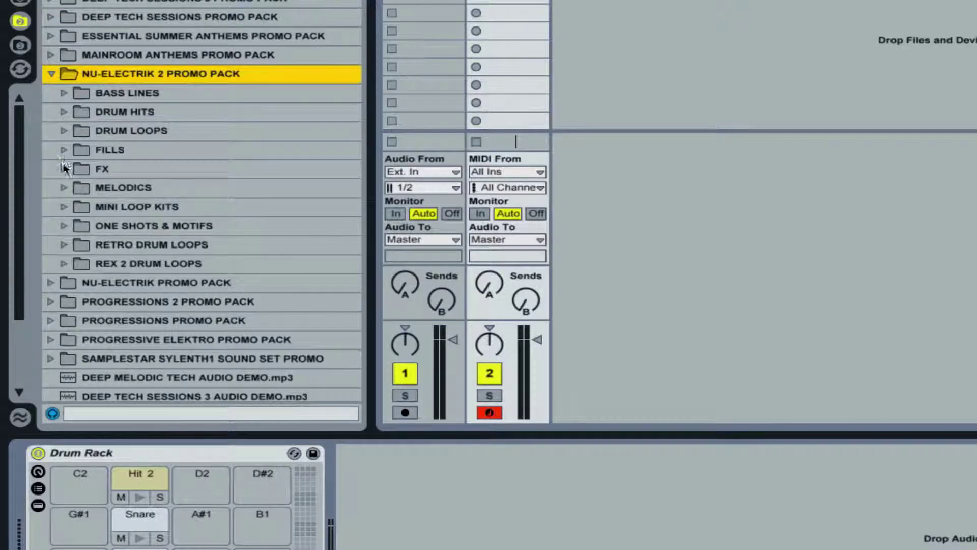
left_click(65, 112)
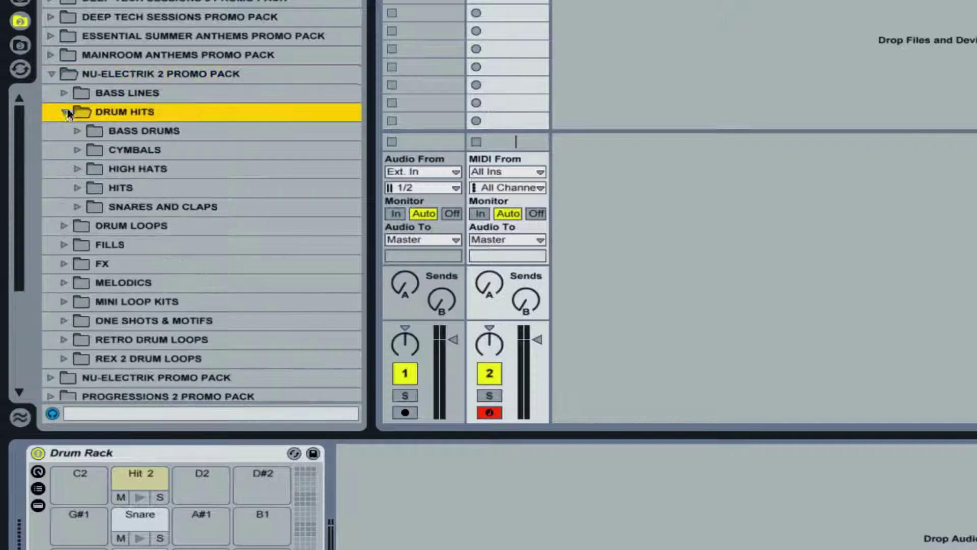
Load ne2_hh_01.wav from the HIGH HATS folder onto the D2 pad
left_click(73, 169)
left_click(109, 187)
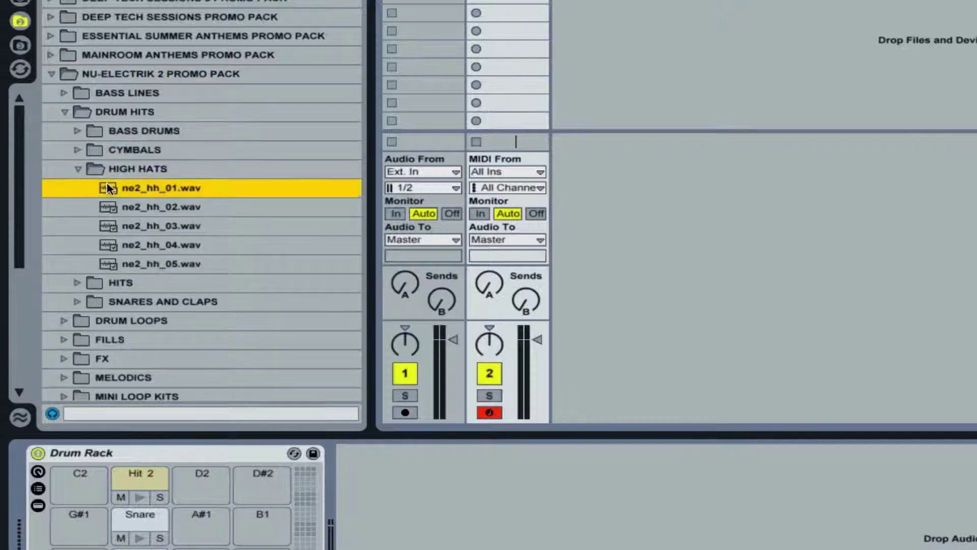
left_click_drag(66, 481, 181, 479)
Audition the high hats ne2_hh_02 to ne2_hh_04 and load ne2_hh_04.wav onto the D#2 pad
left_click(147, 207)
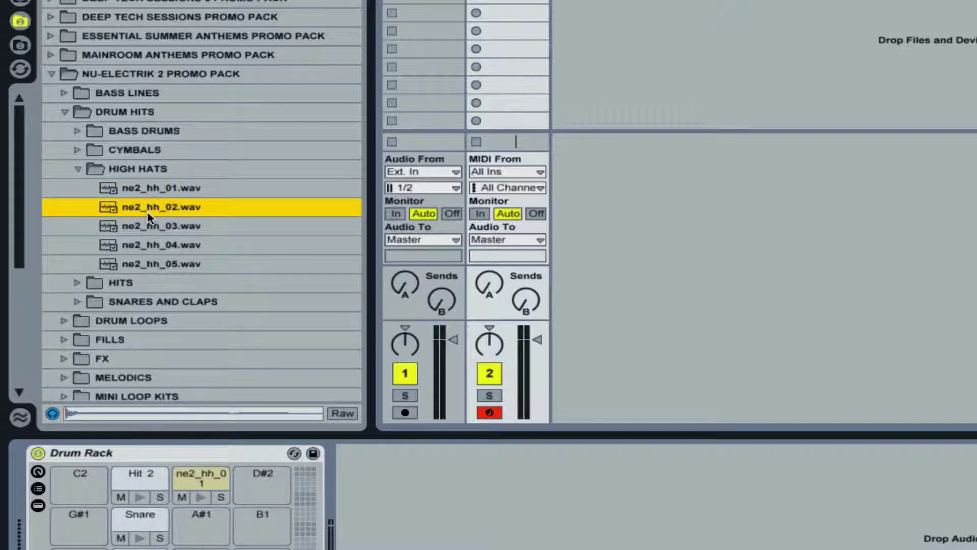
left_click(150, 226)
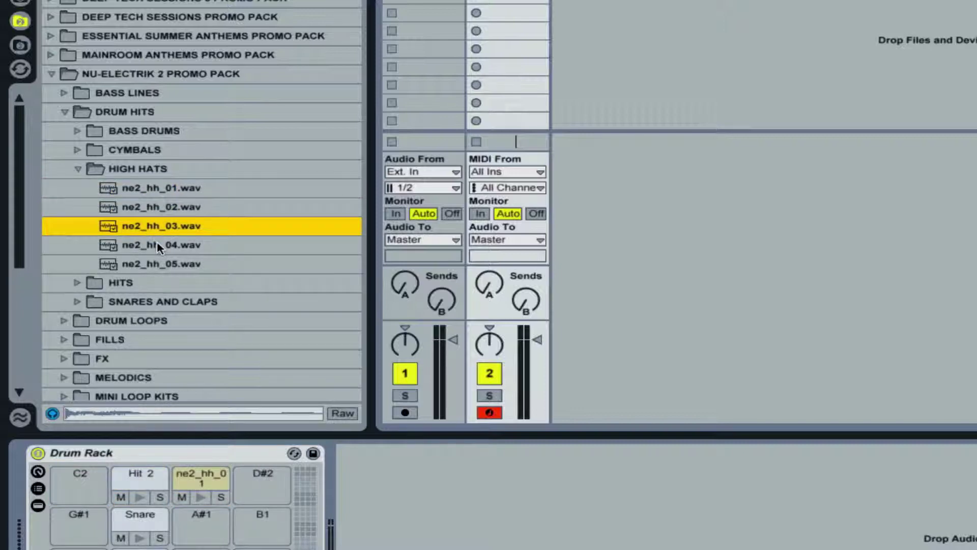
left_click(157, 243)
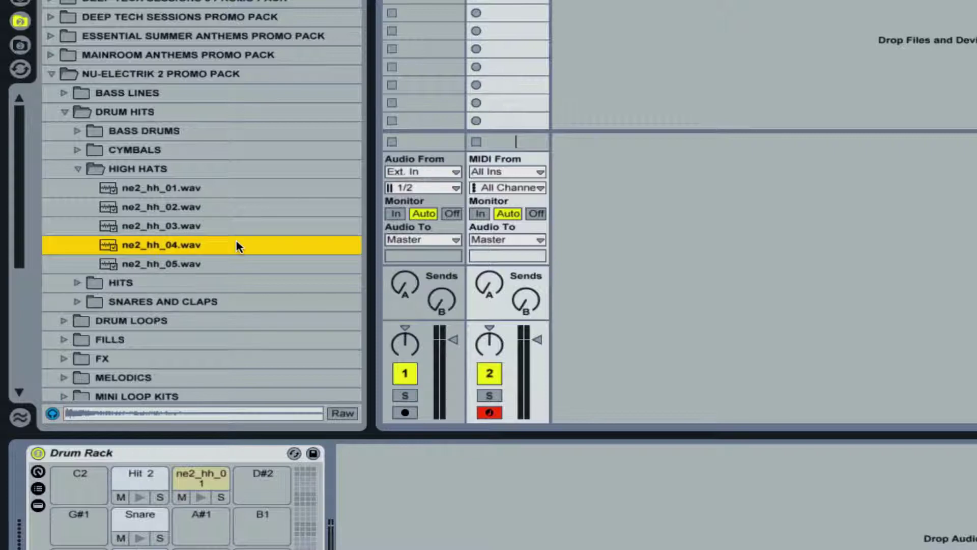
left_click_drag(237, 247, 249, 484)
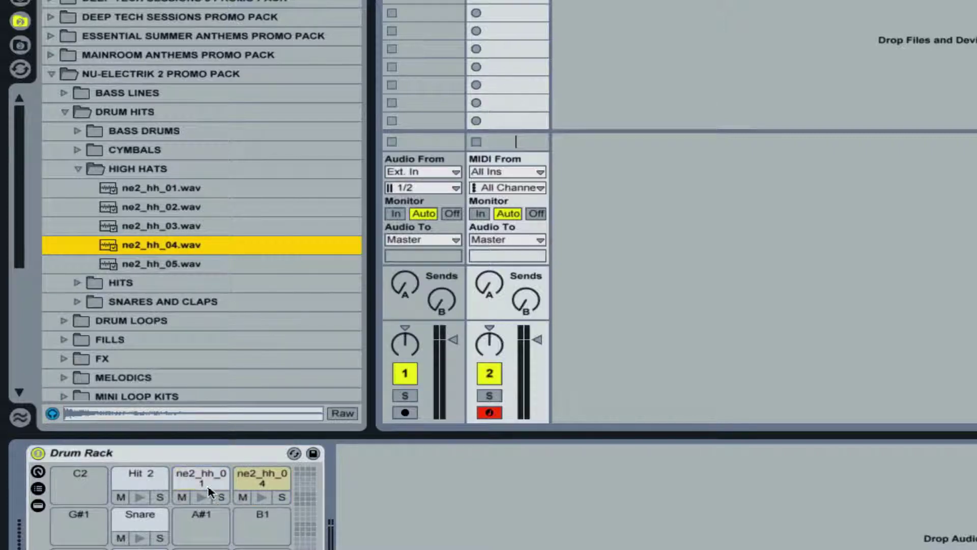
Rename the ne2_hh_01 pad to Hat 1 and the ne2_hh_04 pad to Hat 2
left_click(207, 484)
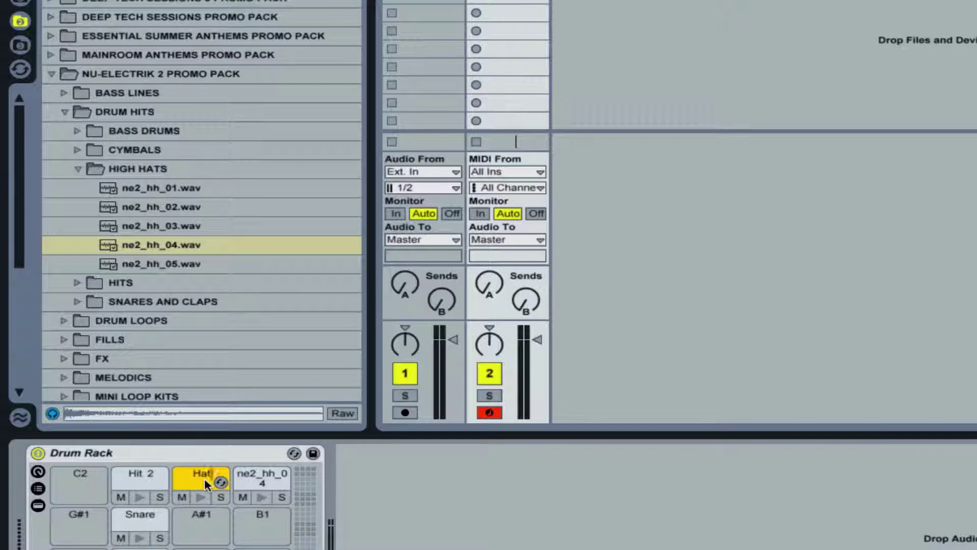
key("ctrl+r")
key("Right")
left_click(243, 481)
key("ctrl+r")
type("Ha")
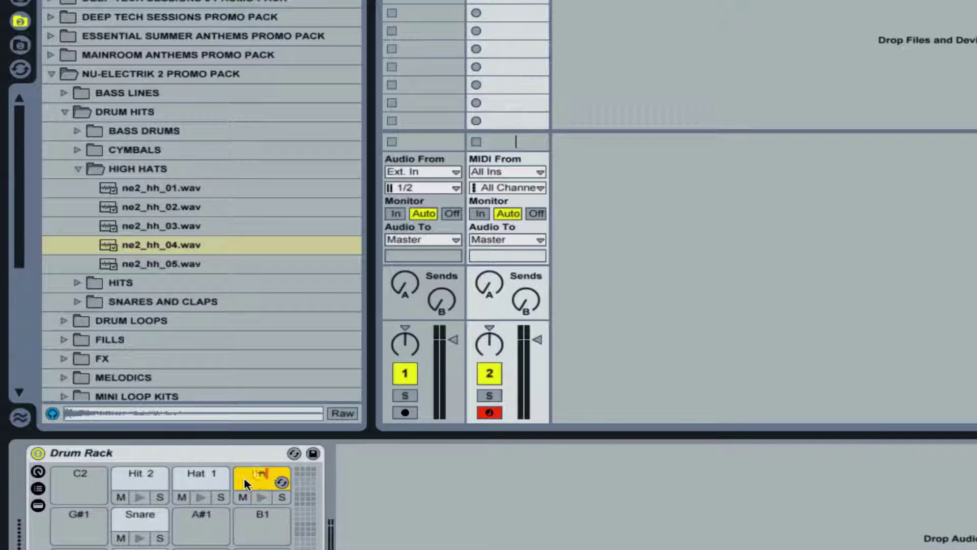
type("t 2")
key("Return")
Collapse the HIGH HATS and DRUM HITS folders and expand ONE SHOTS & MOTIFS in the NU-ELECTRIK 2 PROMO PACK
left_click(71, 165)
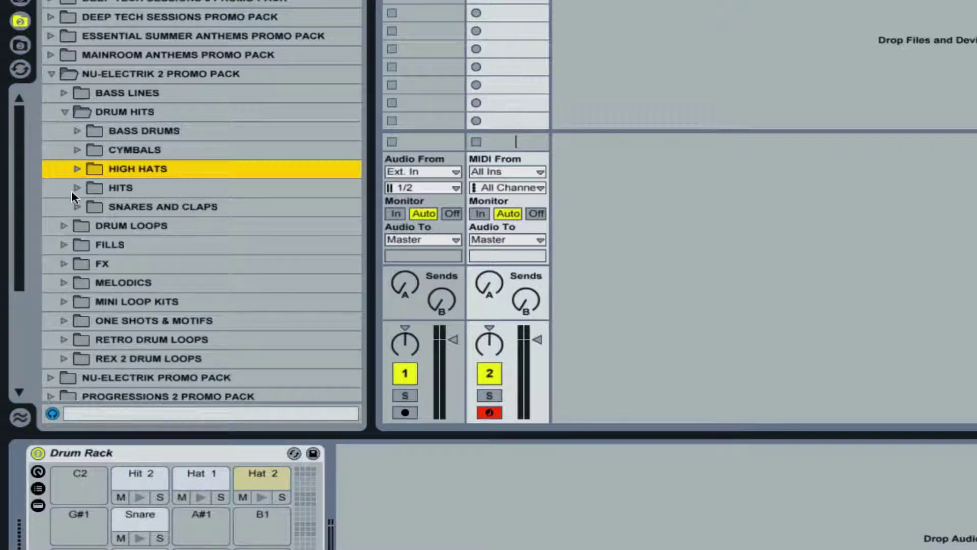
left_click(71, 190)
left_click(75, 188)
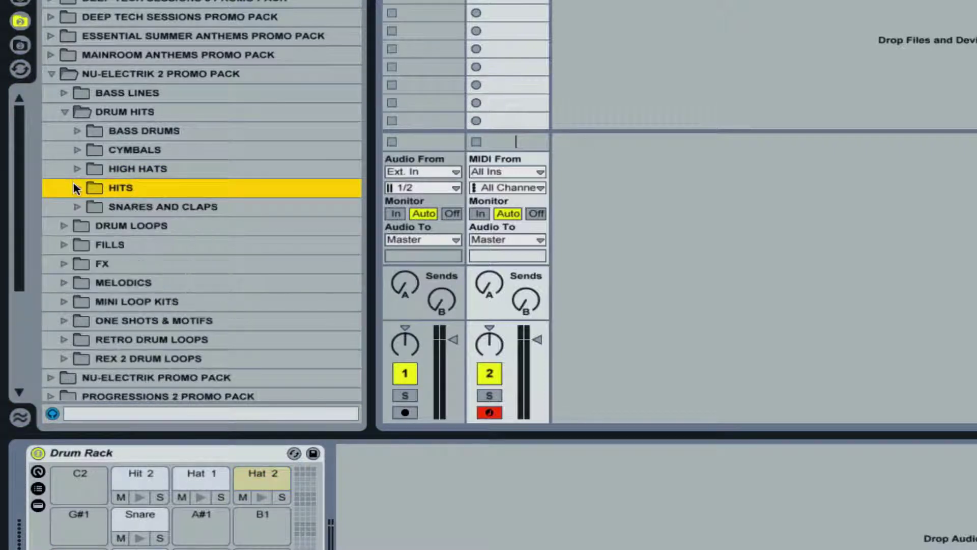
scroll(75, 188, "down", 1)
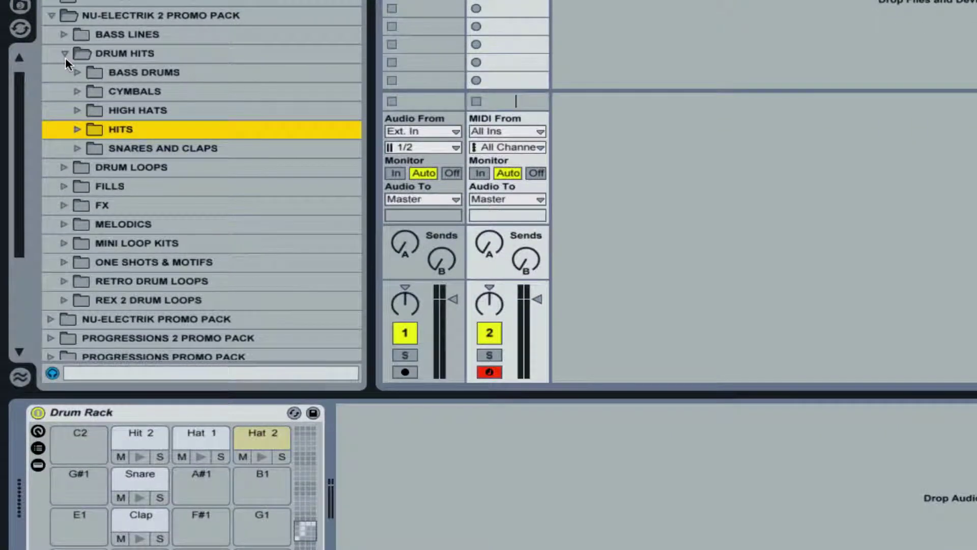
left_click(65, 54)
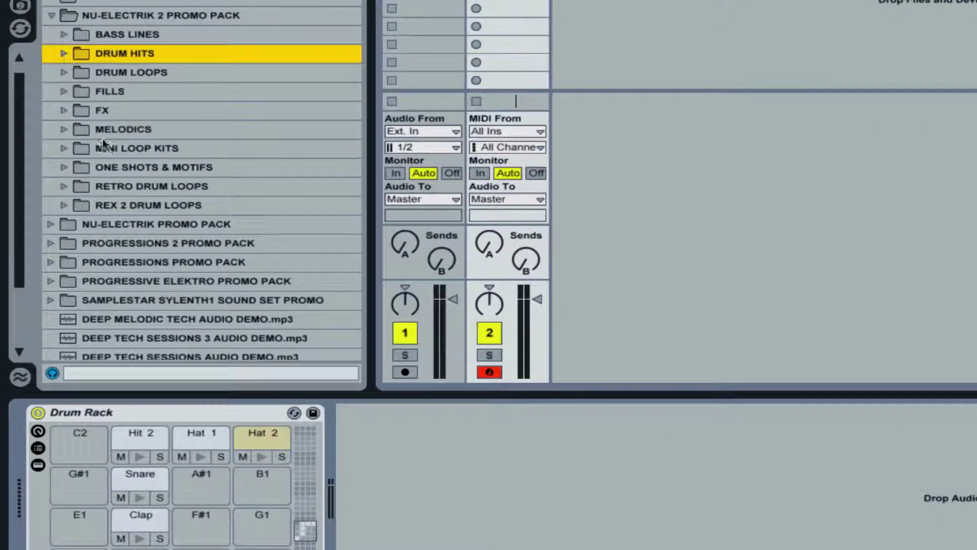
left_click(68, 168)
Audition the one-shot samples from ne2_oneshot_03 to ne2_oneshot_10 in the ONE SHOTS & MOTIFS folder
left_click(145, 224)
scroll(277, 255, "down", 3)
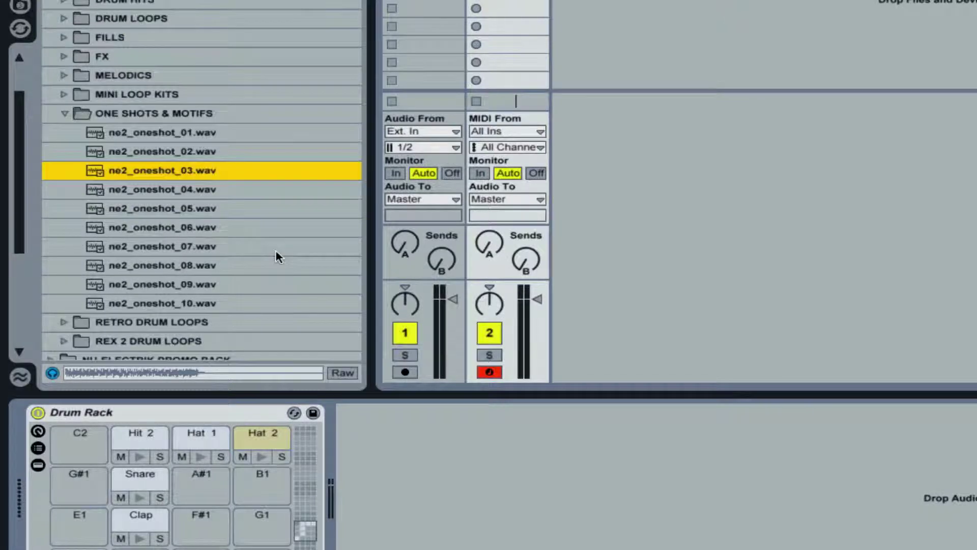
left_click(230, 190)
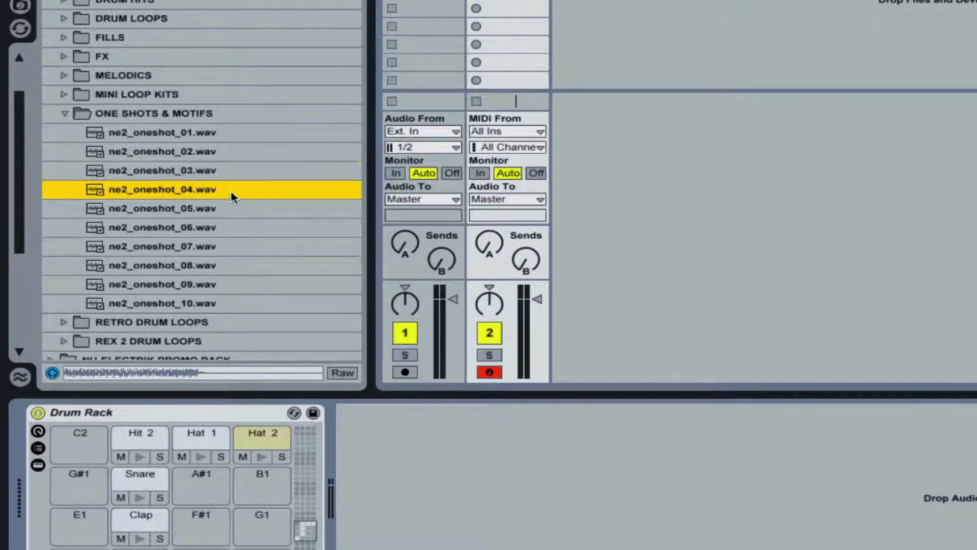
left_click(232, 224)
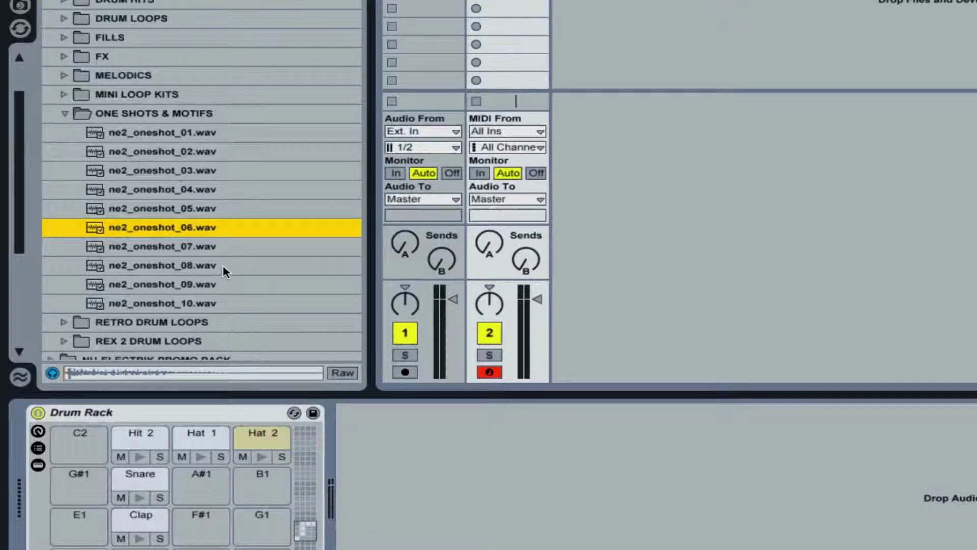
key("Down")
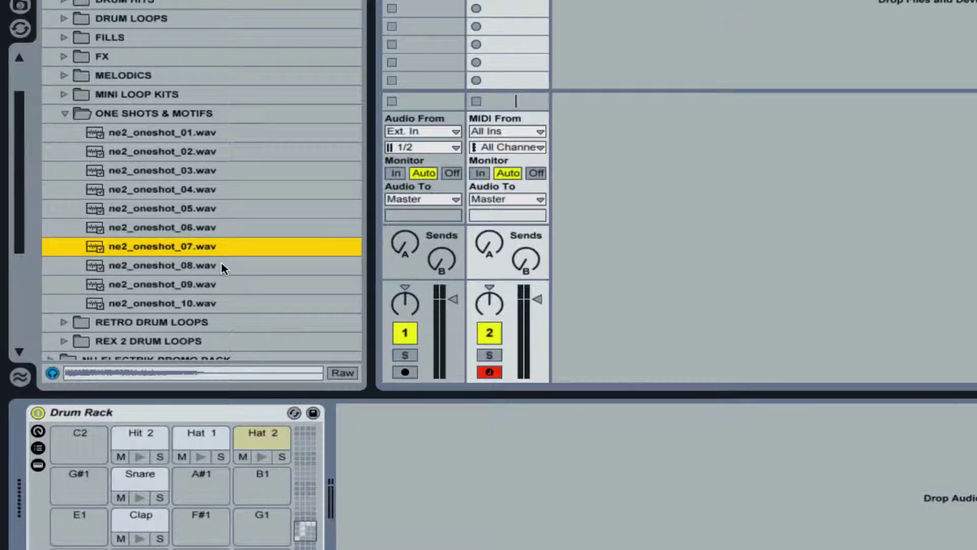
left_click(222, 264)
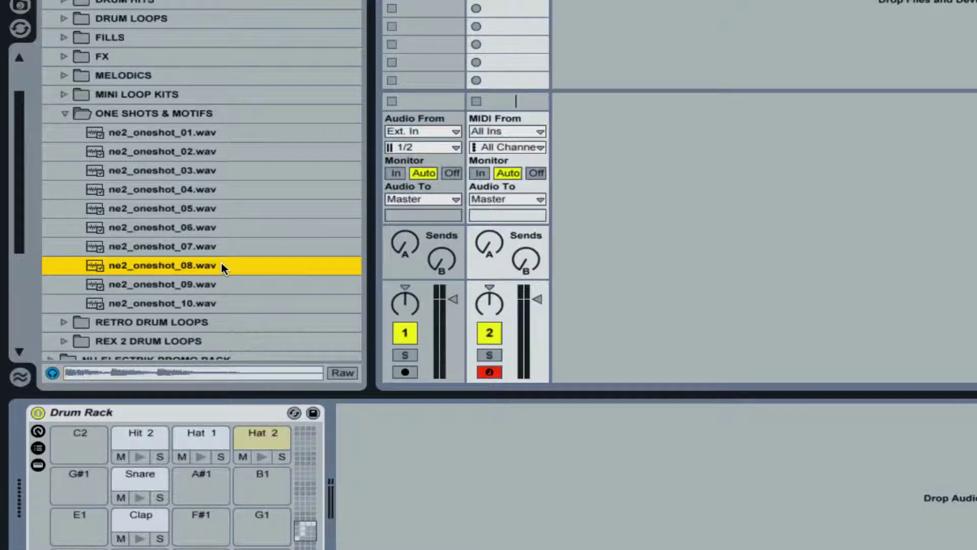
key("Down")
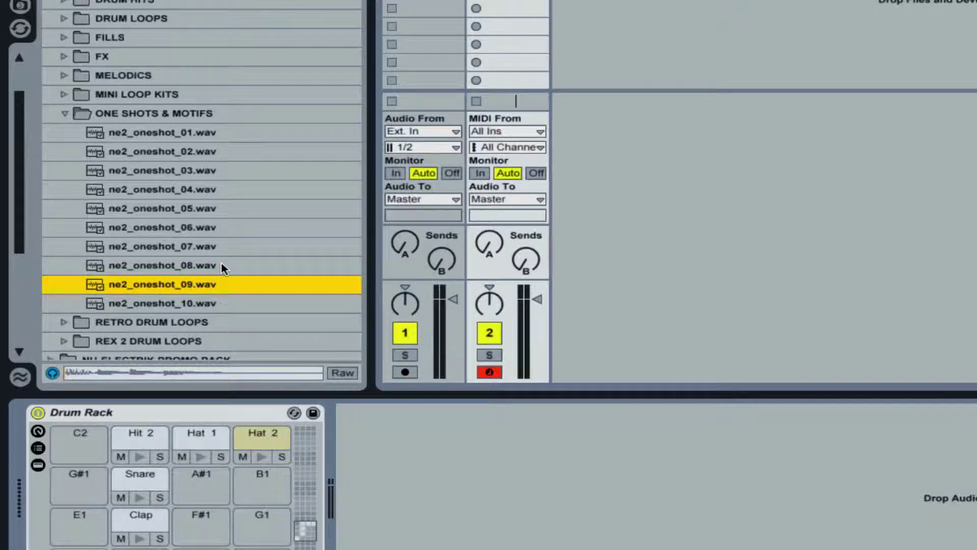
key("Down")
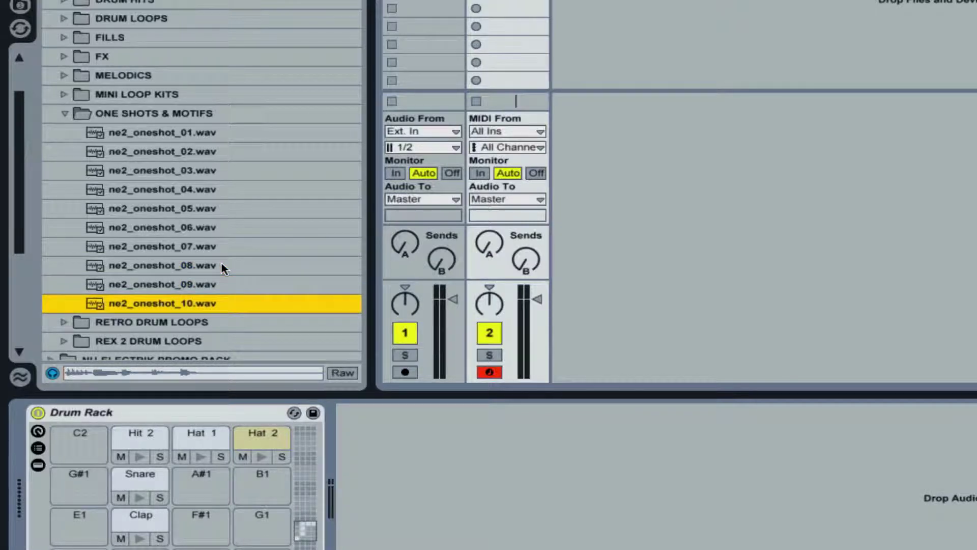
Load ne2_oneshot_01.wav onto the A#1 pad and rename the pad to Static Note
left_click(207, 132)
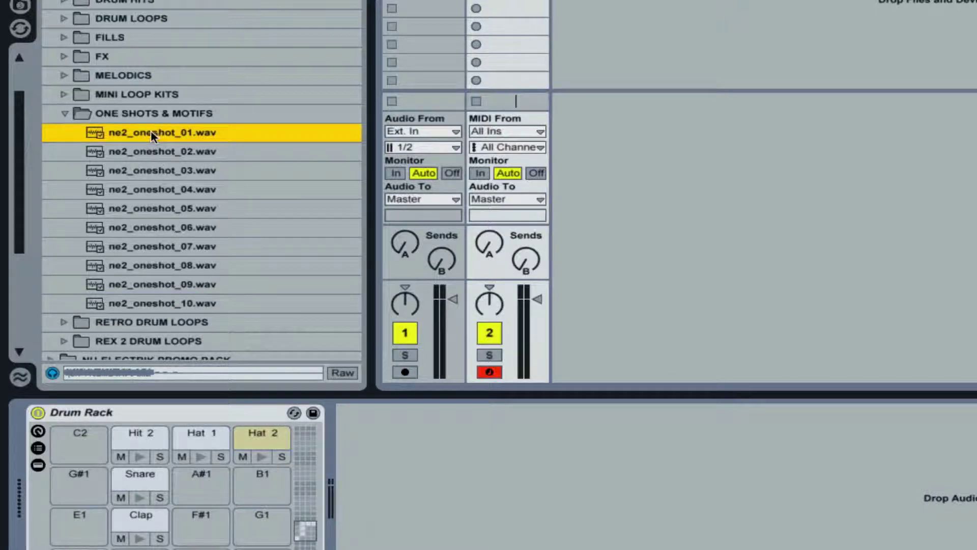
left_click_drag(163, 132, 201, 484)
left_click(188, 479)
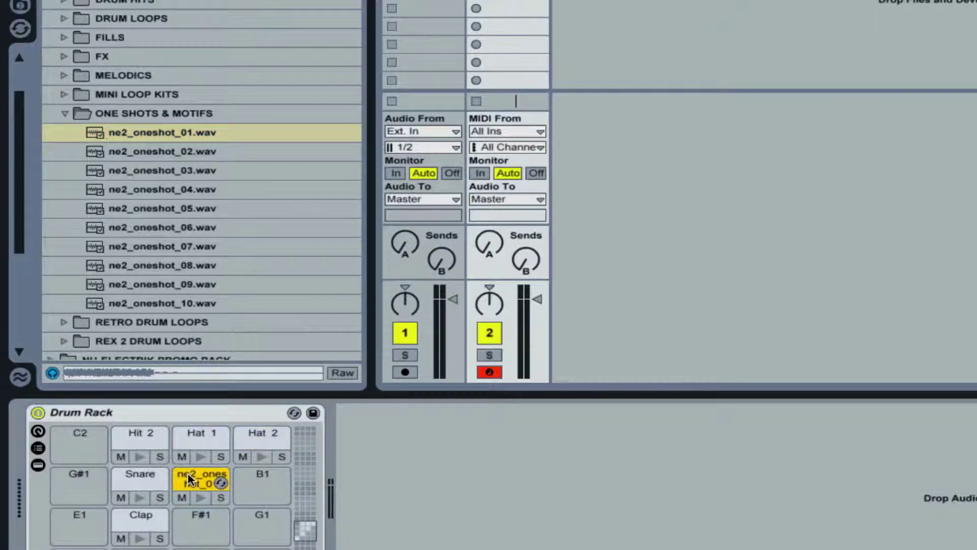
key("super+r")
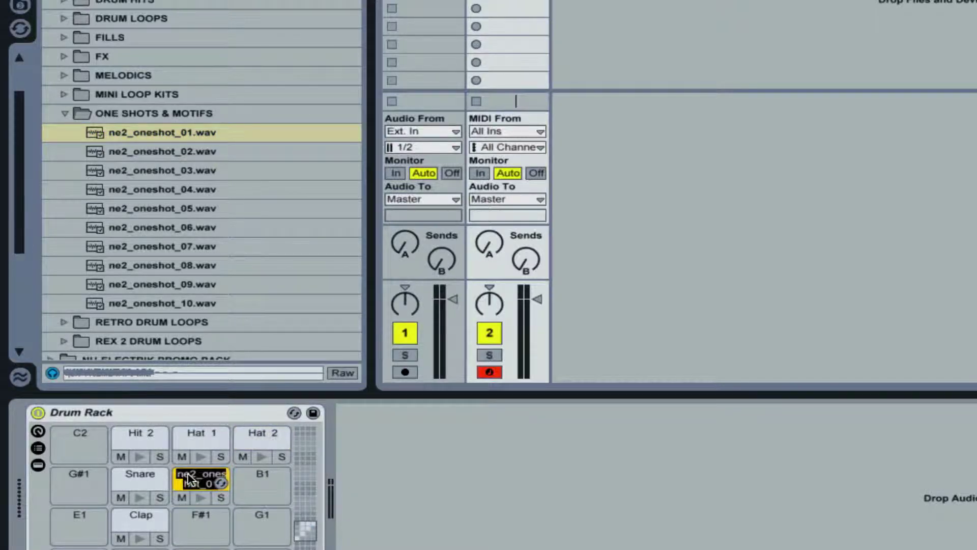
type("Statu")
key("BackSpace")
type("ic Note")
Set the Static Note sampler's Spread to 65% and copy that value to its six siblings
double_click(199, 477)
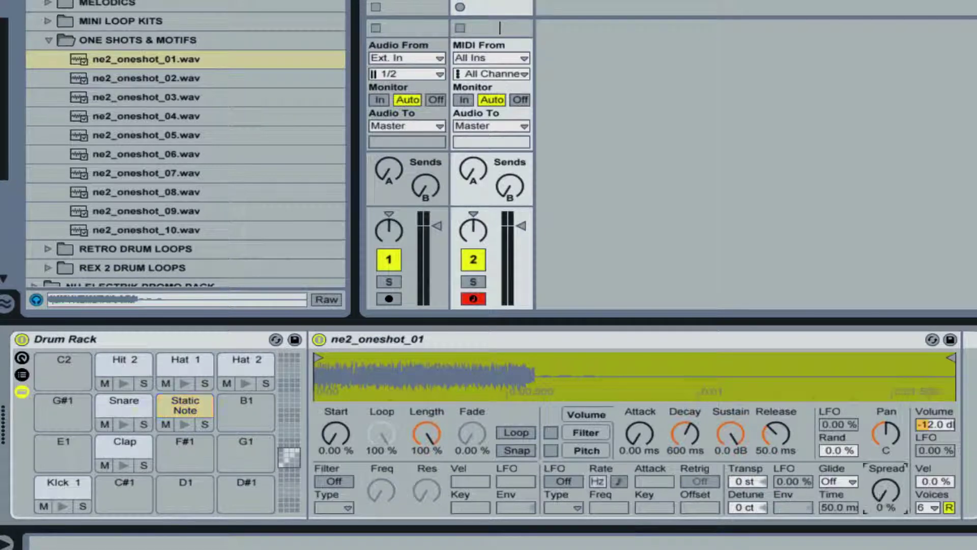
left_click_drag(885, 490, 886, 464)
right_click(886, 490)
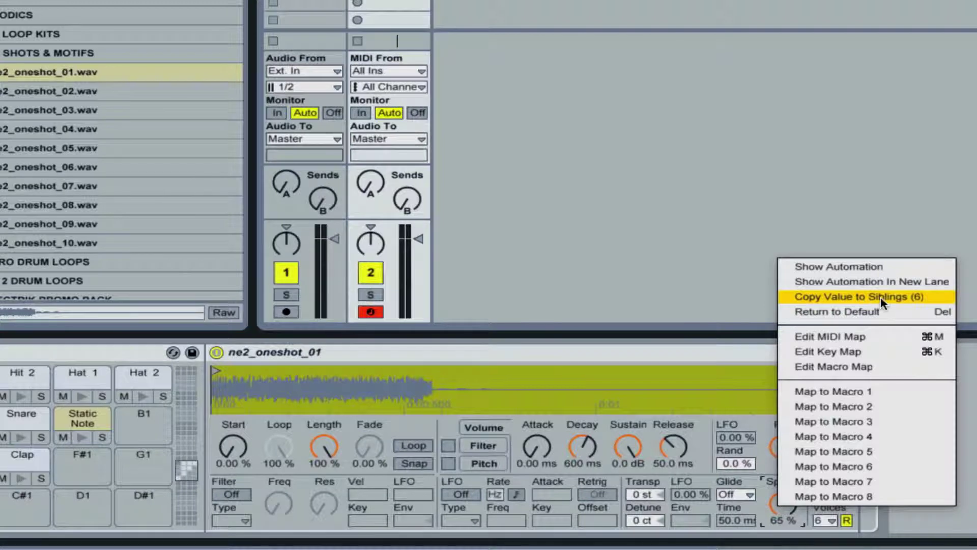
left_click(860, 297)
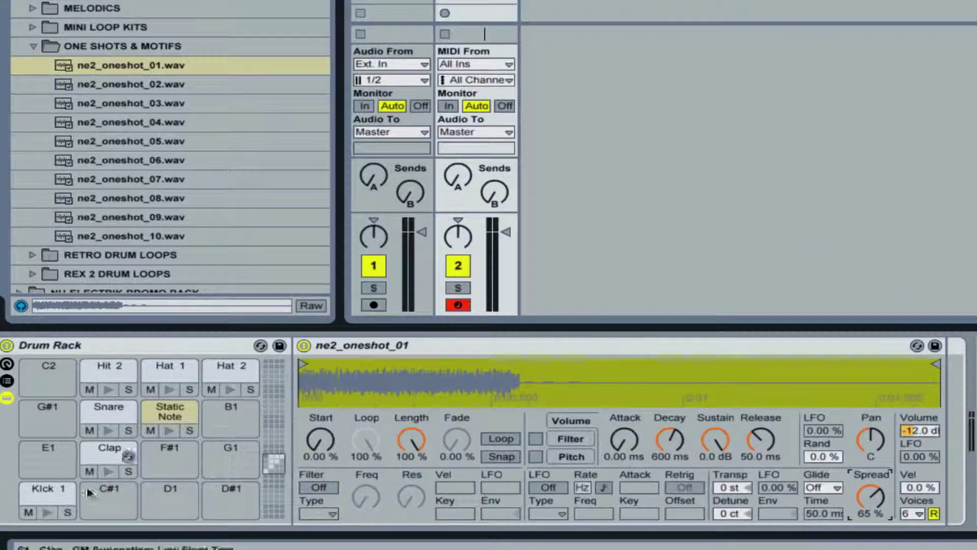
Enlarge the MIDI clip's note editor to show all the drum lanes and set the clip's loop length to 5 bars
left_click(46, 493)
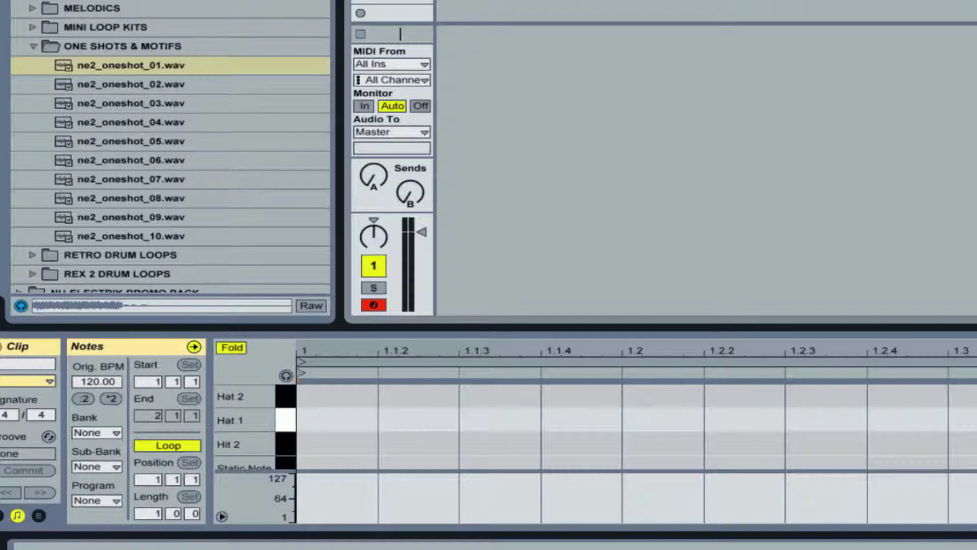
left_click_drag(506, 327, 513, 201)
left_click_drag(142, 512, 141, 484)
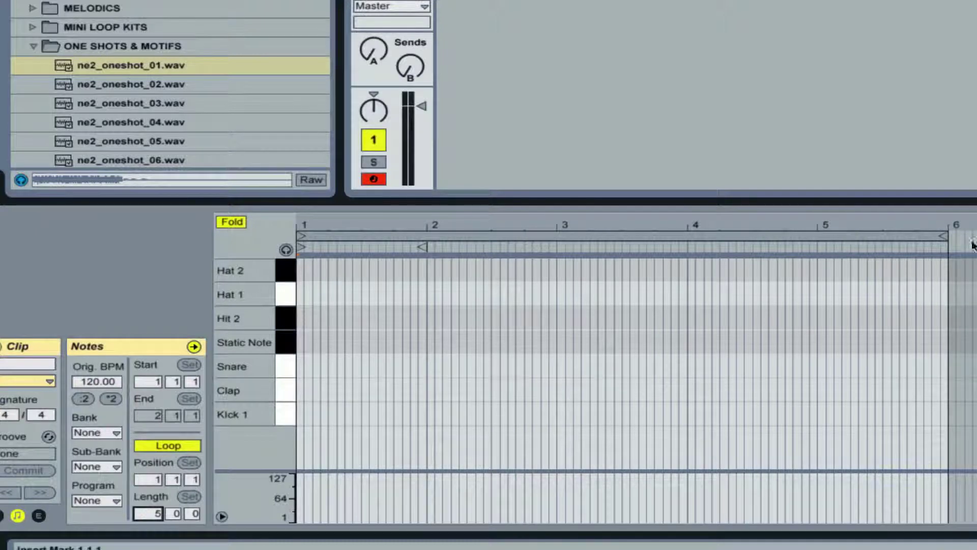
Shorten the clip's loop to 4 bars and move the clip's end marker to bar 3
left_click_drag(939, 235, 815, 238)
left_click_drag(604, 219, 941, 249)
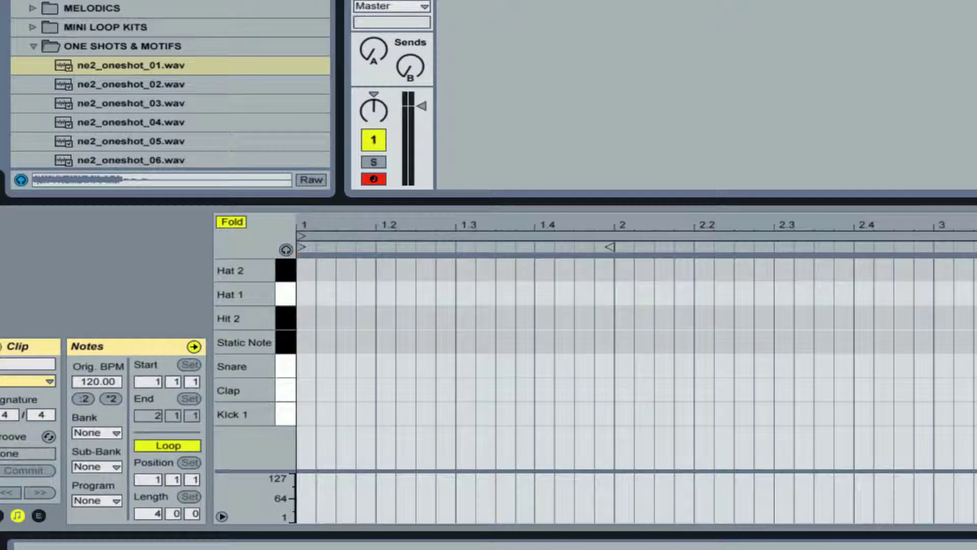
left_click_drag(606, 249, 934, 248)
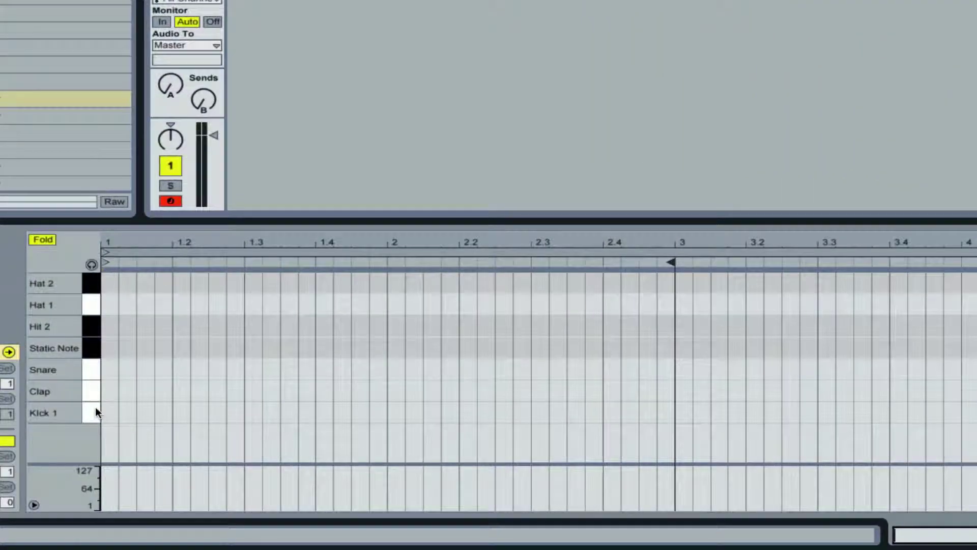
Set the note grid to 1/4 and draw a Kick 1 note on every beat across all four bars
right_click(196, 378)
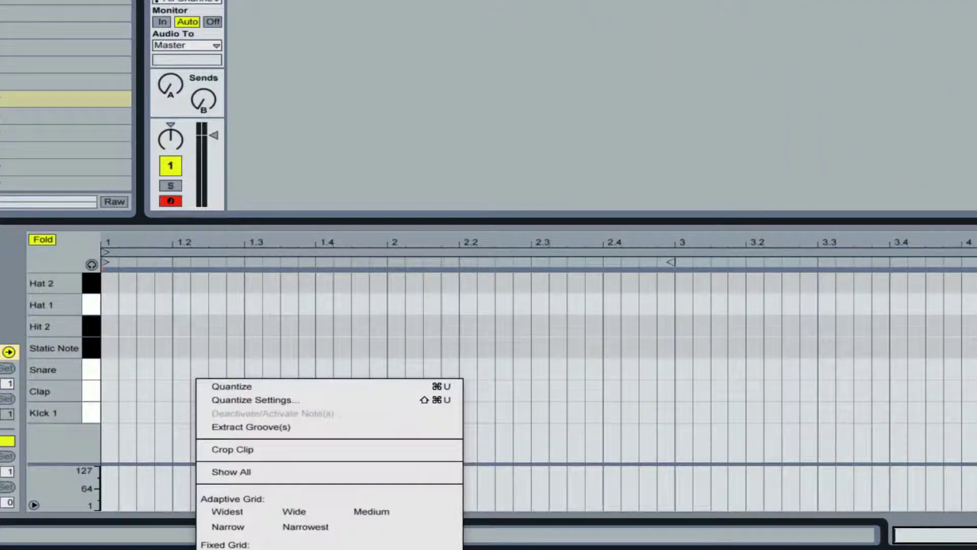
left_click(359, 549)
key("b")
left_click(151, 405)
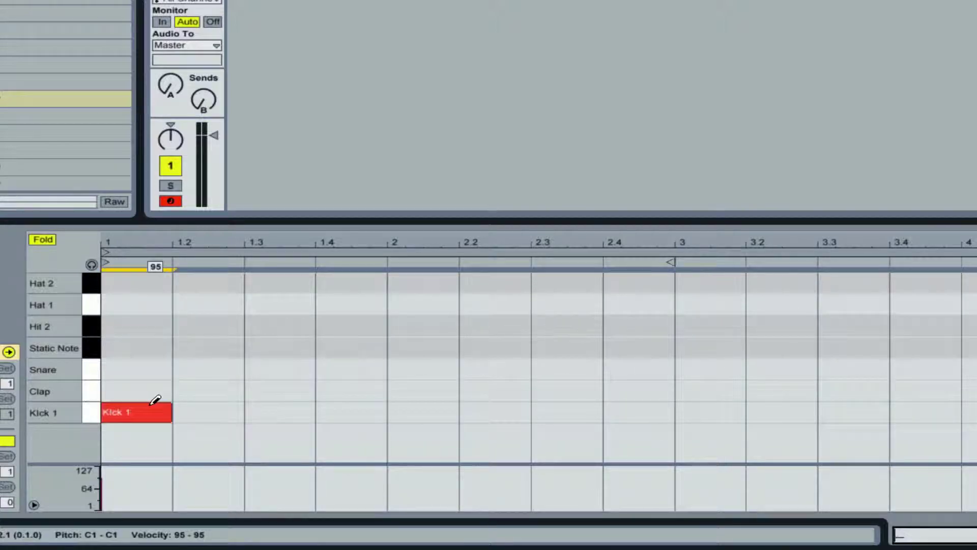
left_click_drag(151, 404, 976, 407)
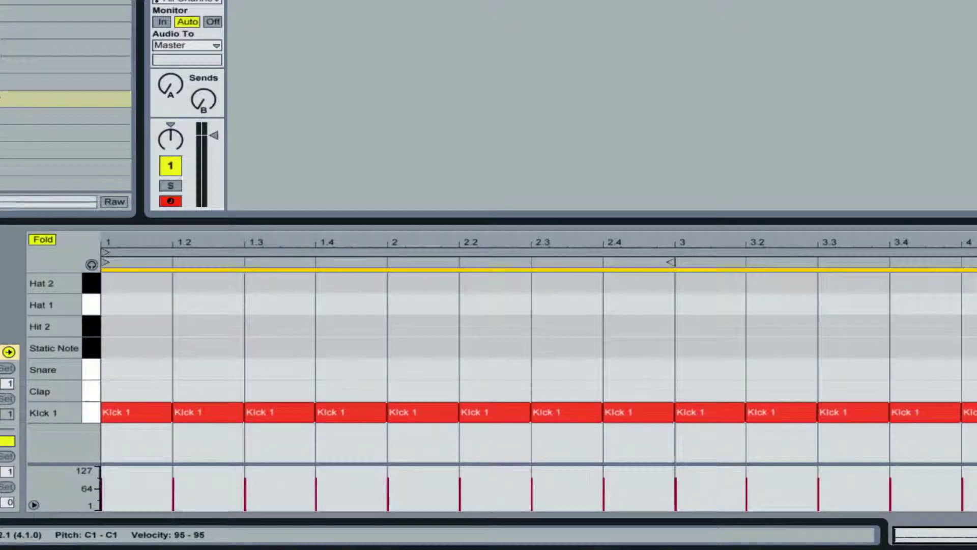
Set the grid to 1/8 and add extra Kick 1 notes on the off-beats after 2.4 and 4.4
key("super+a")
right_click(560, 341)
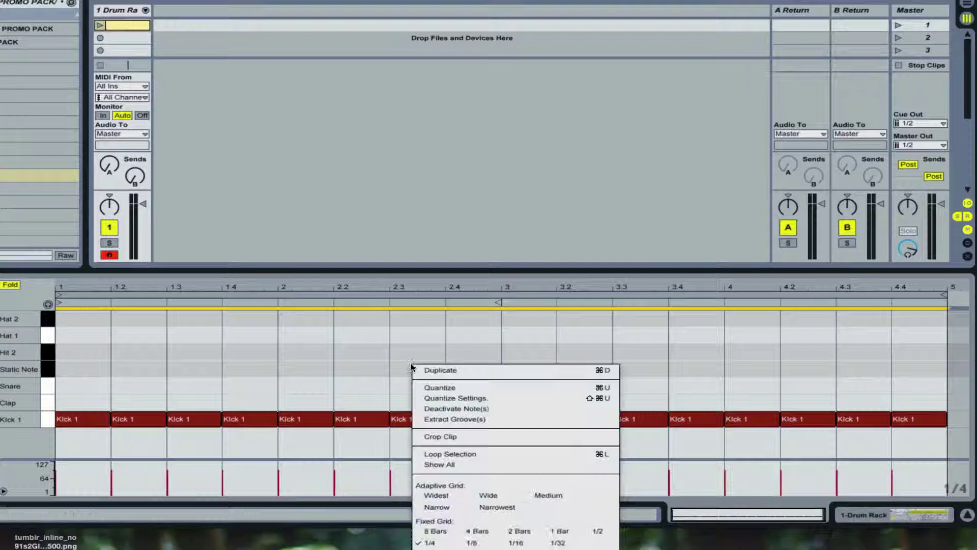
left_click(471, 543)
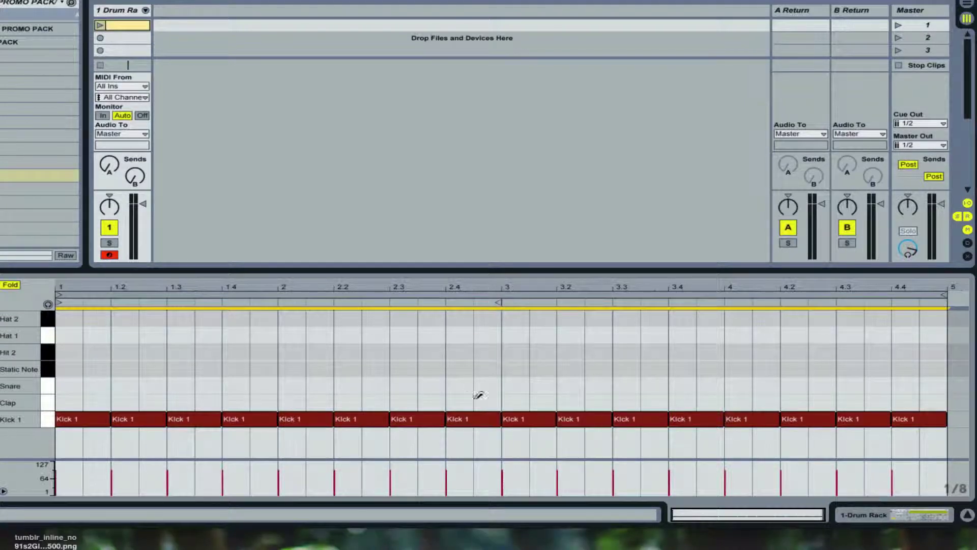
left_click(488, 418)
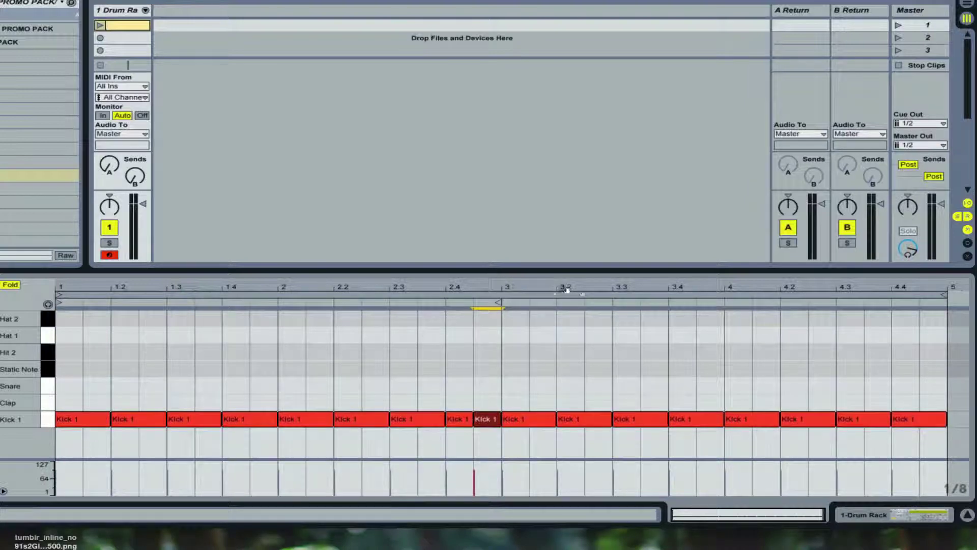
left_click(934, 419)
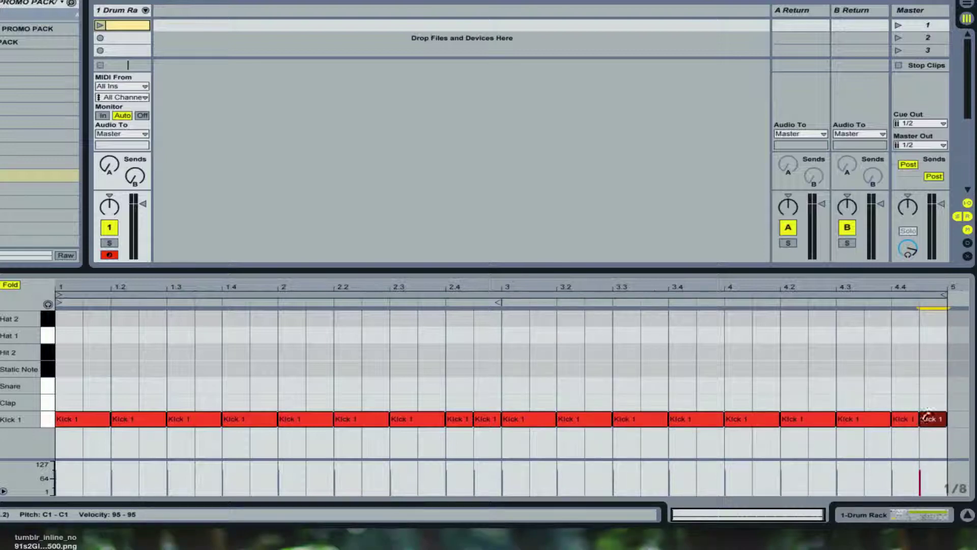
Switch the grid back to 1/4 and draw Clap notes at 1.2, 2.2 and 2.4 and Snare notes at 1.4 and 2.2
right_click(149, 356)
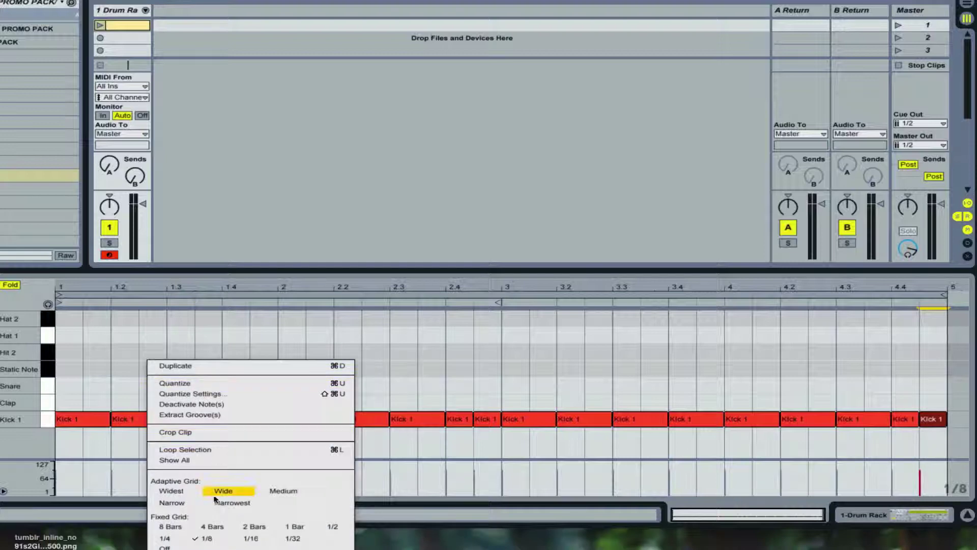
left_click(53, 373)
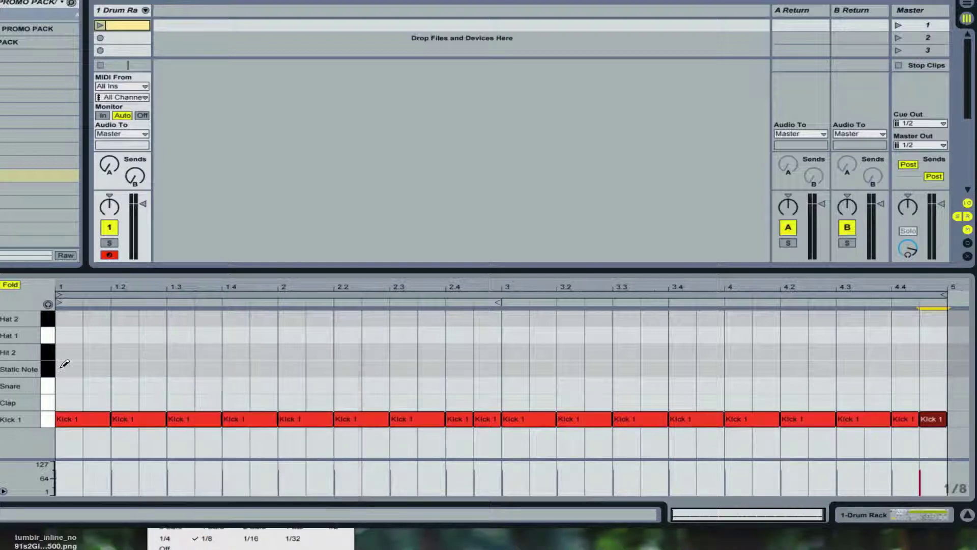
right_click(136, 365)
left_click(156, 315)
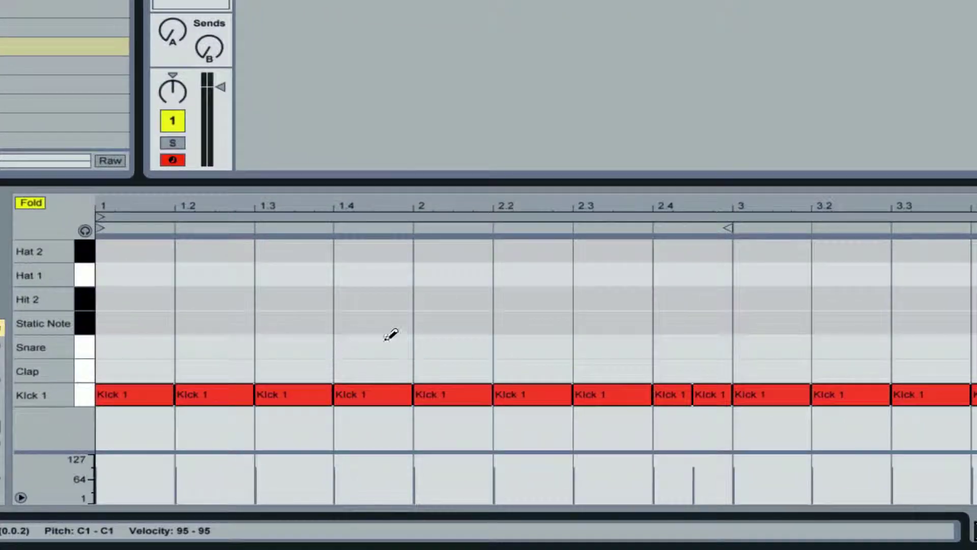
left_click(242, 368)
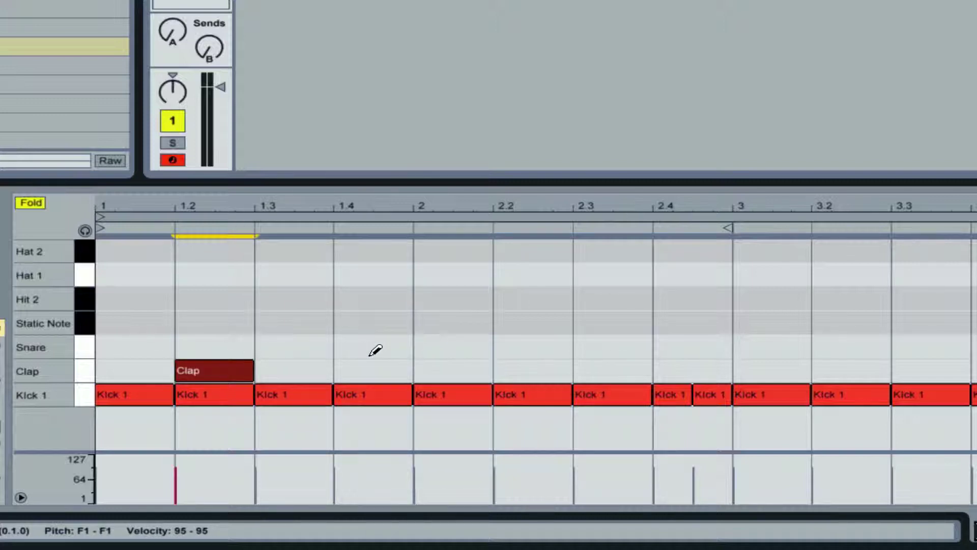
left_click(381, 337)
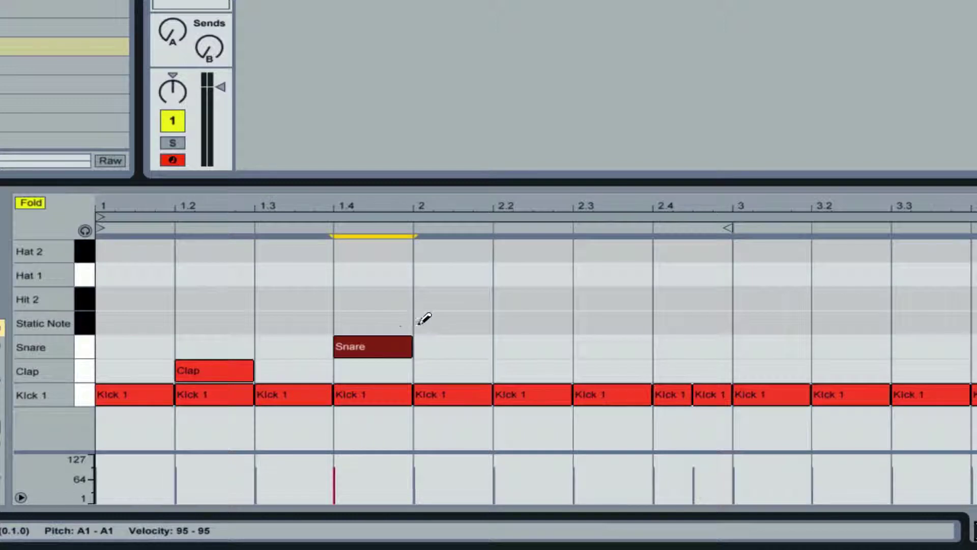
left_click(539, 347)
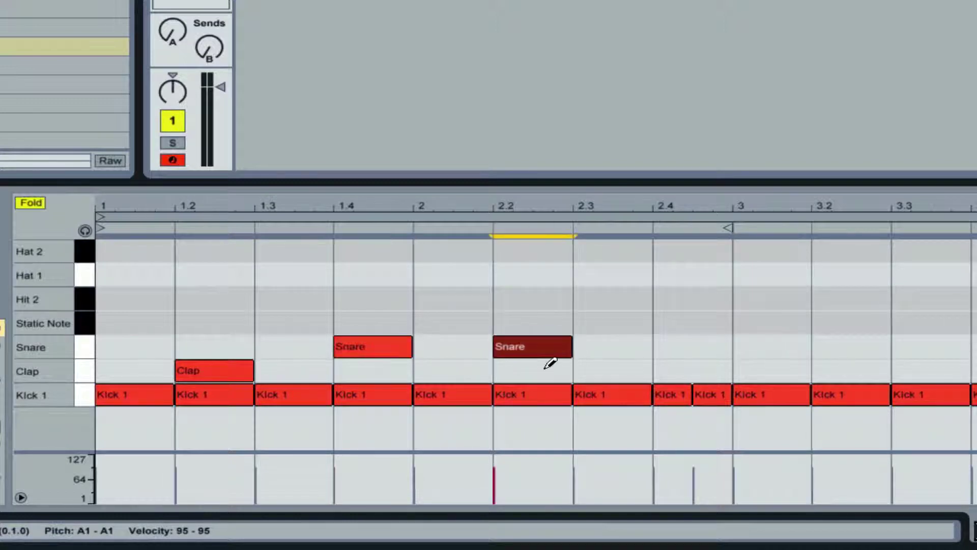
left_click(546, 369)
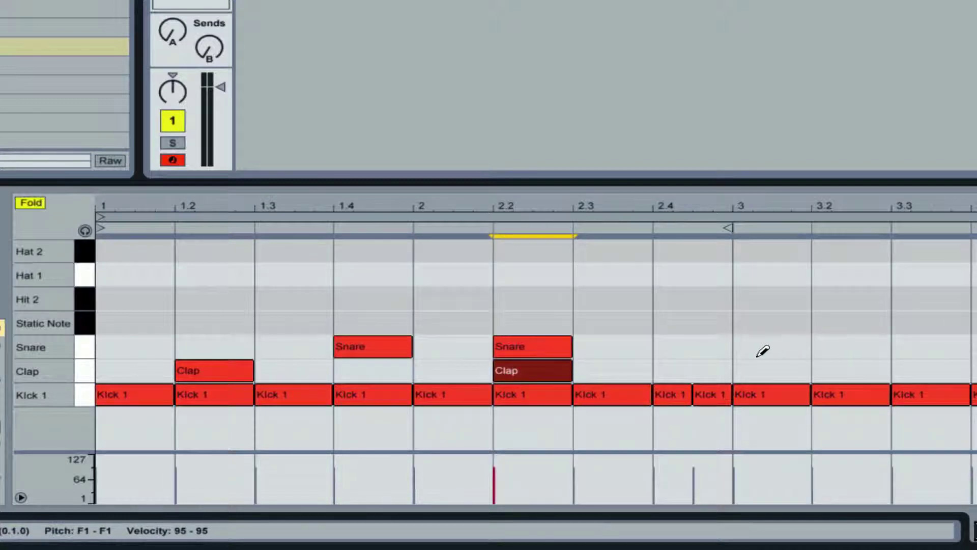
left_click(720, 369)
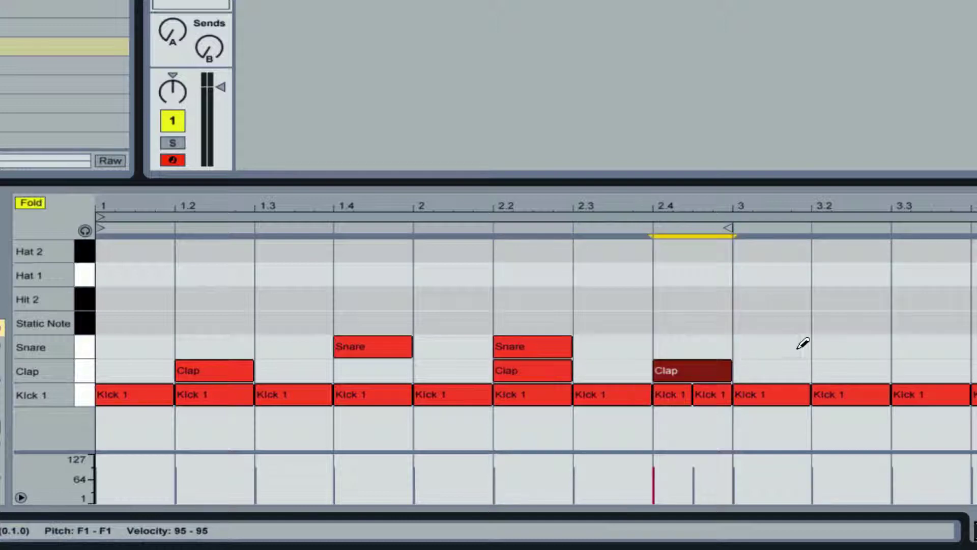
Draw Snare notes at 3.2, 3.4 and 4.4 and Clap notes at 3.4 and 4.2
left_click(862, 345)
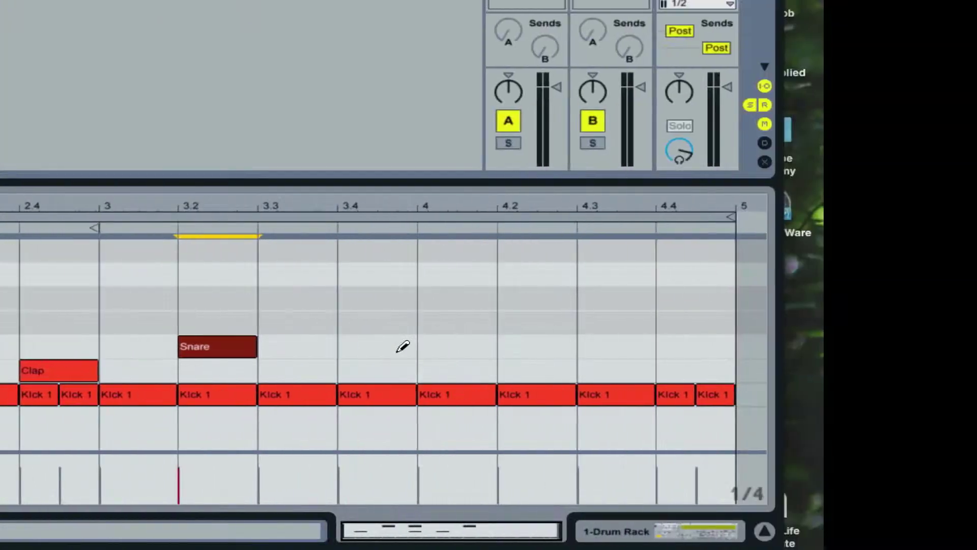
left_click(402, 346)
left_click(399, 370)
left_click(526, 366)
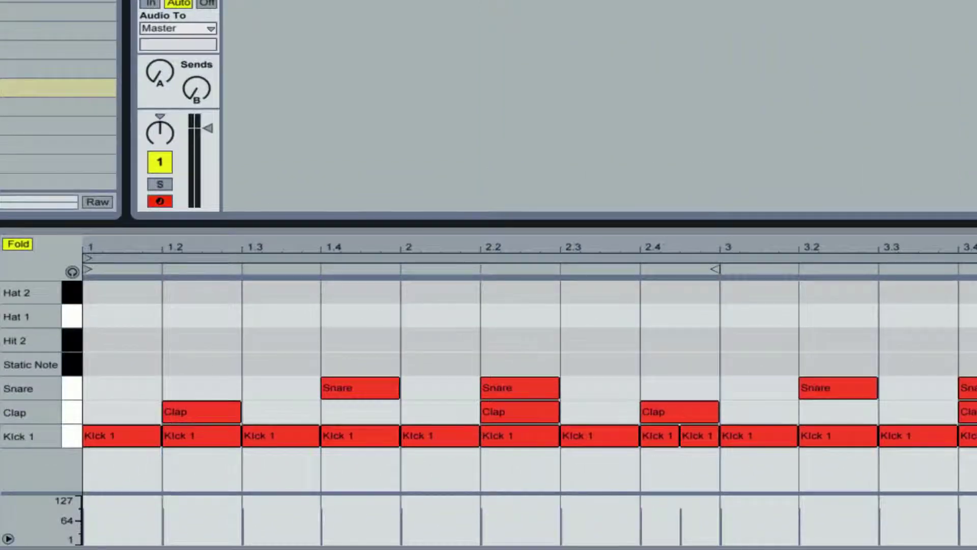
Change the grid to 1/8, select all the notes and play back the drum pattern
right_click(210, 329)
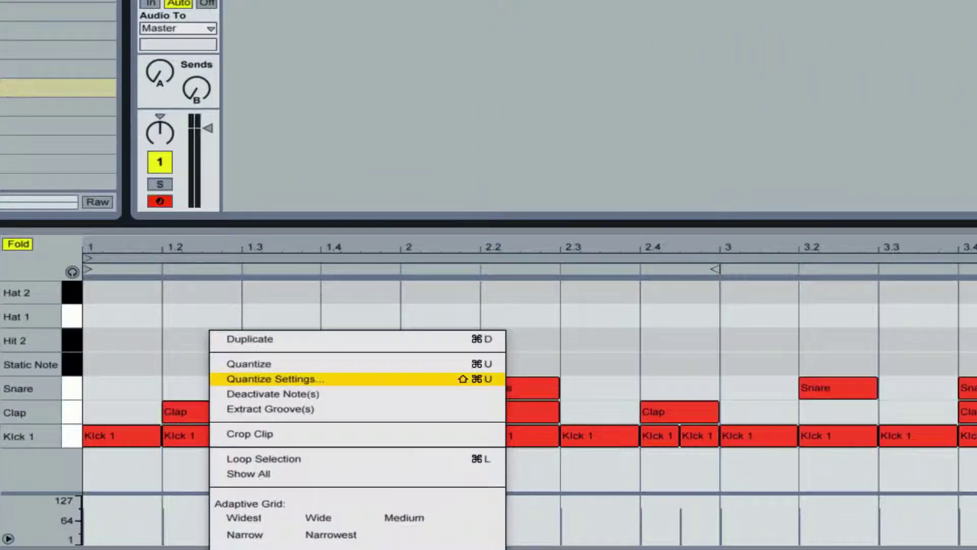
left_click(234, 549)
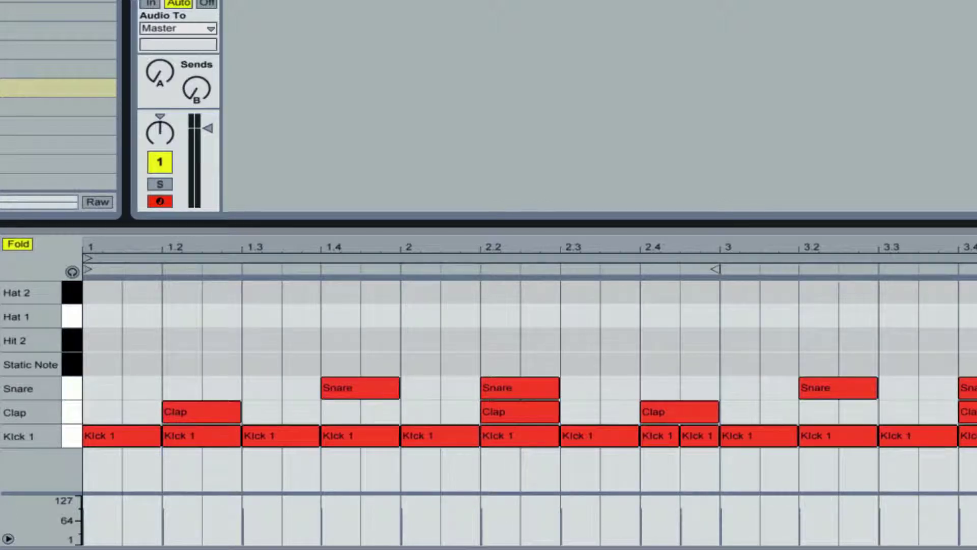
key("ctrl+a")
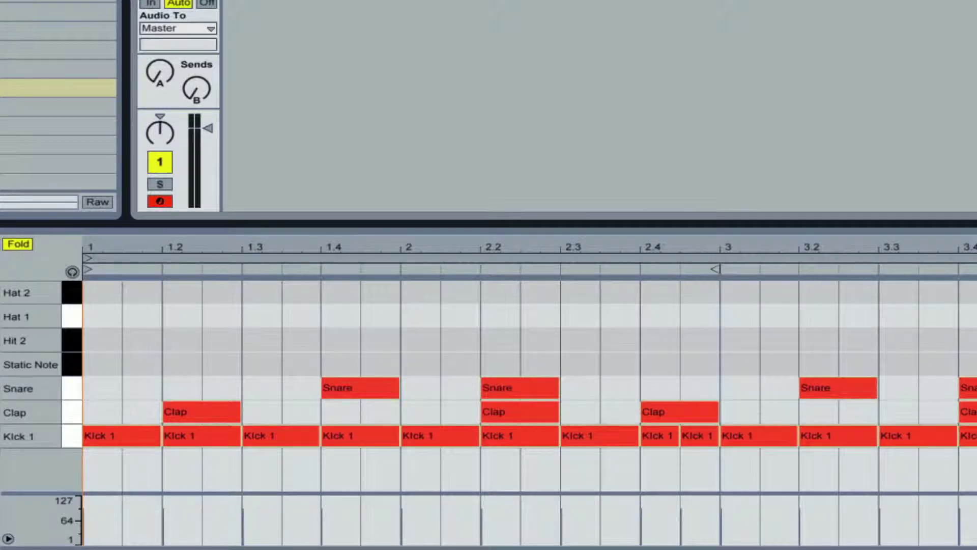
key("space")
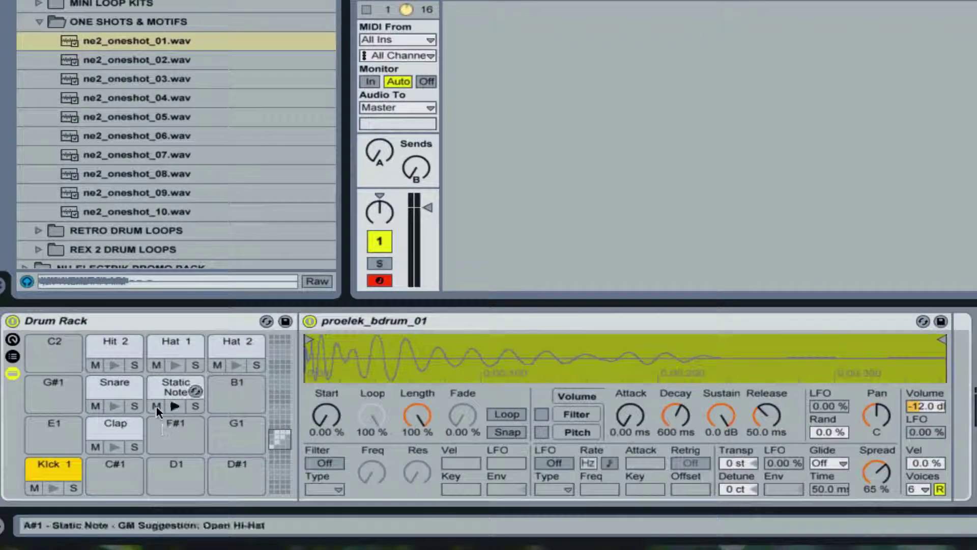
Turn on the Snare sampler's filter, set its type to BP24 and adjust the filter frequency
left_click(115, 388)
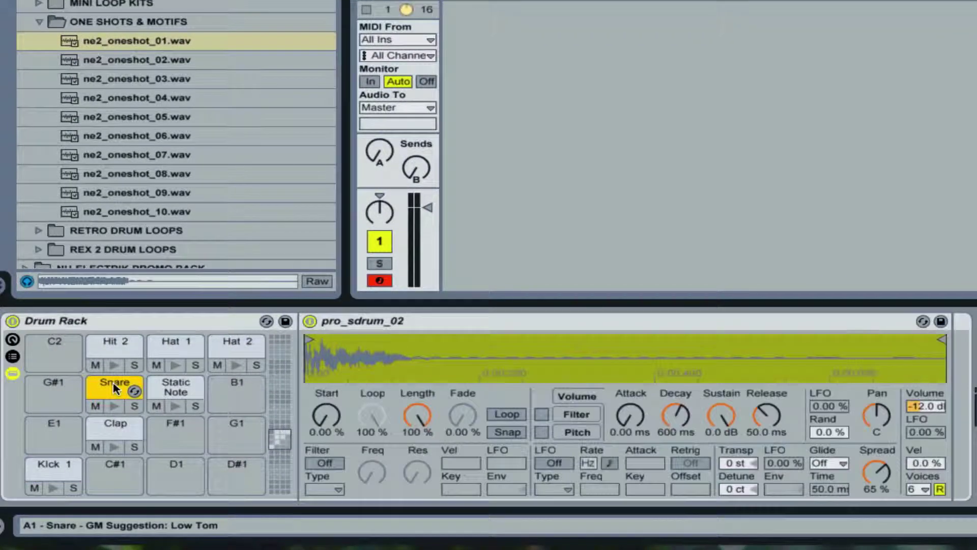
left_click(324, 462)
left_click(322, 489)
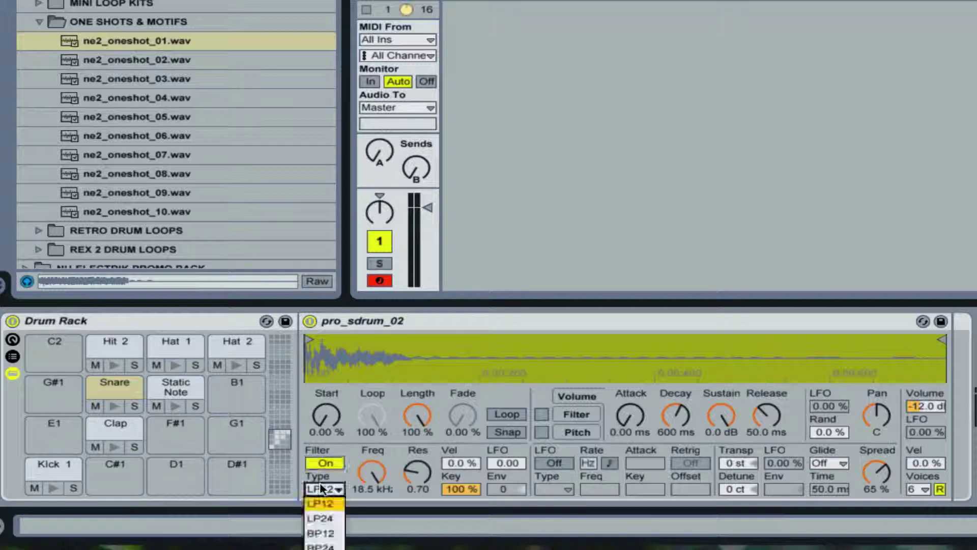
left_click(321, 546)
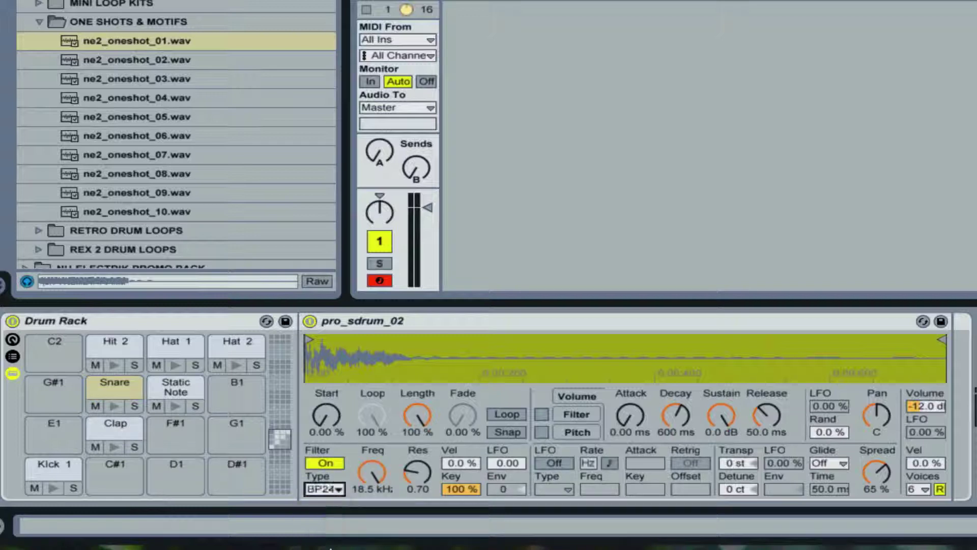
left_click_drag(372, 472, 414, 449)
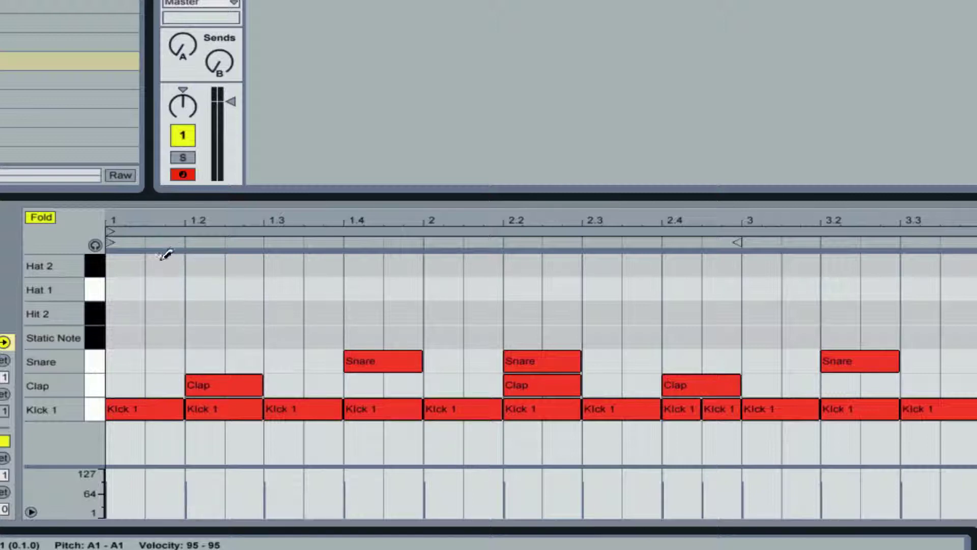
Draw eighth-note Hat 1 hits on all four beats of bar 1
left_click(125, 289)
left_click(204, 289)
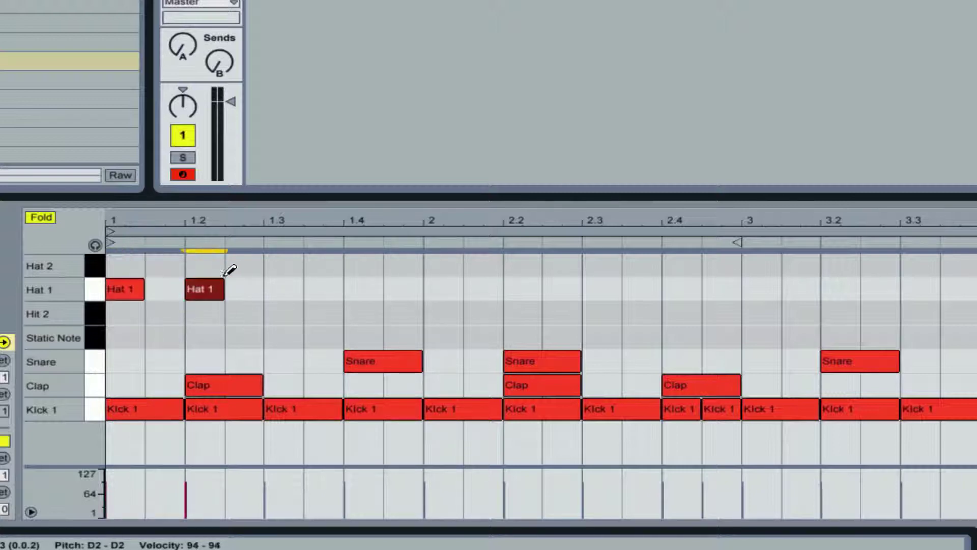
left_click(282, 289)
left_click(366, 289)
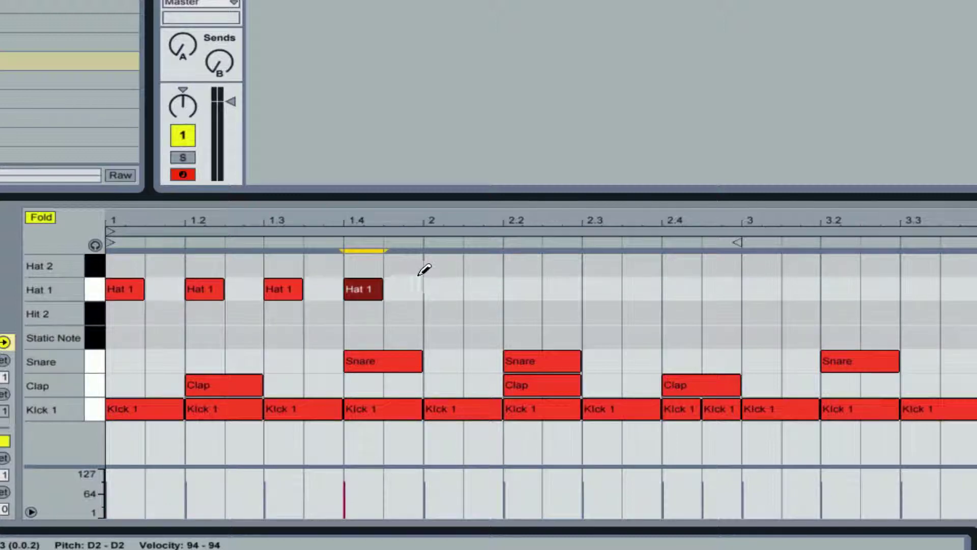
right_click(421, 276)
left_click(254, 279)
Draw eighth-note Hat 2 hits on the four off-beats of bar 1
left_click(174, 266)
left_click(244, 265)
left_click(322, 265)
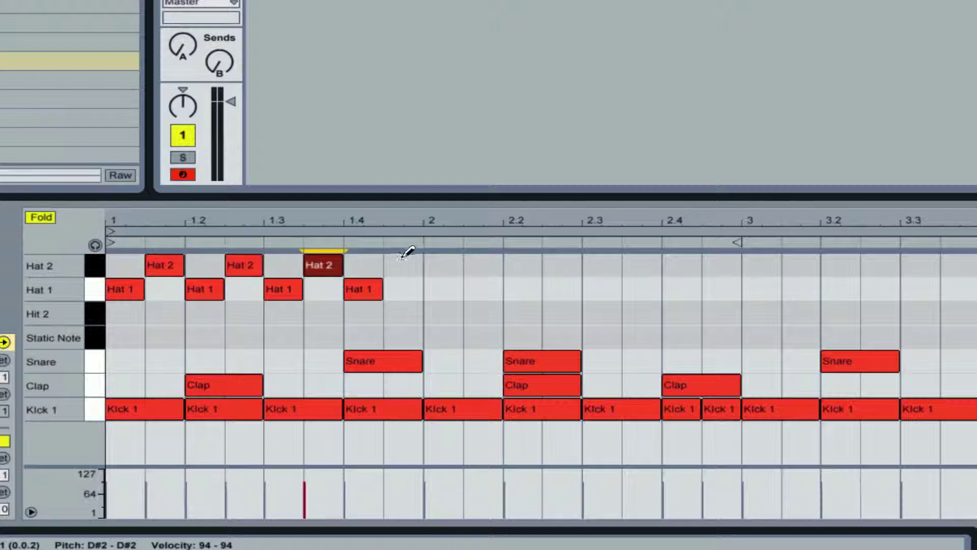
left_click(402, 265)
Continue bar 2 with Hat 1 on beats 2, 2.2 and 2.3 and Hat 2 on their off-beats, leaving beat 2.4 empty
left_click(451, 284)
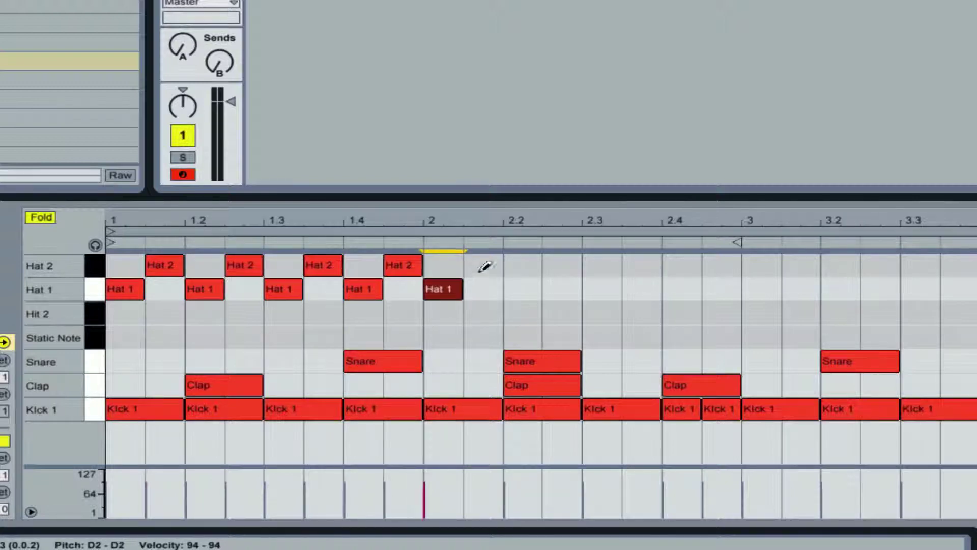
left_click(486, 265)
left_click(522, 289)
left_click(561, 265)
left_click(602, 289)
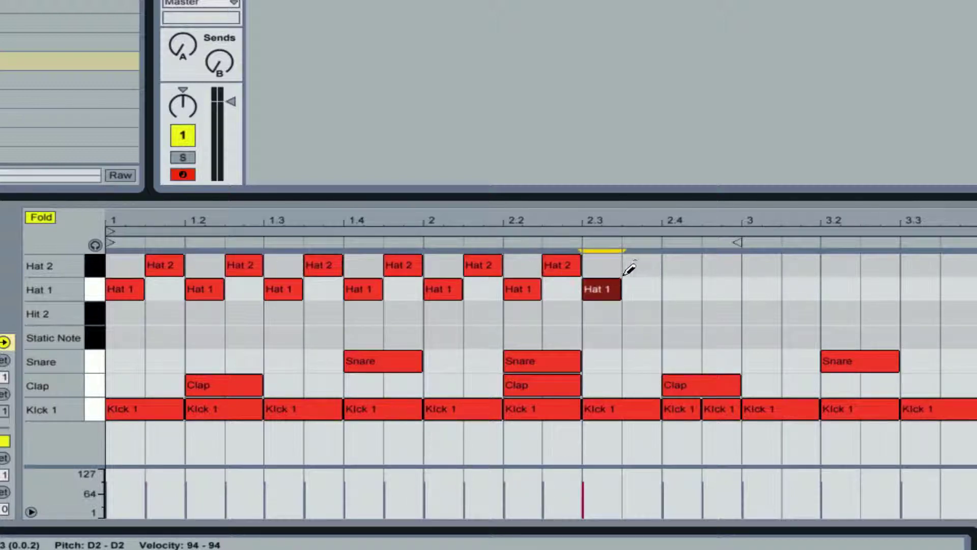
left_click(641, 265)
left_click(682, 288)
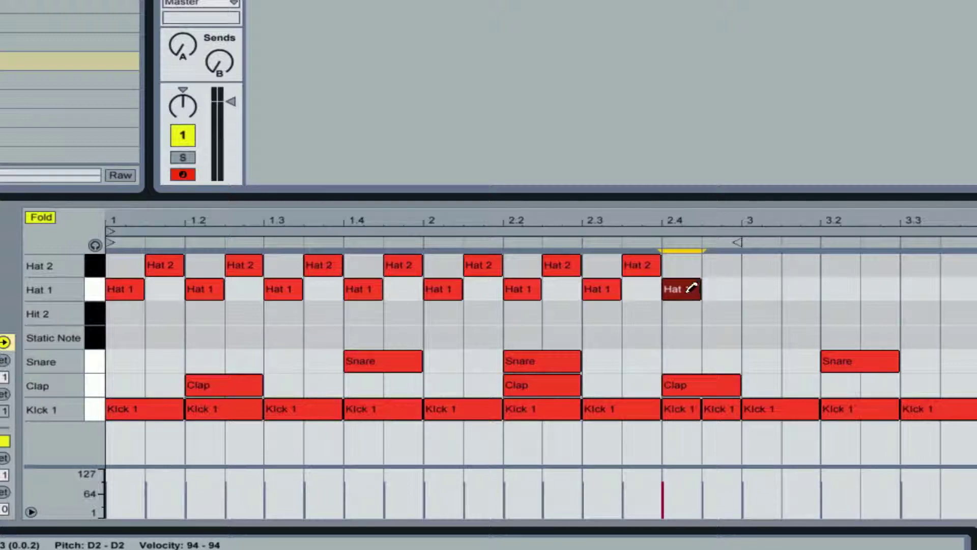
left_click(689, 286)
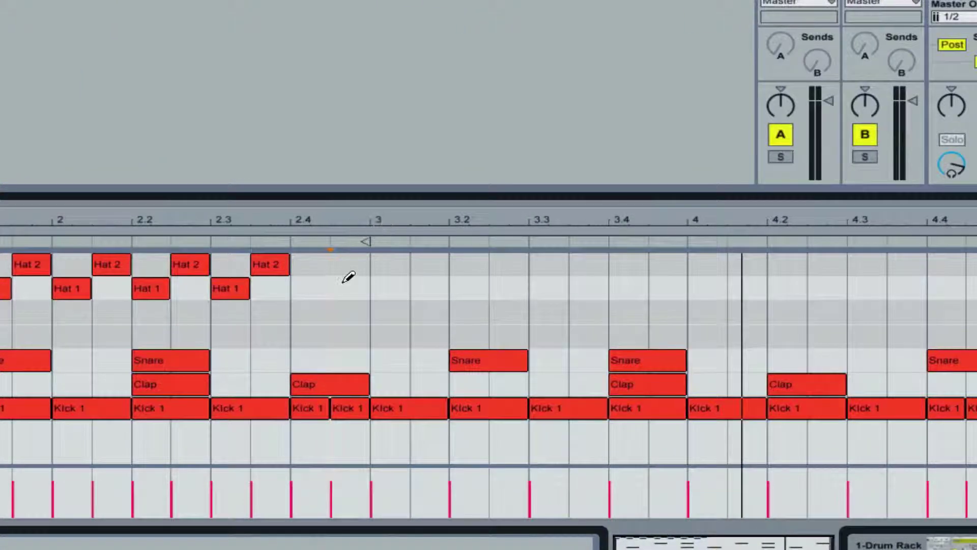
Fill beat 2.4 with sixteenth-note hats, two Hat 1 hits followed by two Hat 2 hits
right_click(715, 290)
left_click(489, 499)
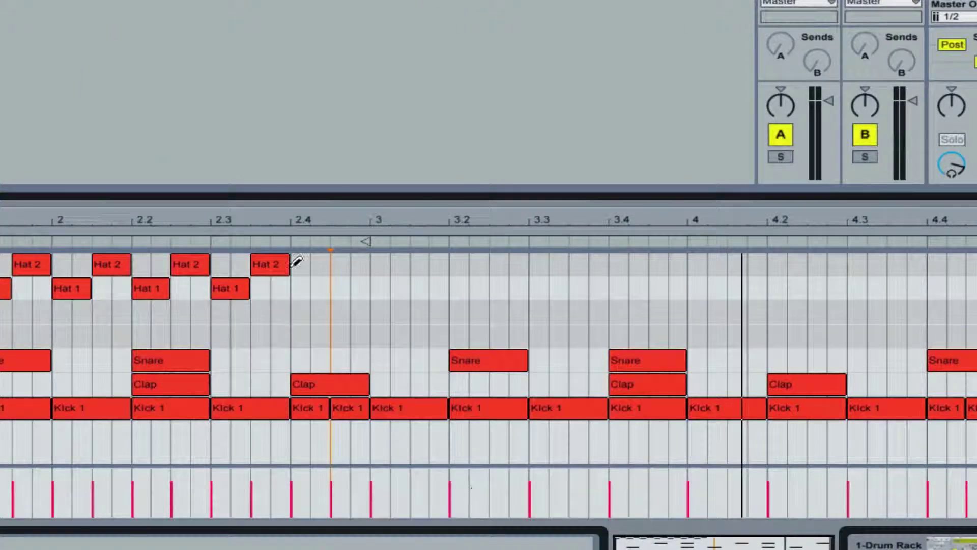
left_click(300, 288)
left_click(318, 288)
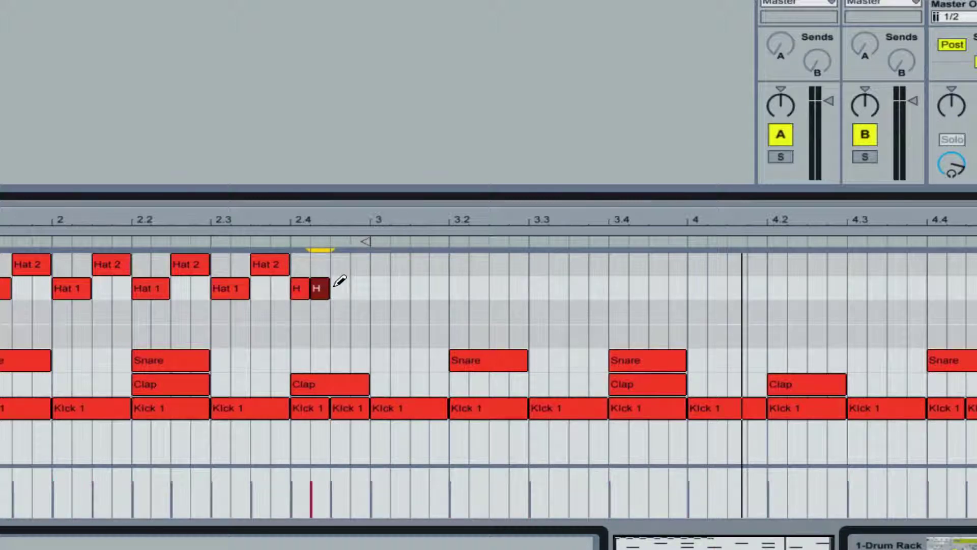
left_click_drag(346, 263, 362, 262)
Draw eighth-note Hat 1 hits on beats 3, 3.2 and 3.3 and Hat 2 hits on the off-beats of 3 and 3.2
right_click(372, 299)
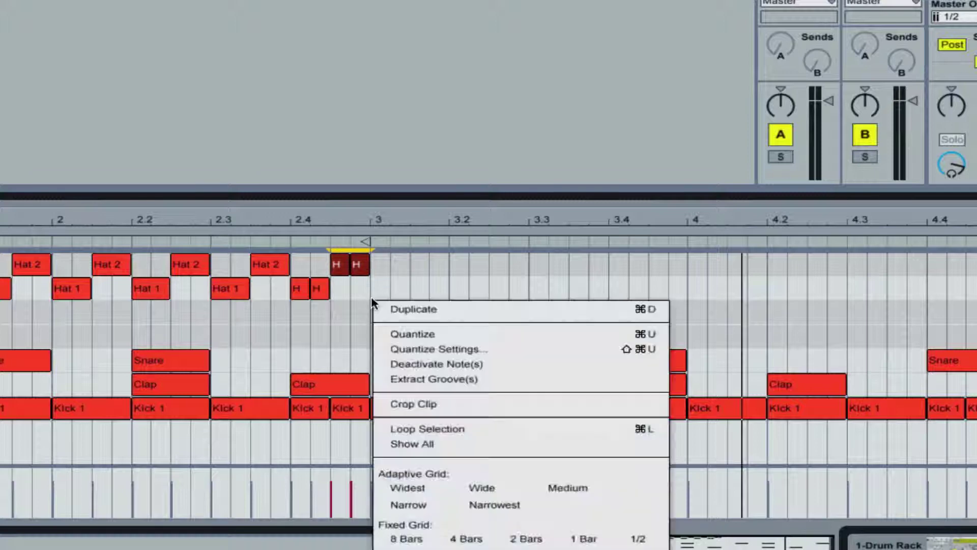
left_click(464, 549)
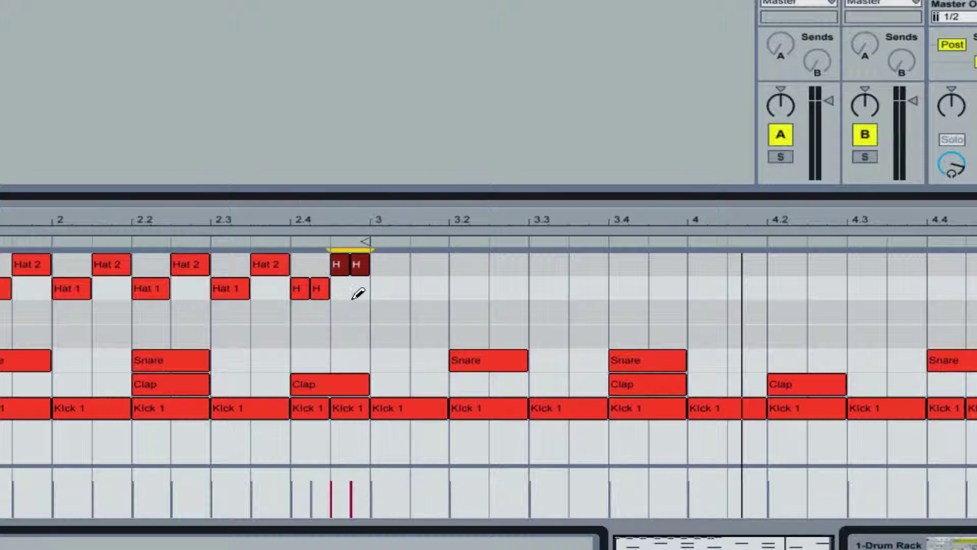
left_click(379, 289)
left_click(429, 264)
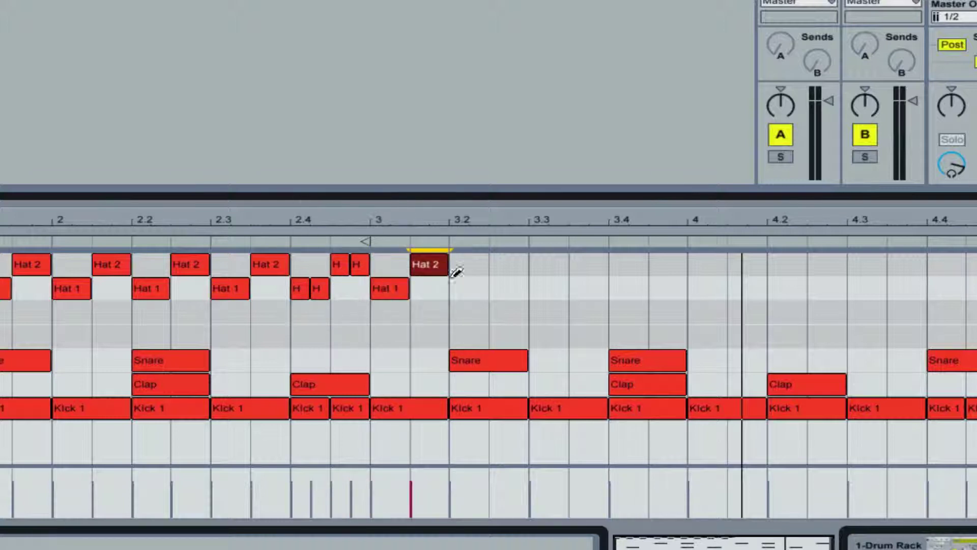
left_click(468, 288)
left_click(508, 264)
left_click(550, 284)
Finish bar 3 with sixteenth notes: two Hat 1 hits on the off-beat of 3.3, and Hat 2, Hat 2, Hat 1, Hat 2 across beat 3.4
right_click(550, 282)
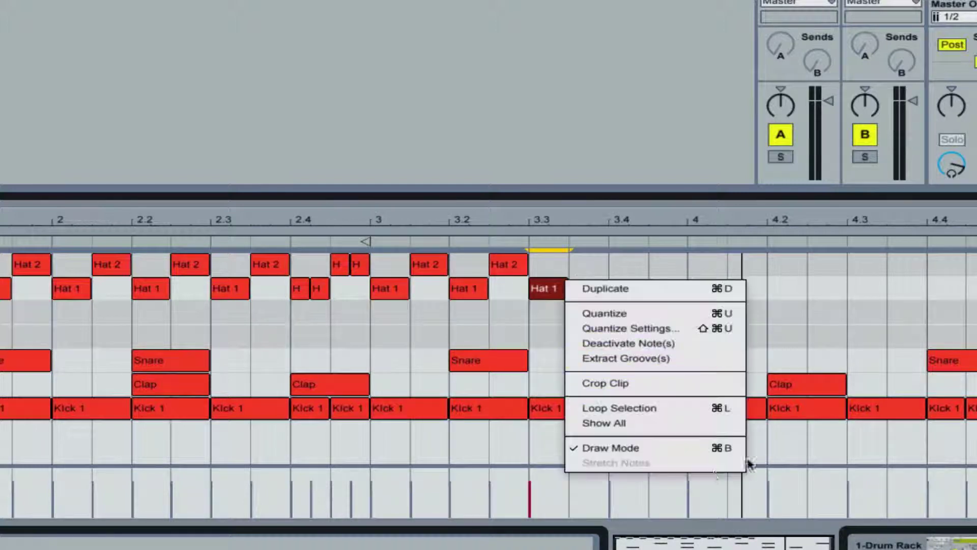
right_click(497, 295)
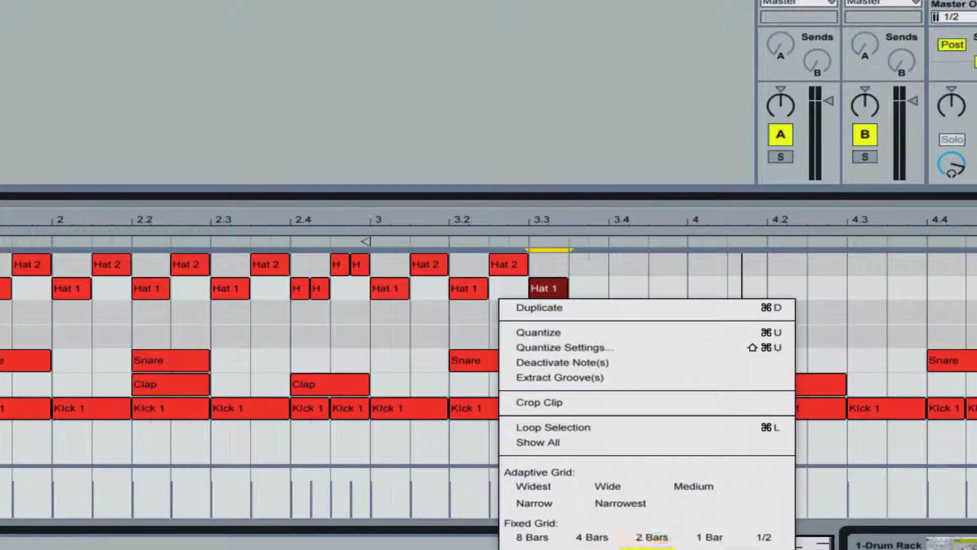
left_click(650, 548)
left_click_drag(580, 283, 595, 281)
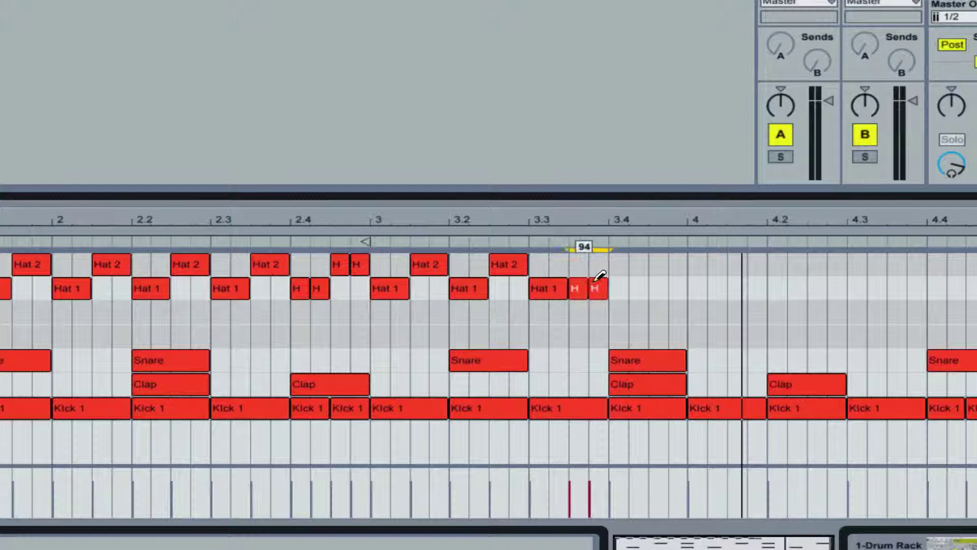
left_click(618, 264)
left_click(638, 264)
left_click(658, 288)
left_click(677, 264)
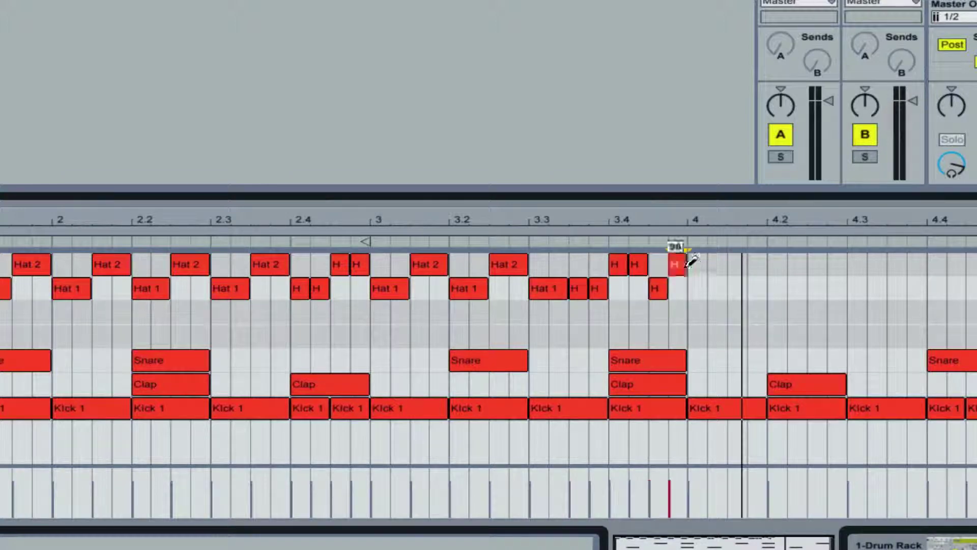
Draw eighth-note Hat 1 hits on beats 4, 4.2 and 4.3 and Hat 2 hits on their off-beats
right_click(717, 301)
left_click(810, 548)
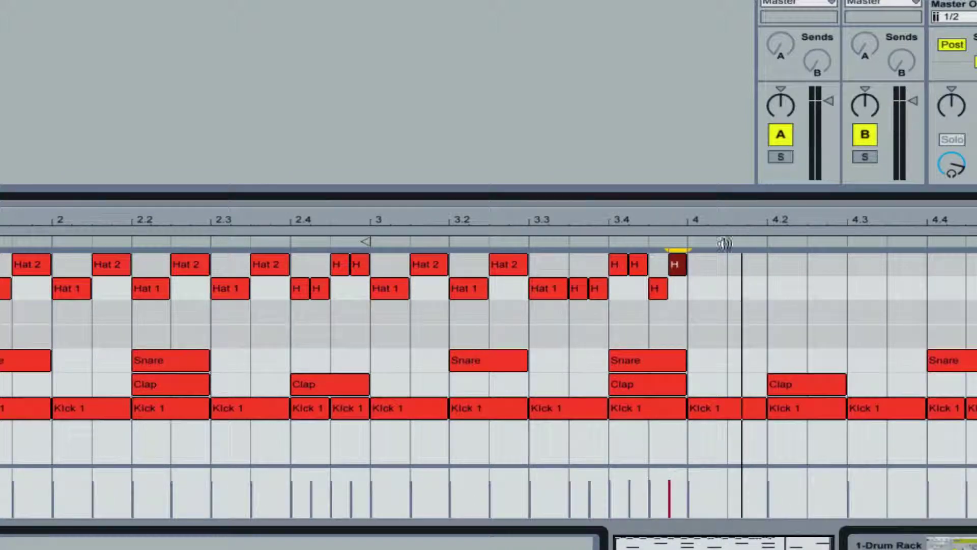
left_click(715, 290)
left_click(751, 264)
left_click(796, 289)
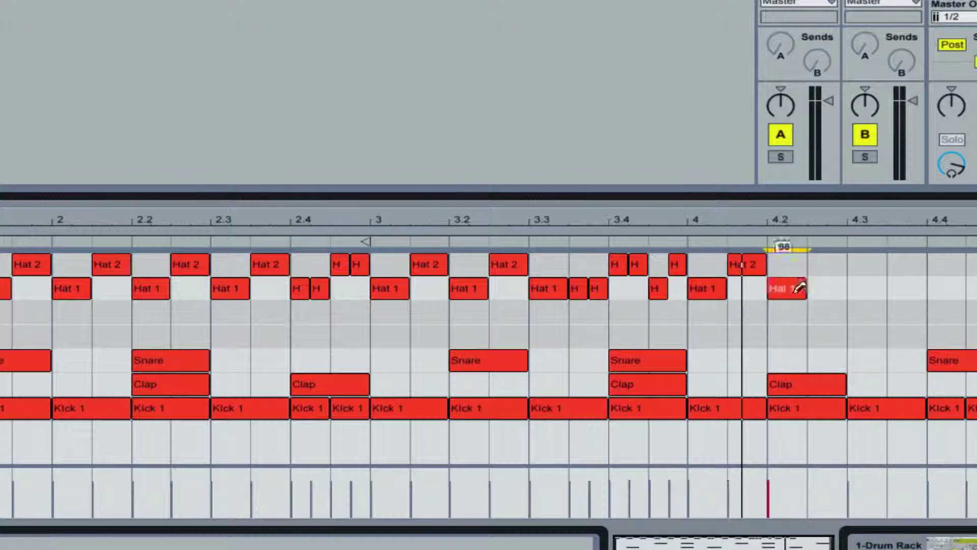
left_click(826, 264)
left_click(866, 288)
left_click(906, 264)
Start a 1/16T hat roll on beat 4.4 with three Hat 1 hits in the first half and one Hat 2 hit in the second
right_click(934, 334)
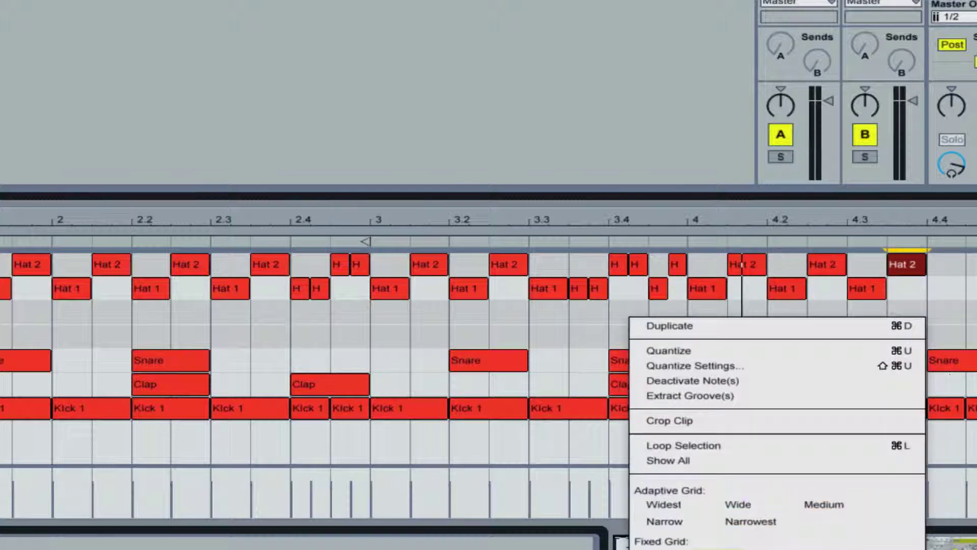
left_click(814, 549)
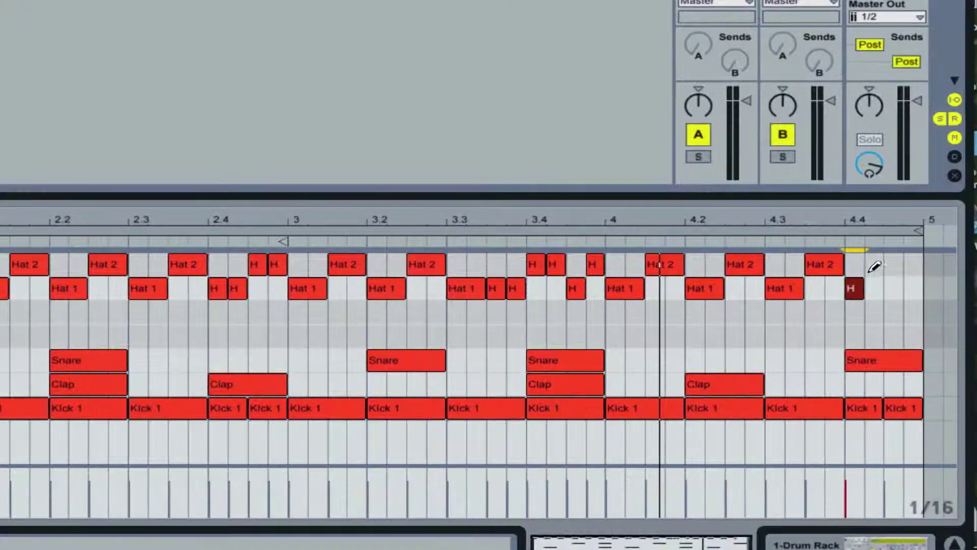
right_click(953, 270)
left_click(764, 548)
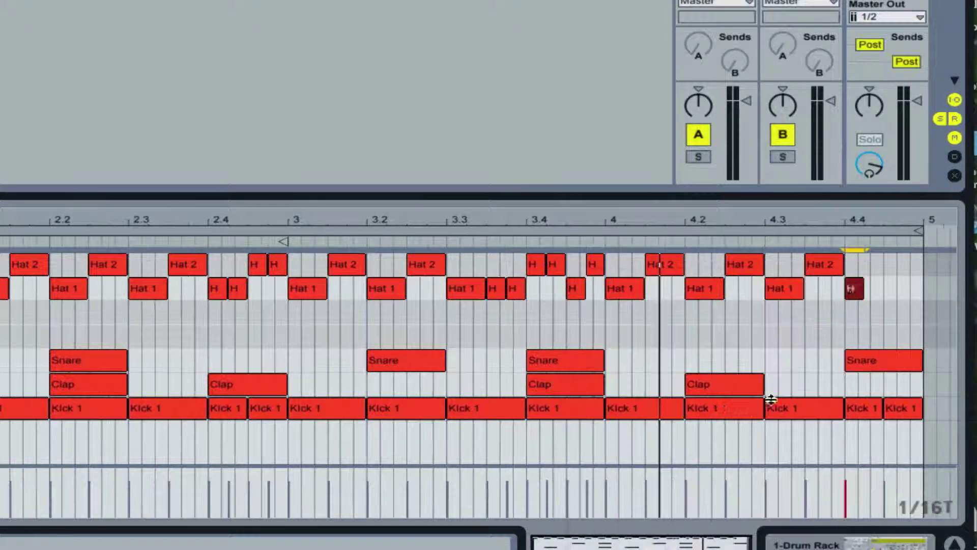
left_click(868, 287)
left_click(879, 286)
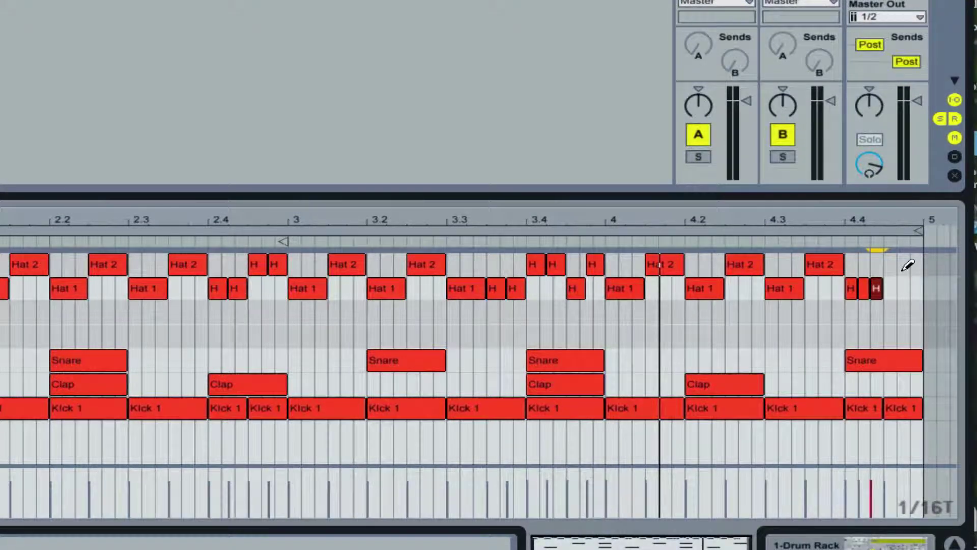
left_click(904, 266)
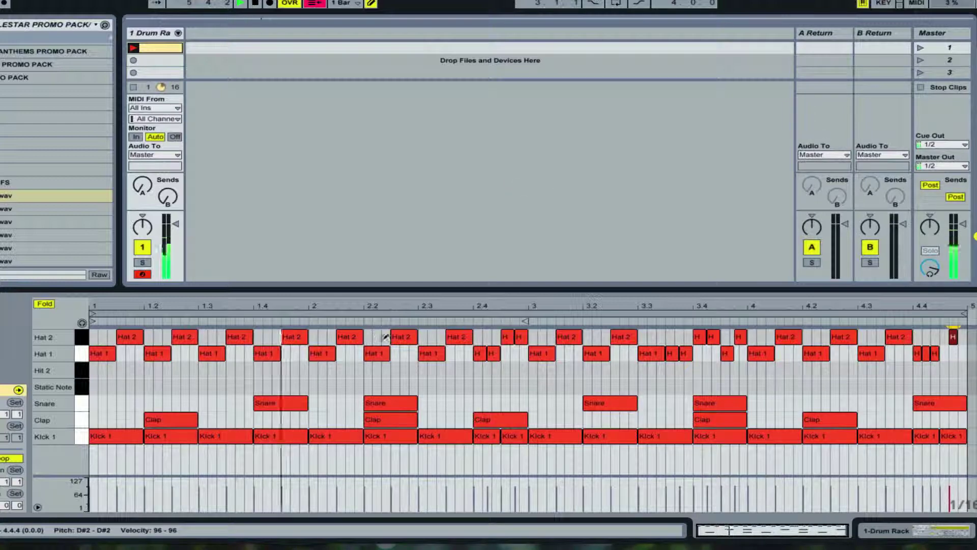
Complete the 1/16T roll on beat 4.4 as three Hat 1 hits followed by three Hat 2 hits
left_click(934, 353)
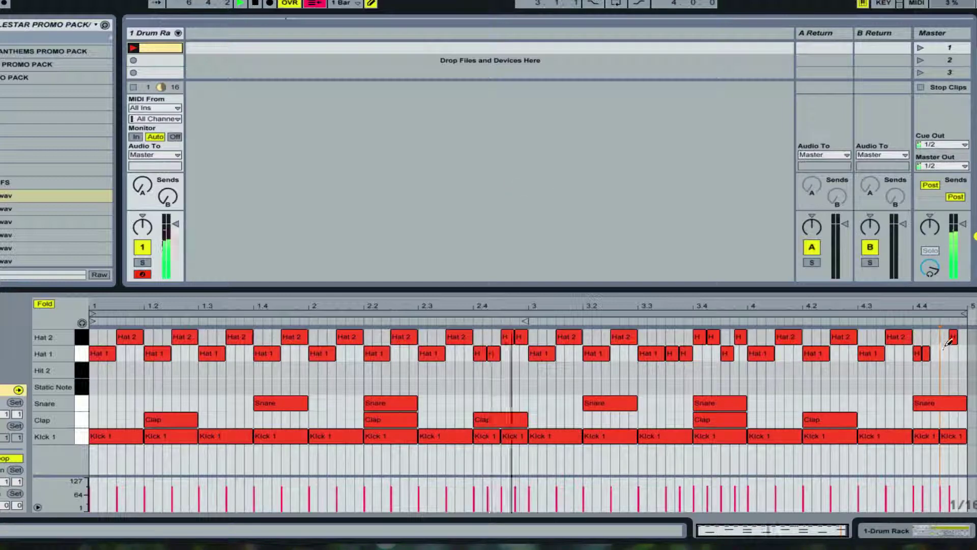
left_click(943, 337)
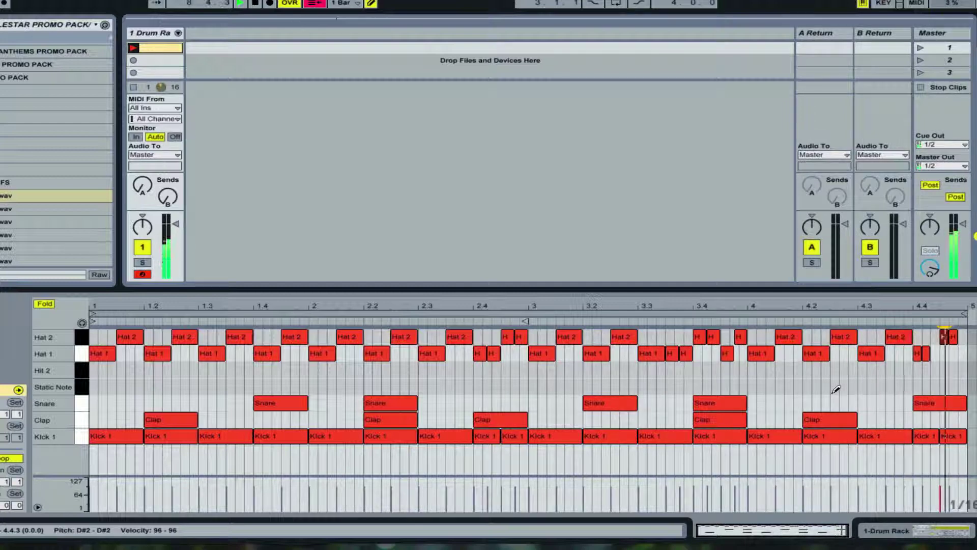
right_click(552, 381)
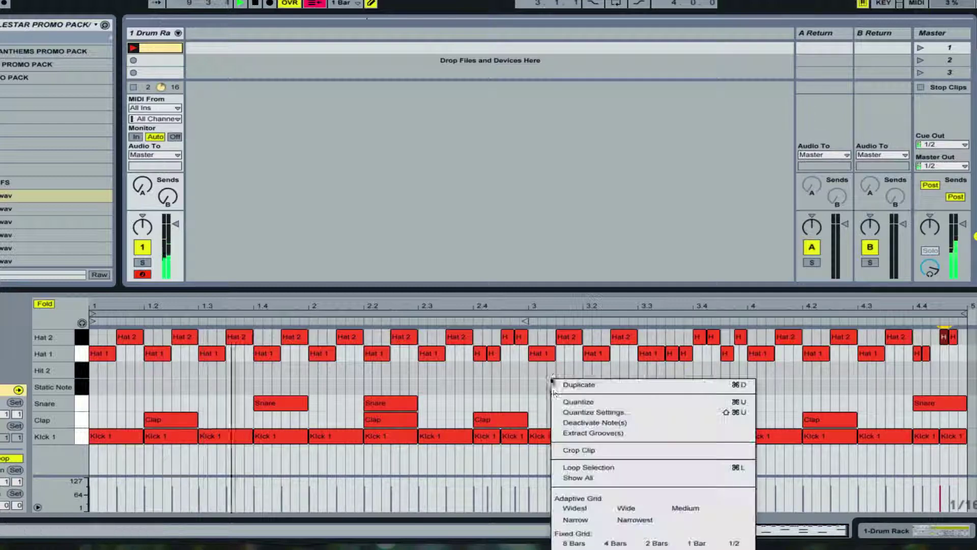
left_click(457, 399)
left_click(935, 354)
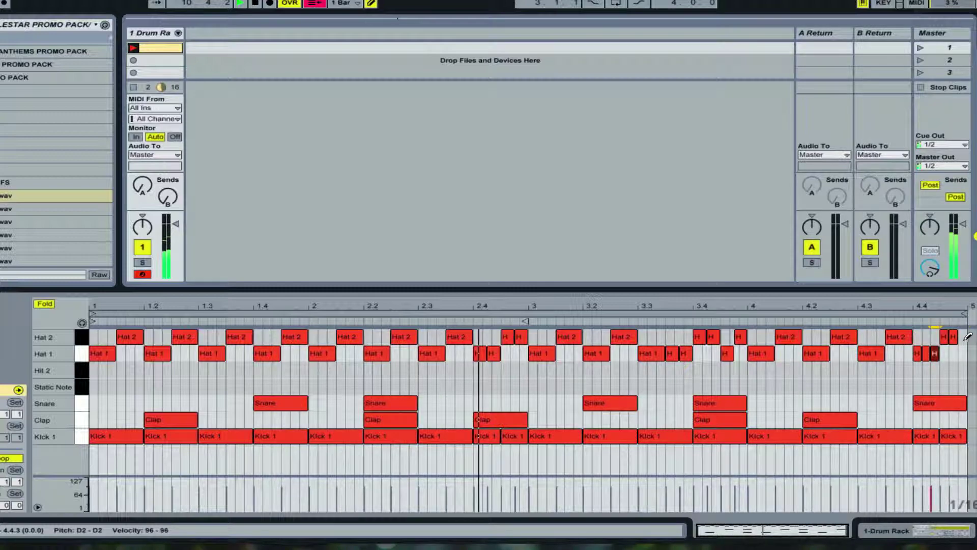
left_click(962, 337)
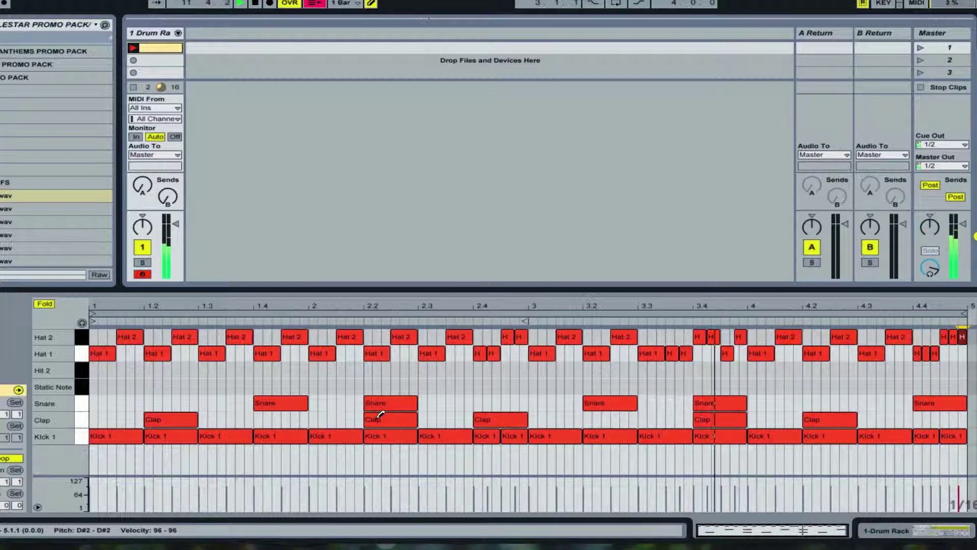
Show the drum track's devices and add an Auto Filter audio effect after the Drum Rack
double_click(158, 33)
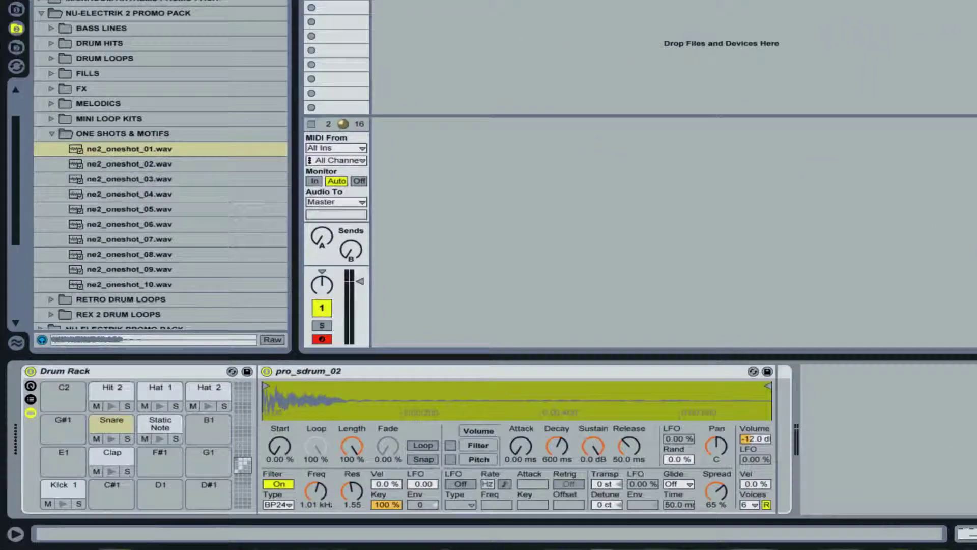
left_click(17, 1)
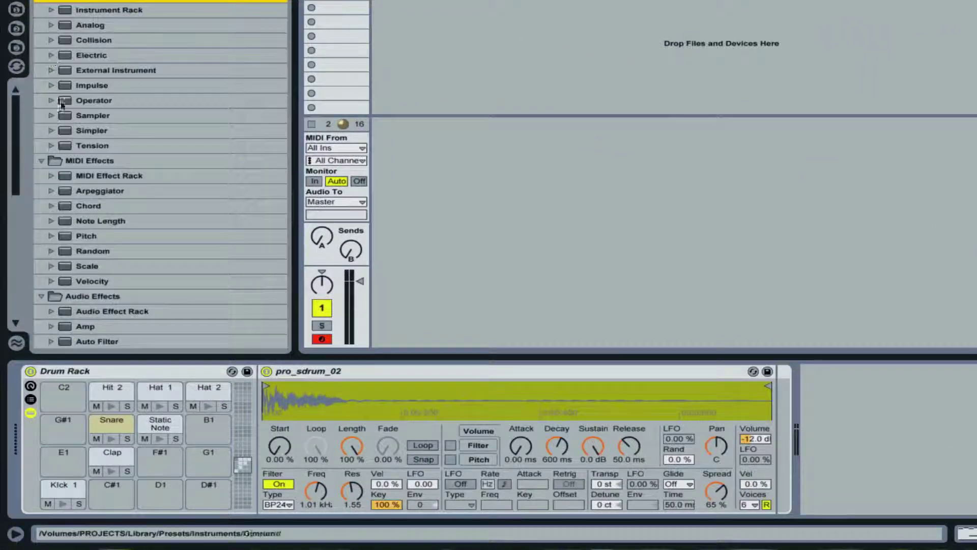
scroll(144, 157, "down", 5)
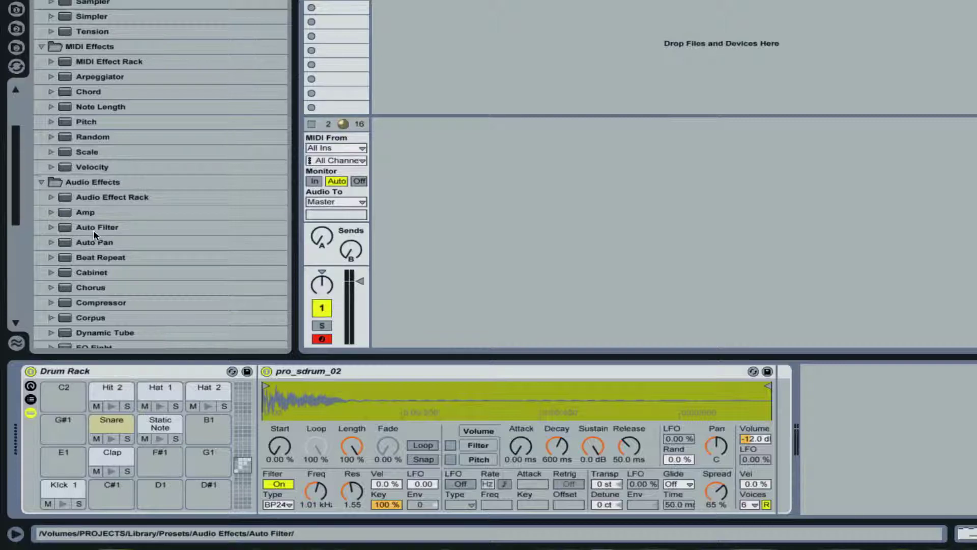
left_click_drag(93, 231, 834, 447)
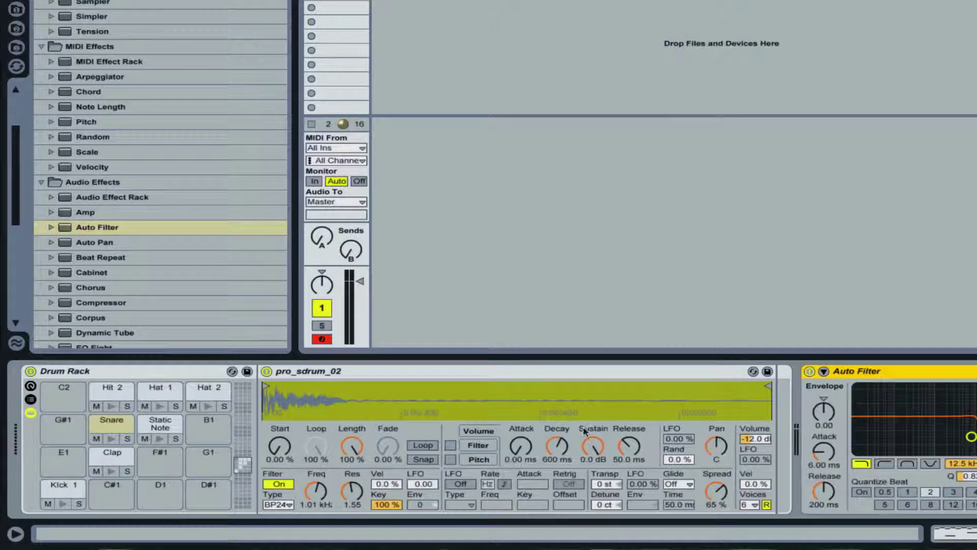
Set the Auto Filter to high-pass with a cutoff frequency of 77.2 Hz
left_click(883, 463)
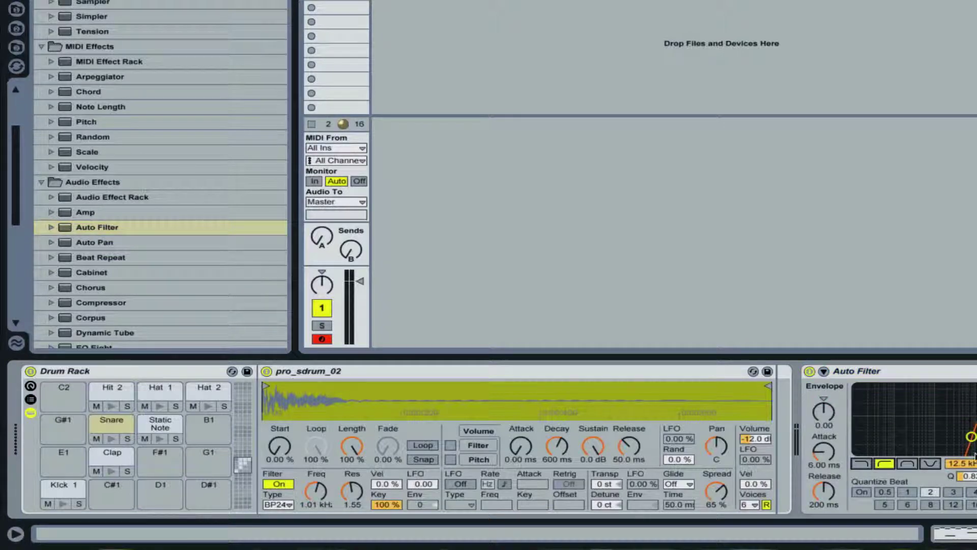
left_click_drag(973, 464, 972, 525)
left_click_drag(621, 456, 621, 461)
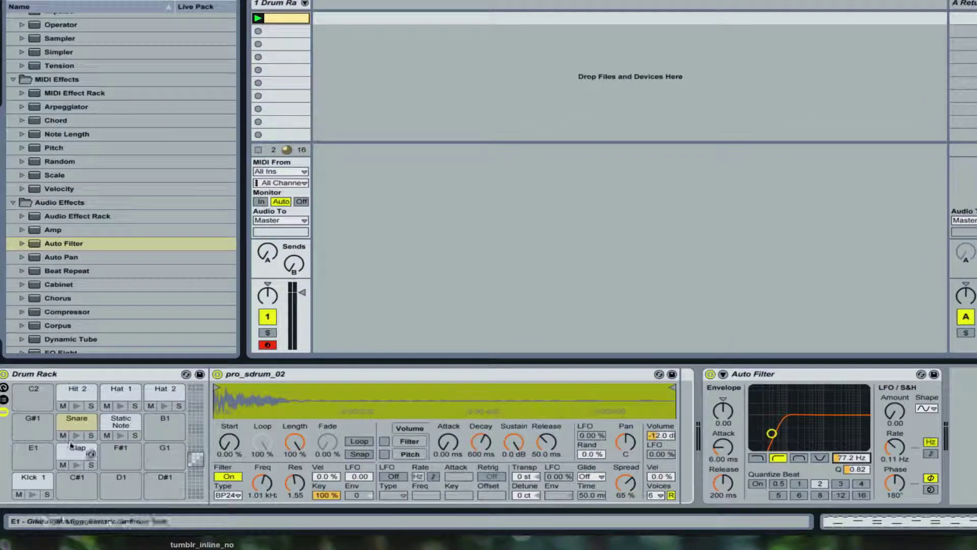
Copy the Auto Filter onto the Kick 1 pad and show that pad's device chain
left_click(767, 375)
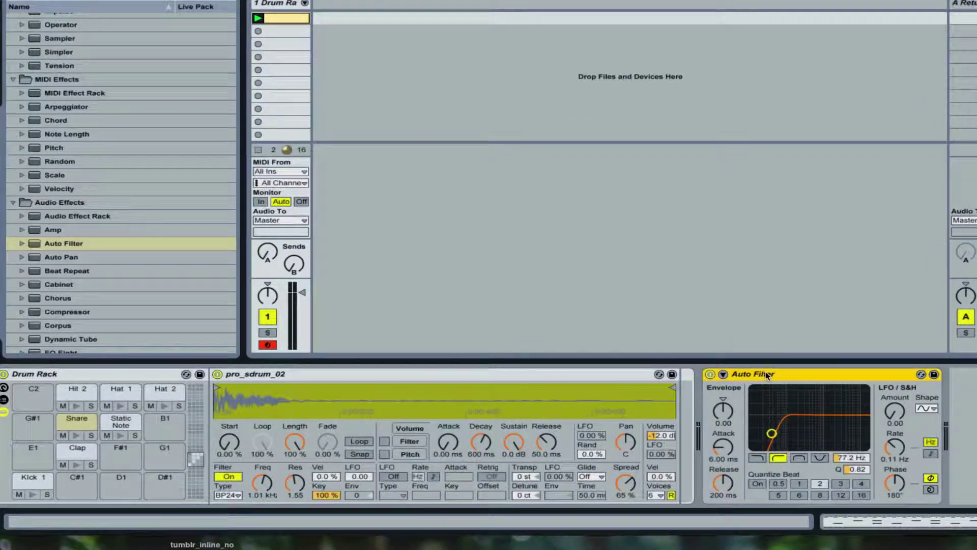
left_click_drag(54, 450, 32, 481)
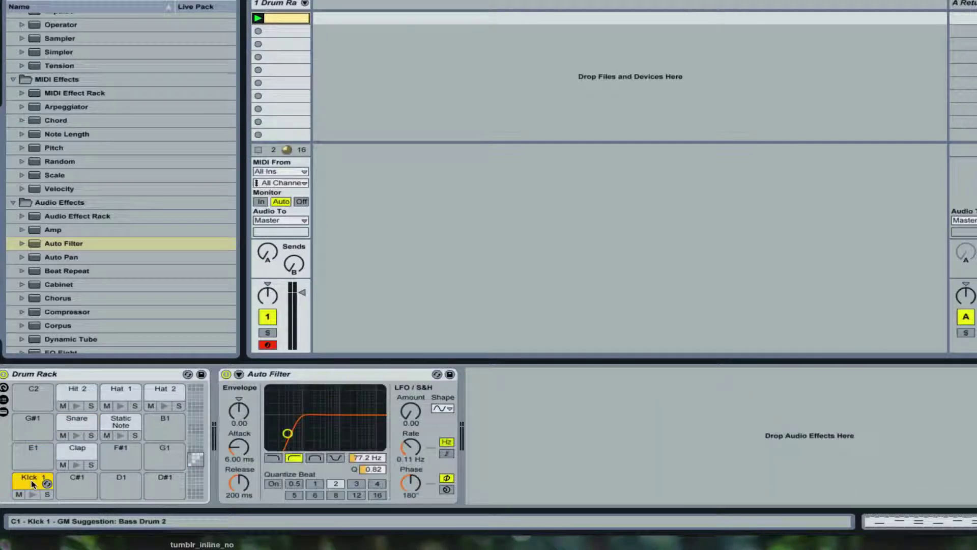
double_click(32, 482)
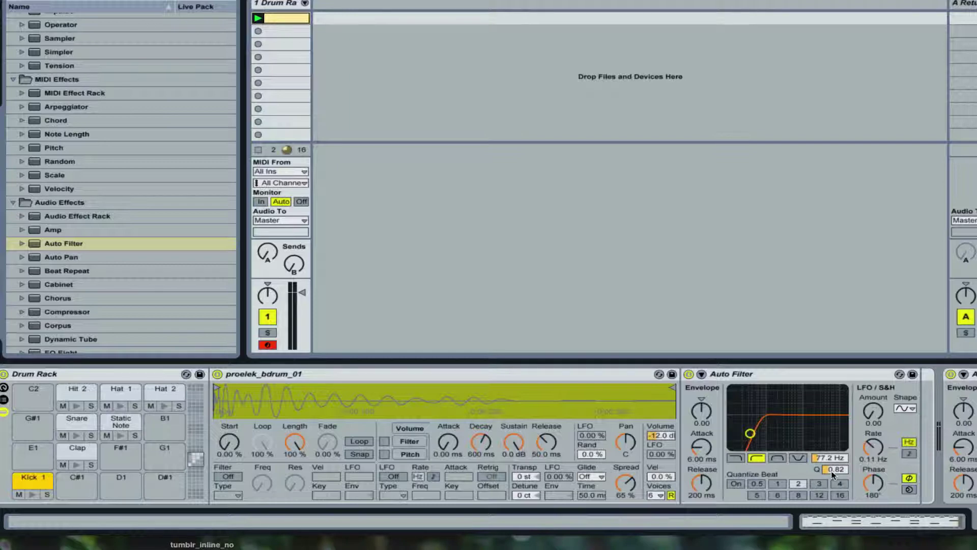
Turn off the Auto Filter after the Drum Rack and set the Kick 1 filter to 48.4 Hz with a Q of 1.45
left_click(950, 375)
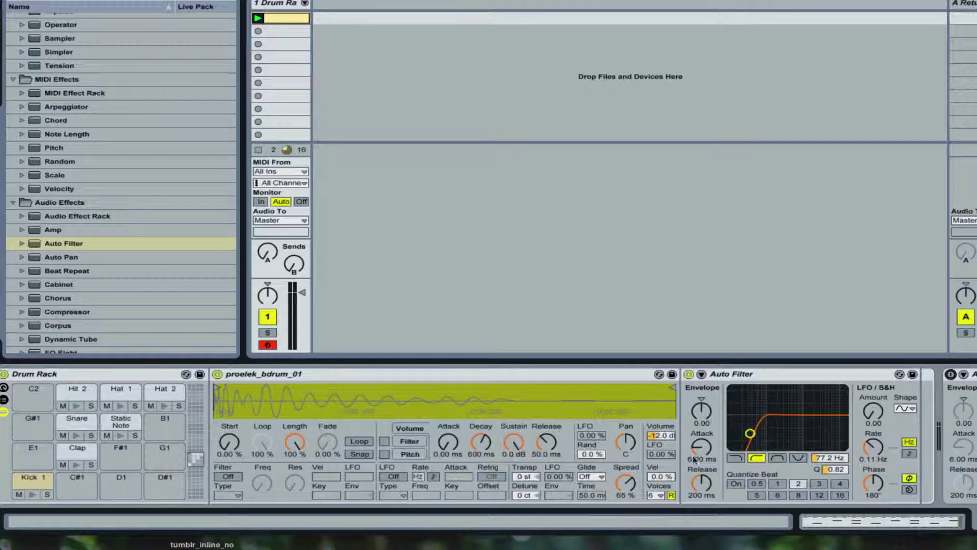
mouse_move(842, 472)
left_mouse_down()
mouse_move(842, 448)
mouse_move(829, 472)
left_mouse_up()
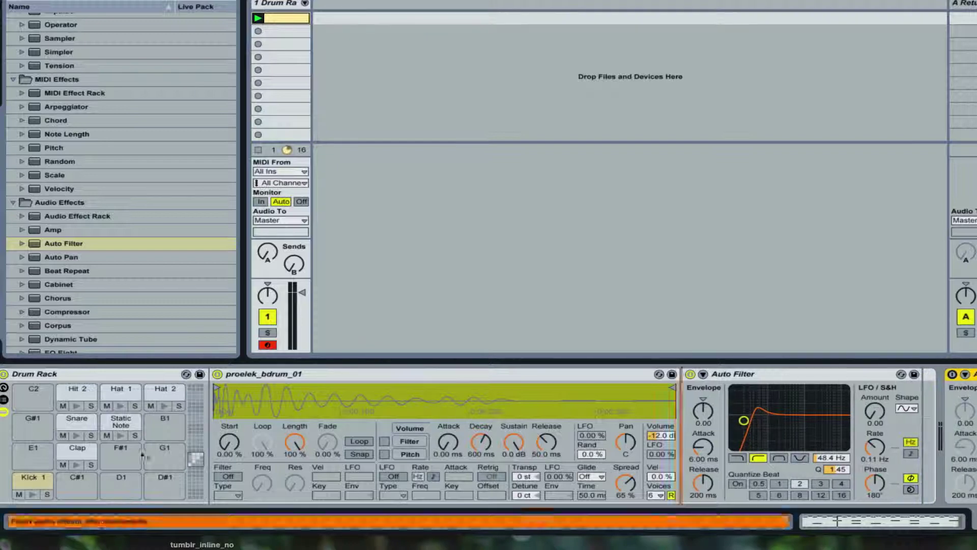
Turn on the Clap pad's Auto Filter and set its high-pass cutoff to 427 Hz with a Q of 1.25
left_click(86, 455)
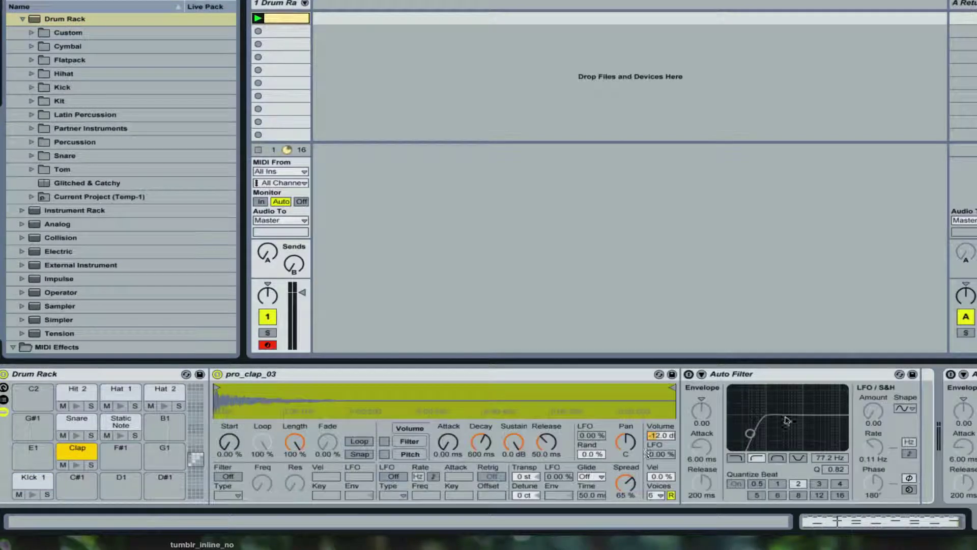
left_click(688, 374)
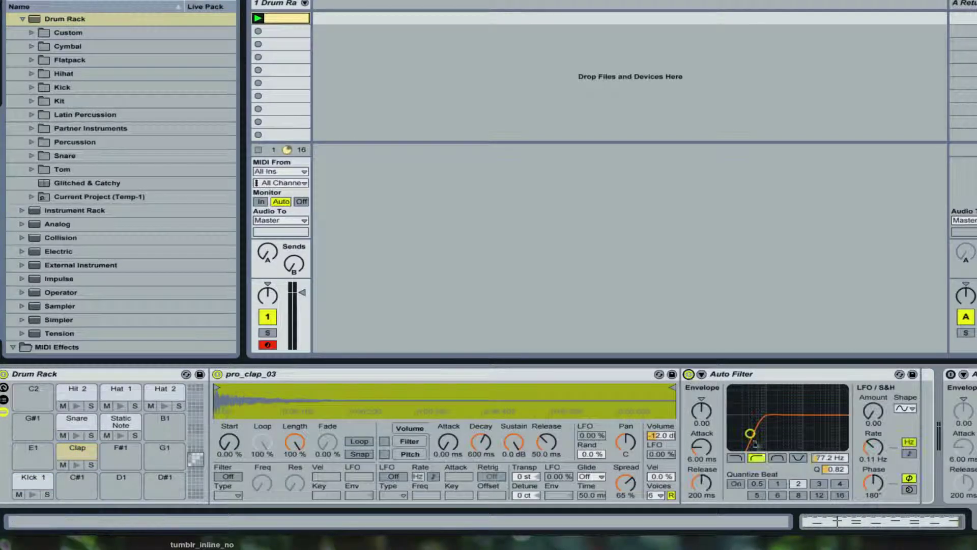
left_click_drag(754, 438, 778, 424)
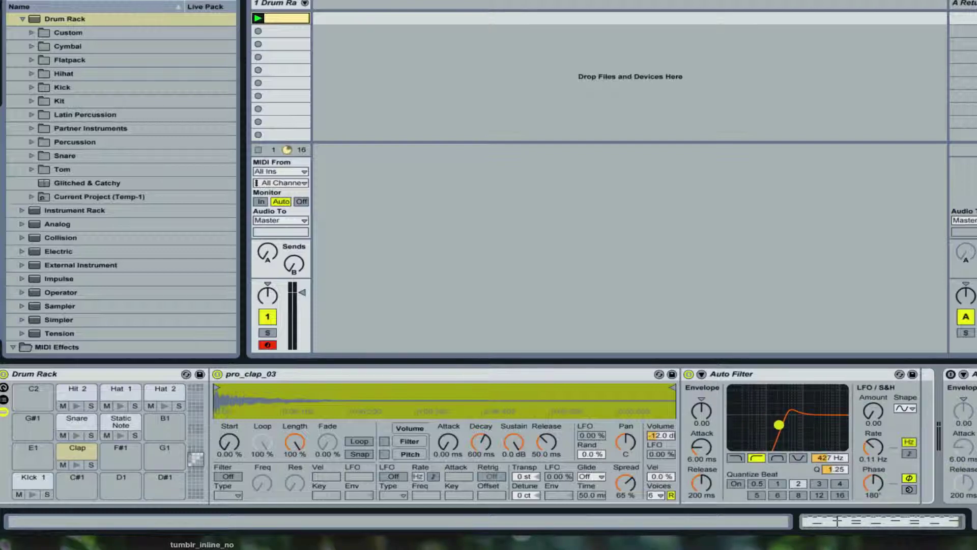
Set the Clap filter to 447 Hz with a Q of 1.32, and copy it to the Snare pad at 220 Hz and Q 1.57
left_click(762, 374)
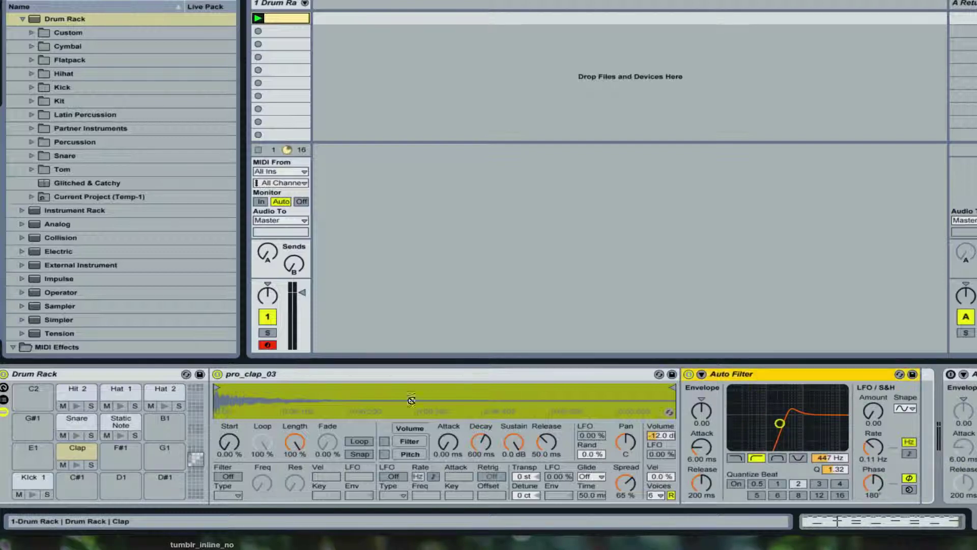
left_click(76, 423)
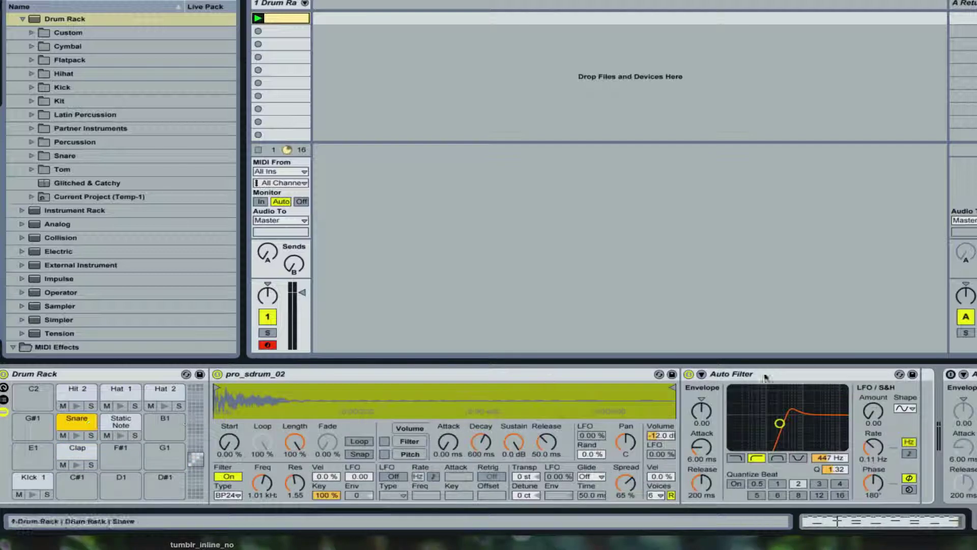
left_click_drag(770, 416, 769, 418)
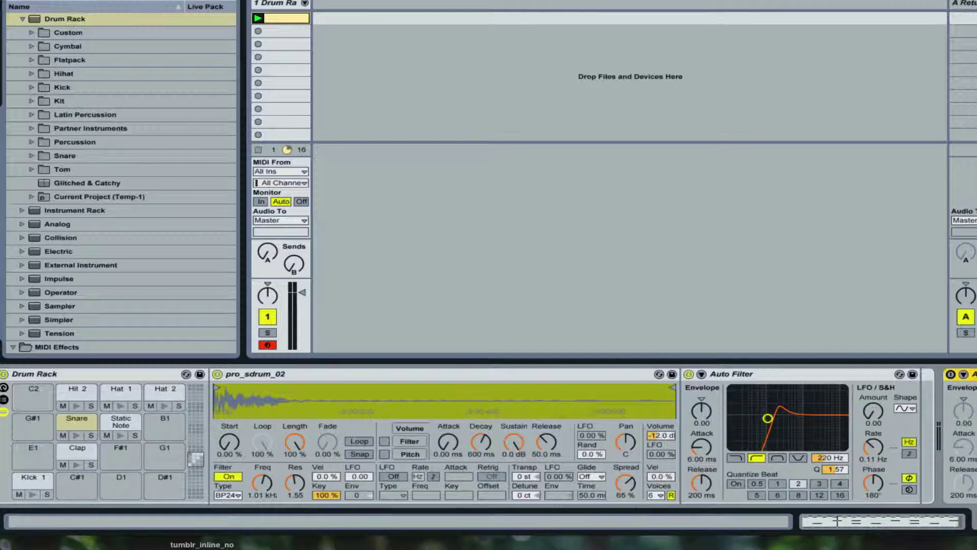
Give the Static Note pad a high-pass Auto Filter at 754 Hz with a Q of 1.39, and copy it onto the Hit 2 pad
left_click(122, 425)
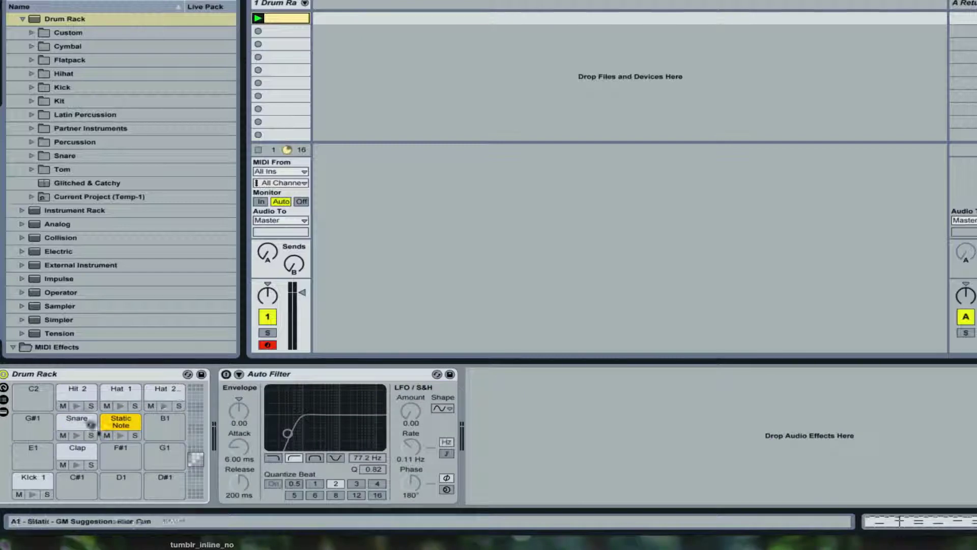
double_click(122, 425)
left_click(689, 374)
left_click_drag(750, 433, 788, 422)
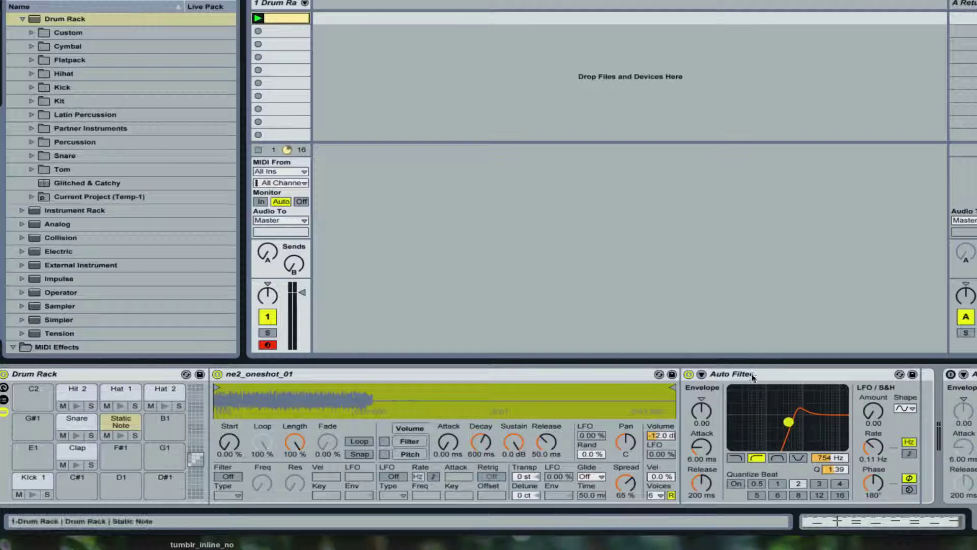
left_click(78, 394)
double_click(76, 394)
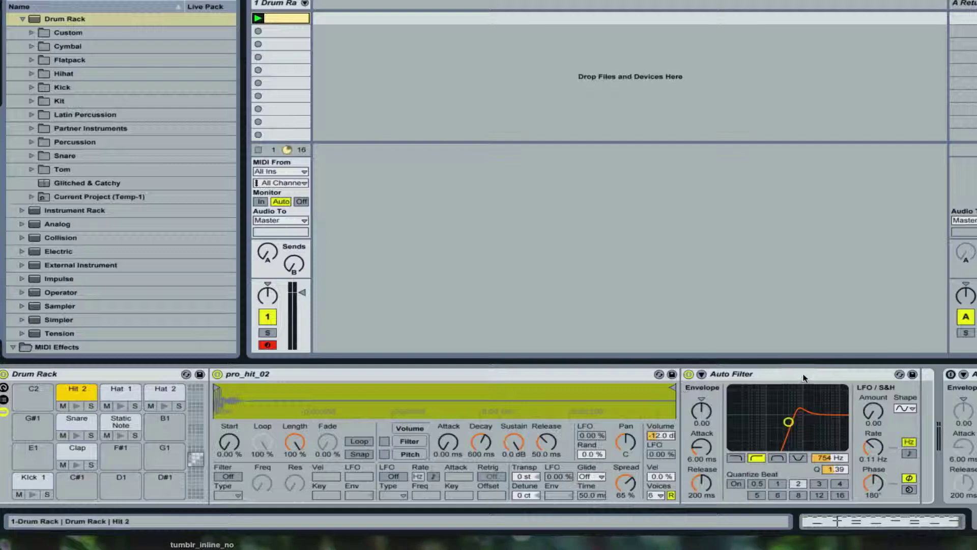
Copy the filter onto the Hat 1 pad with a 550 Hz cutoff, and duplicate that version onto the Hat 2 pad
left_click(113, 392)
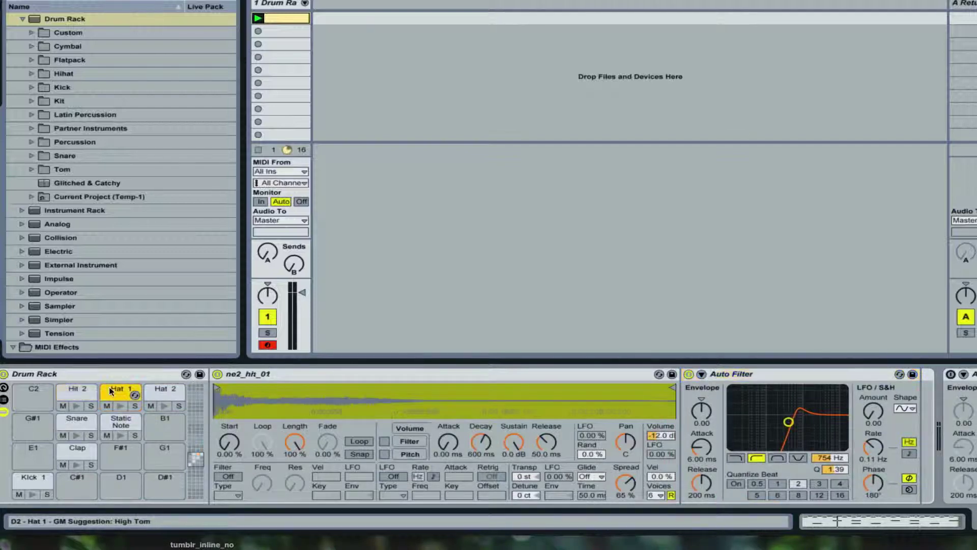
left_click_drag(830, 457, 829, 461)
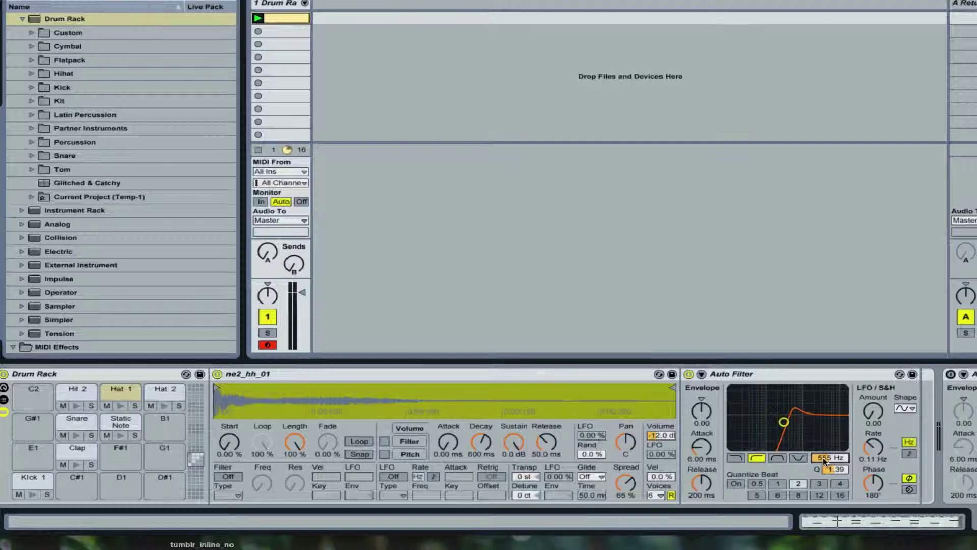
type("550")
left_click(751, 393)
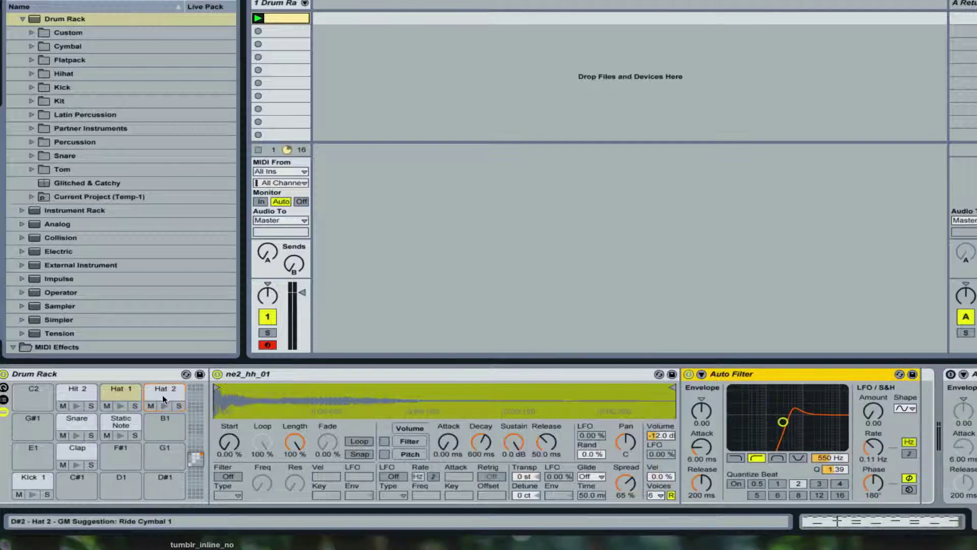
Delete the switched-off Auto Filter after the Drum Rack and open the drum clip's notes during playback
left_click(79, 390)
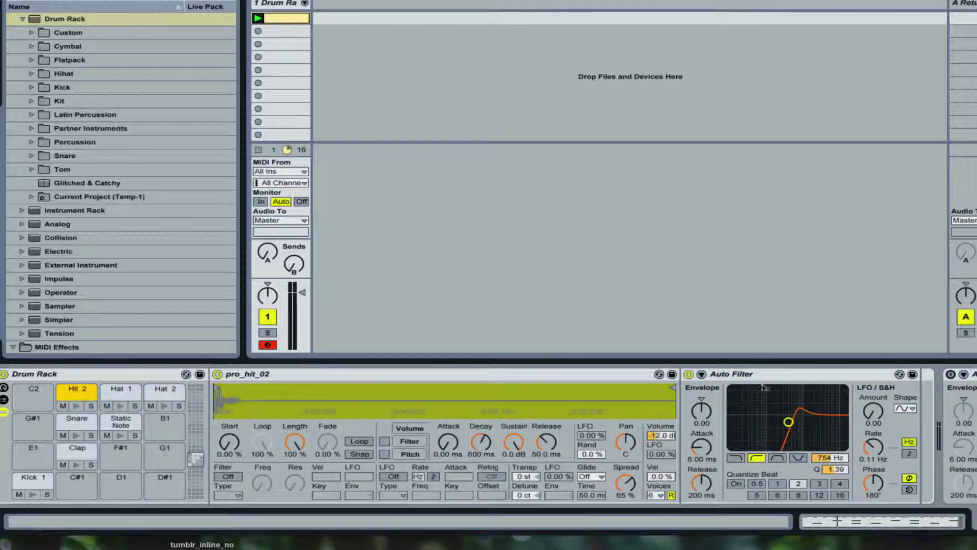
key("Delete")
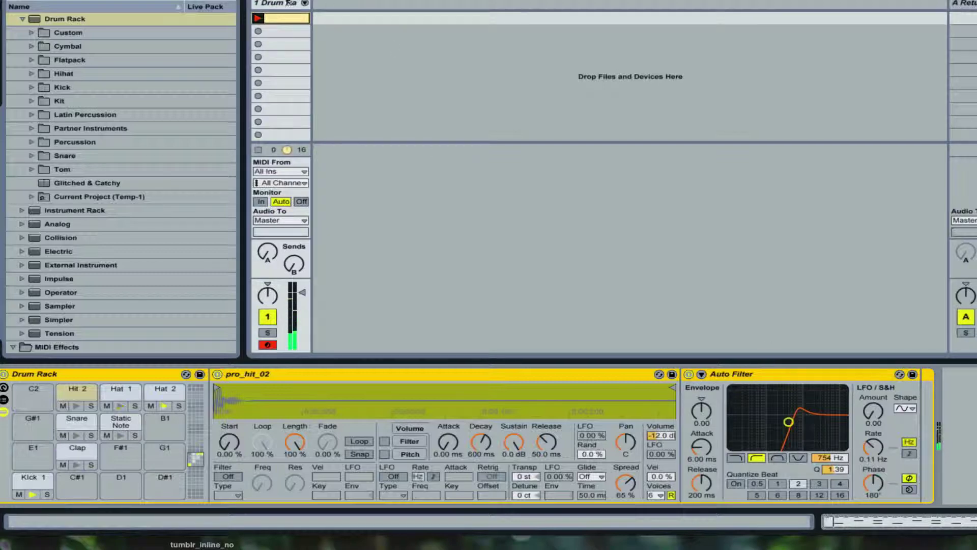
left_click(287, 18)
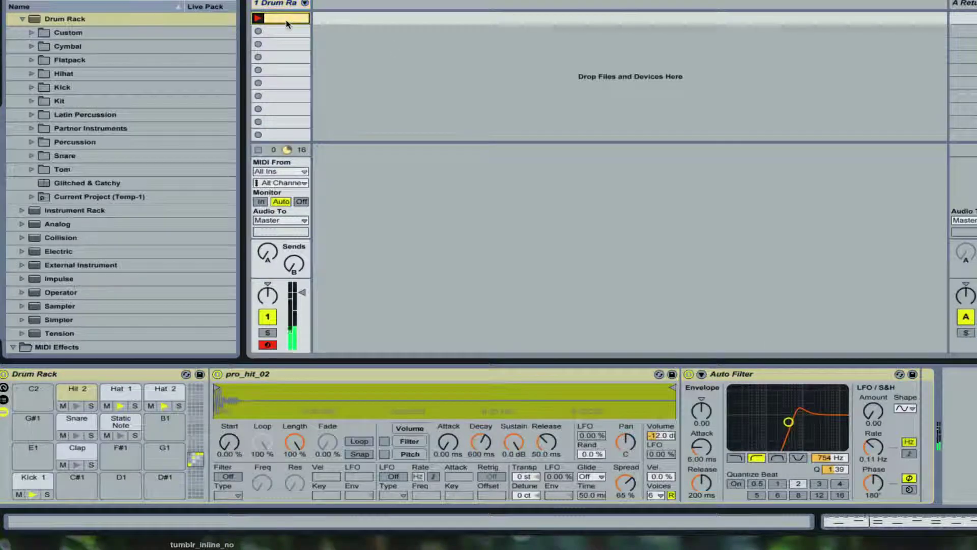
double_click(287, 19)
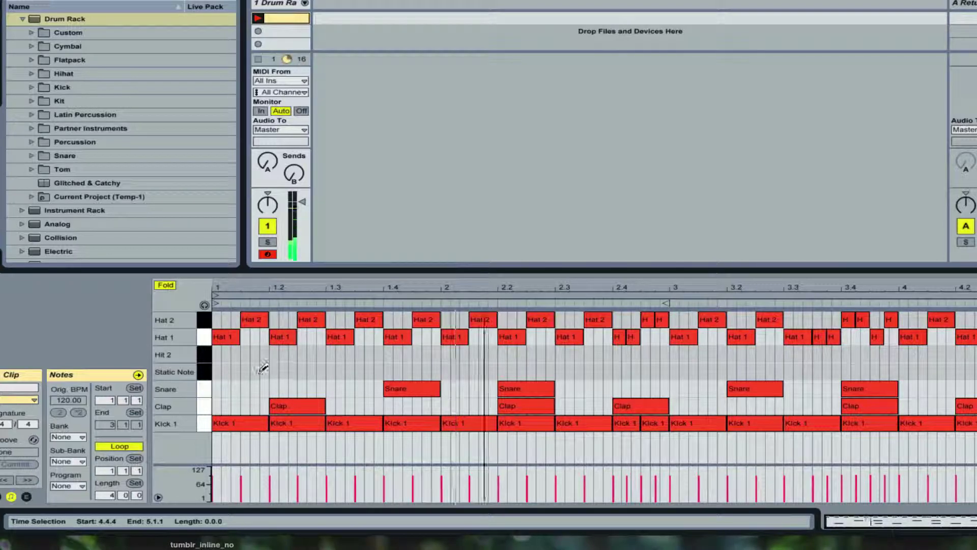
Using a 1/8 triplet grid, add Static Note hits at the start of bars 3 and 4, and extend each to two beats
right_click(307, 363)
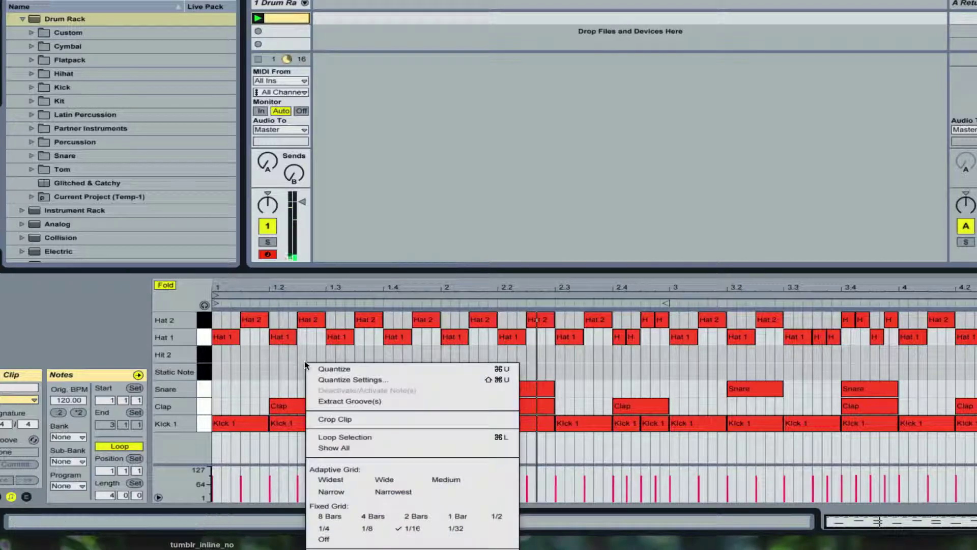
left_click(367, 527)
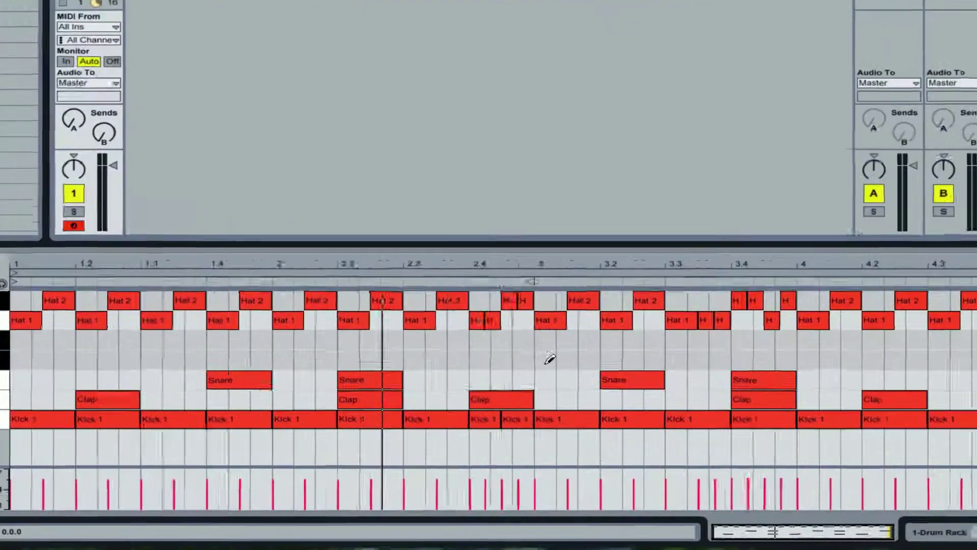
left_click(682, 371)
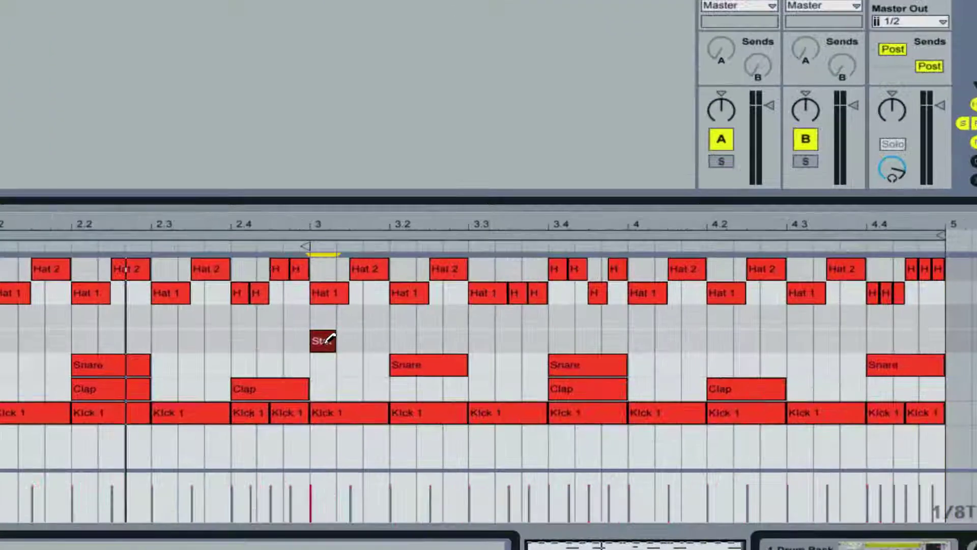
left_click(632, 338)
key("ctrl+b")
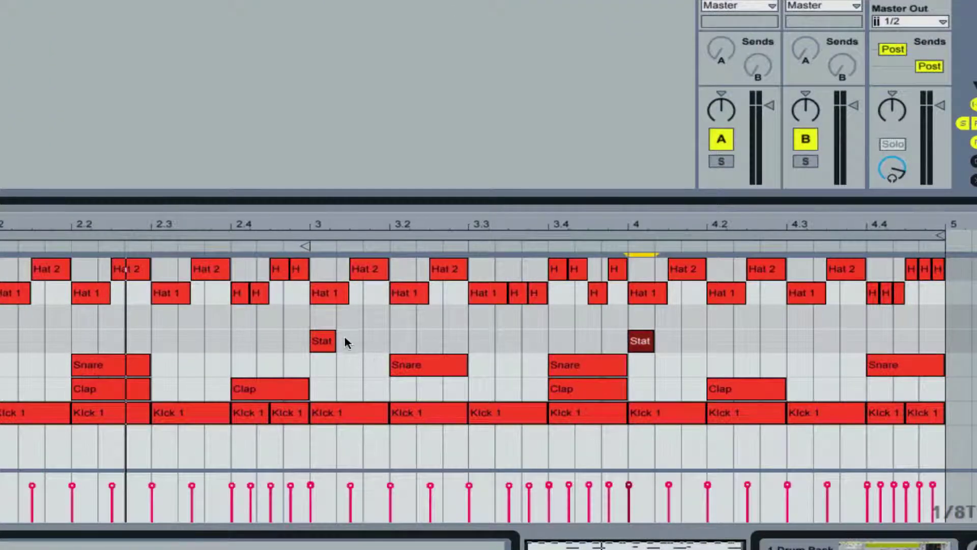
left_click_drag(336, 341, 477, 344)
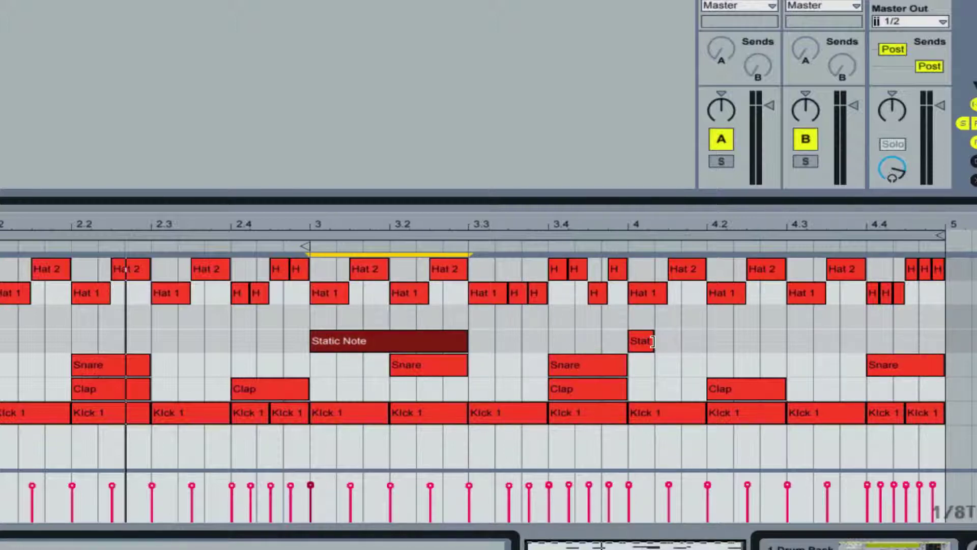
left_click_drag(652, 341, 777, 347)
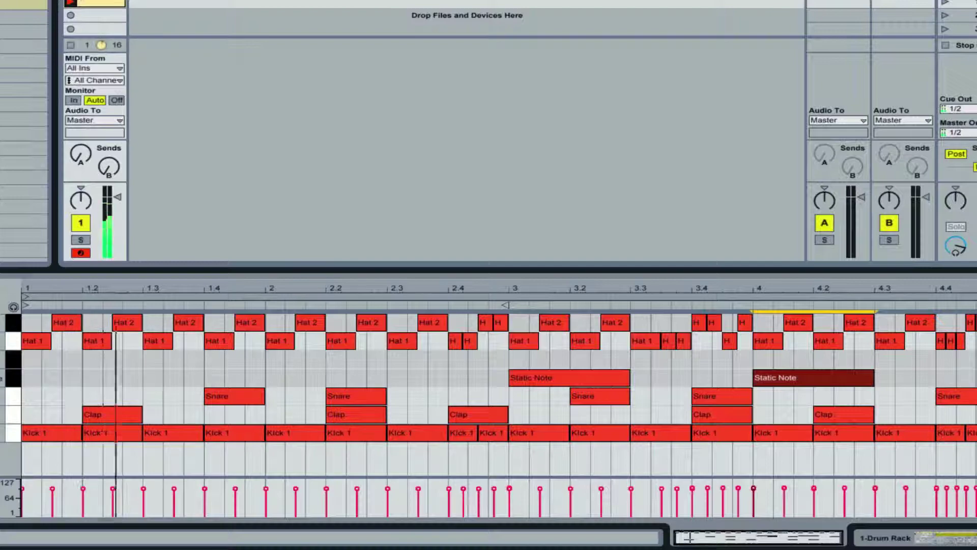
Browse the Nu-Electrik 2 pack's Drum Loops folder and audition loops 01B, 02B and 03B against the beat
key("shift+Tab")
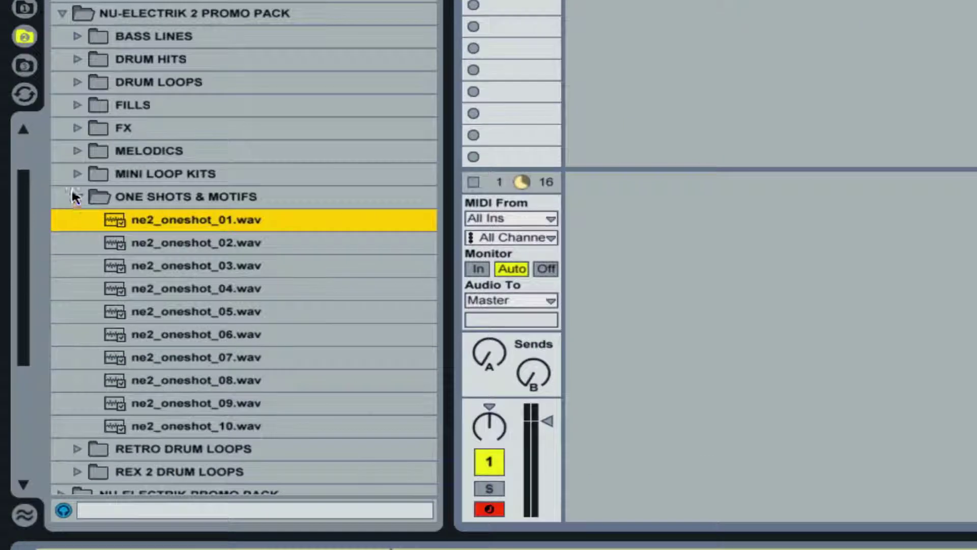
left_click(73, 190)
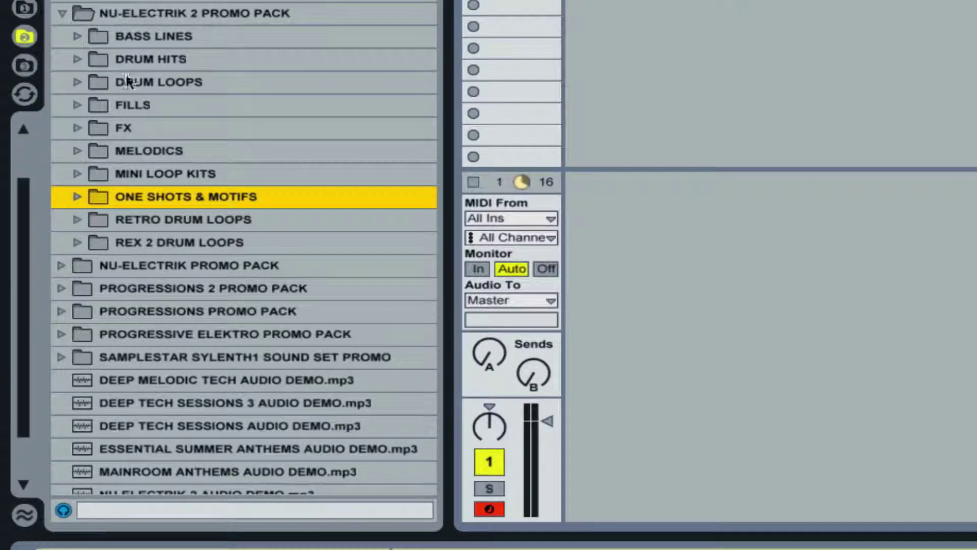
left_click(79, 219)
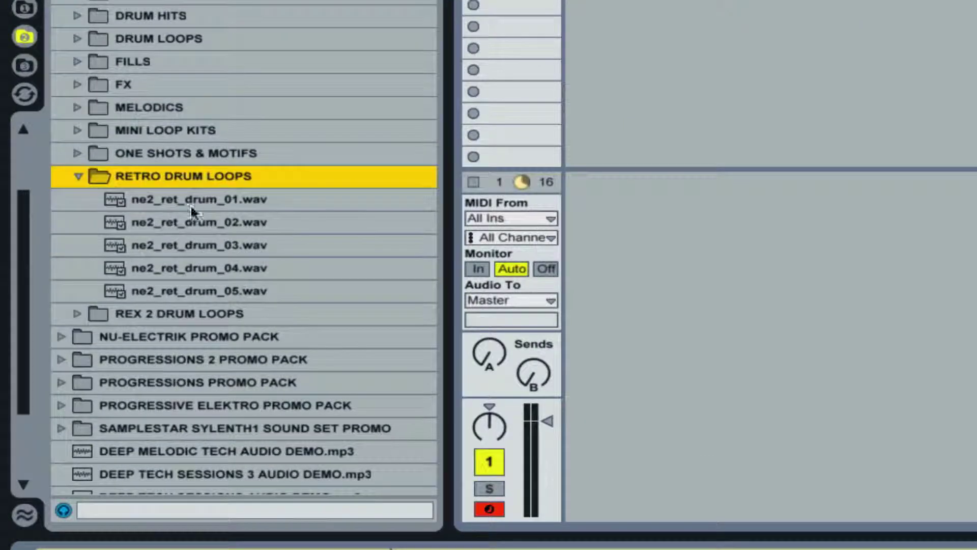
left_click(73, 176)
left_click(77, 38)
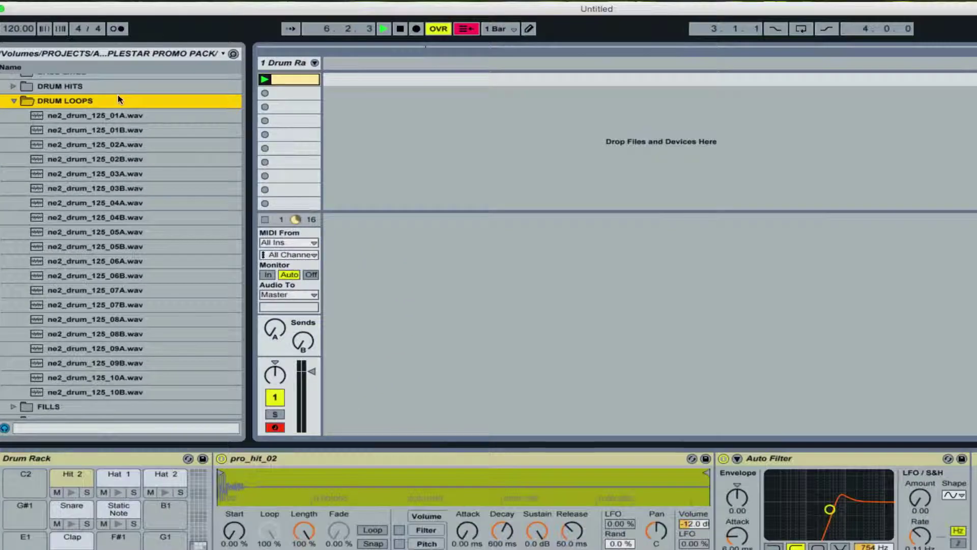
left_click(108, 128)
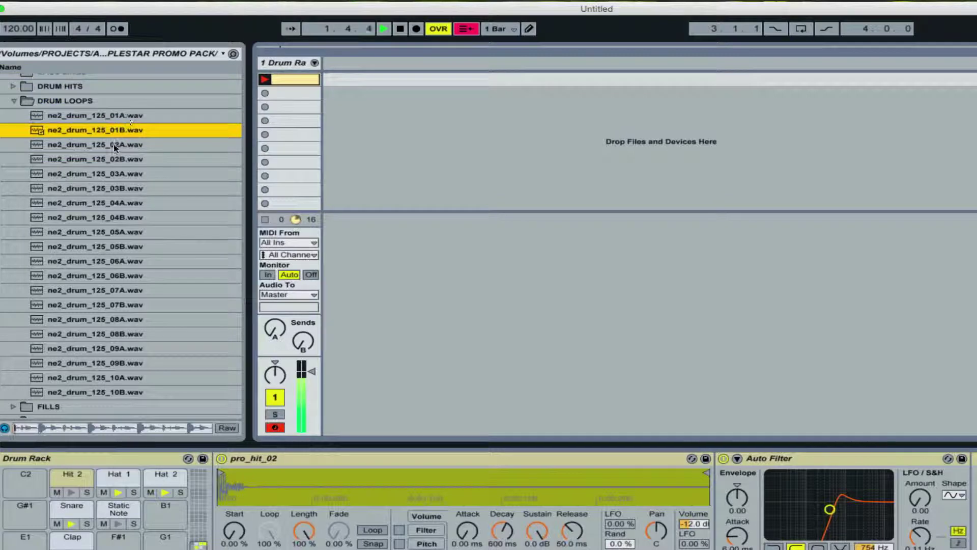
left_click(114, 159)
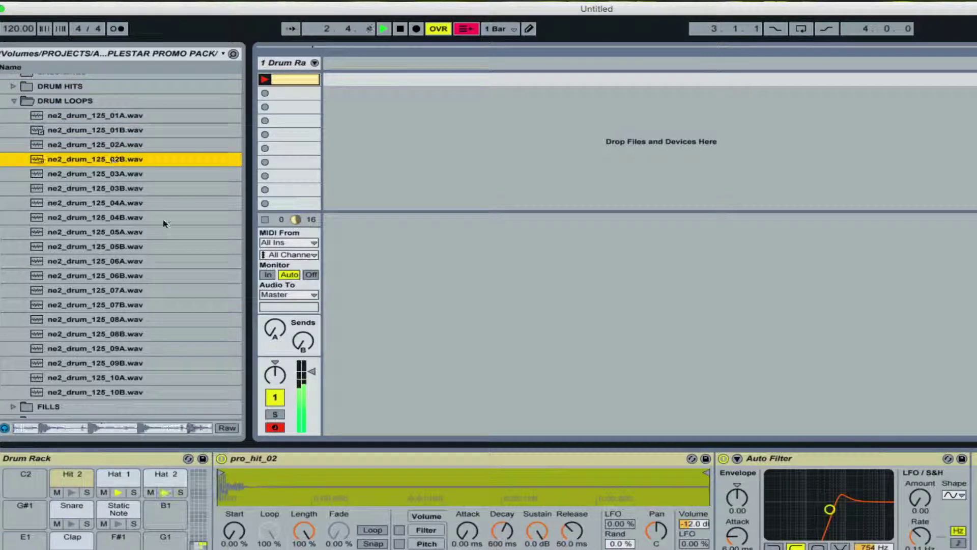
left_click(135, 189)
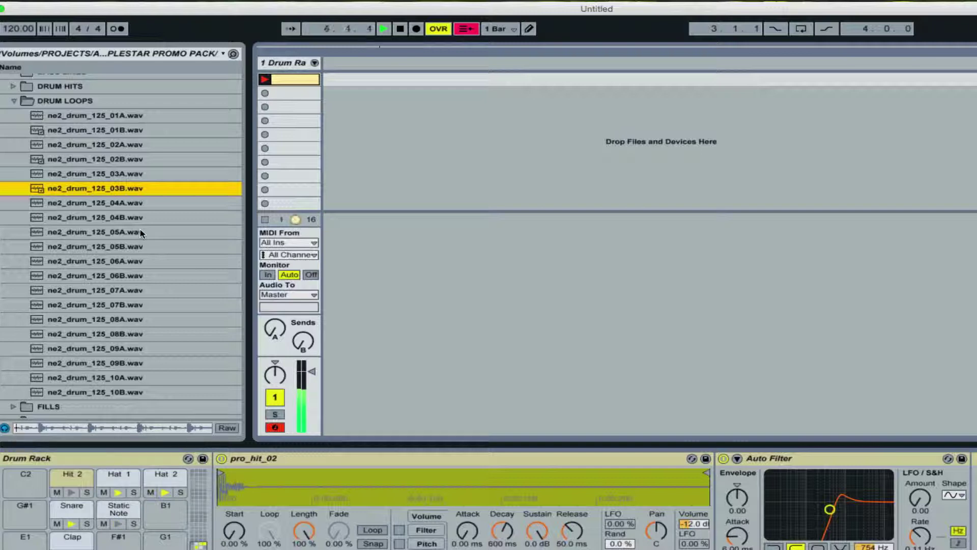
Loop ne2_drum_125_03B.wav on a new audio track with a segment BPM of 125, and set the song tempo to 126 BPM
left_click_drag(120, 188, 351, 82)
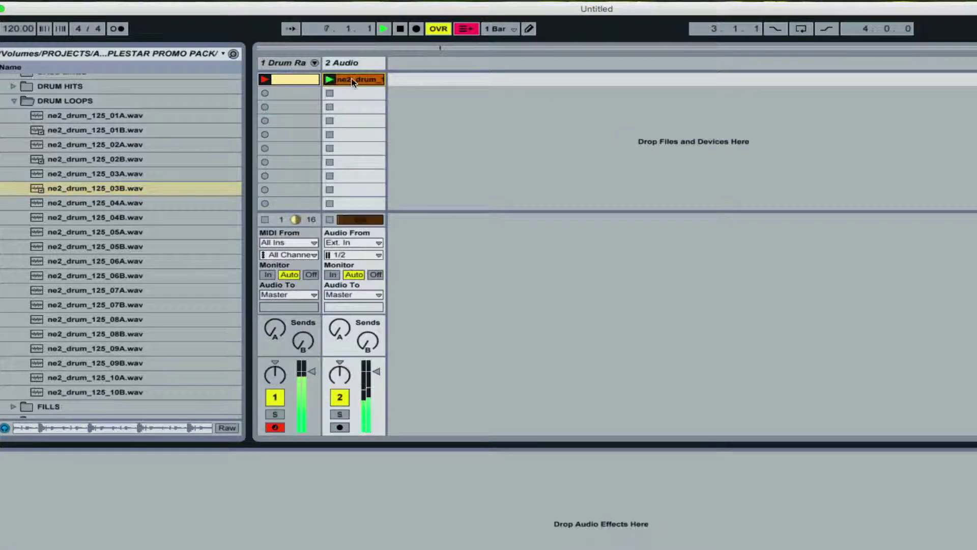
left_click(352, 81)
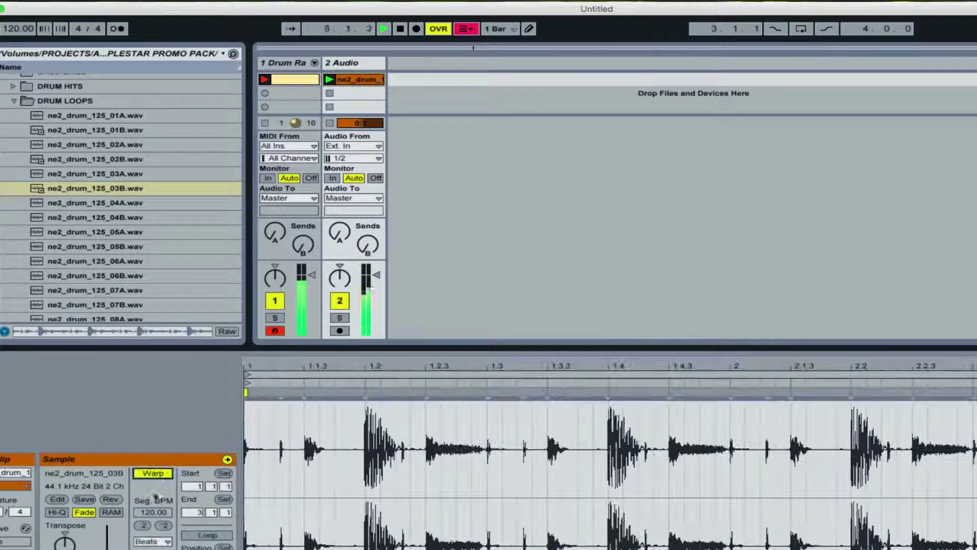
left_click(206, 534)
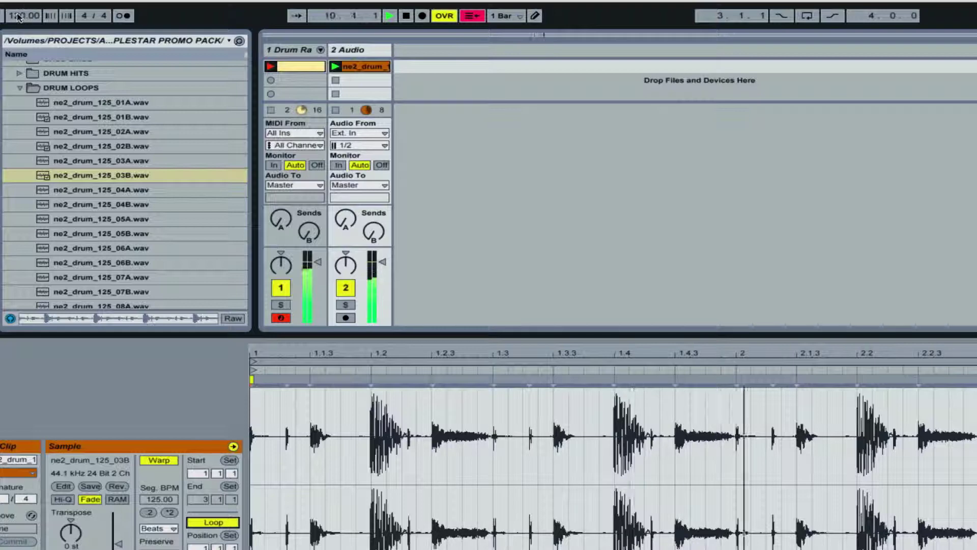
left_click_drag(19, 16, 18, 9)
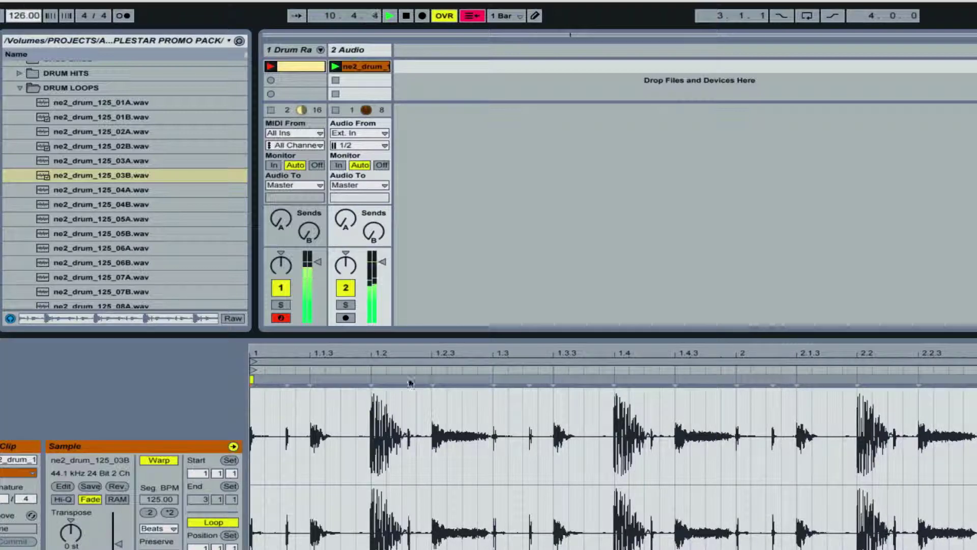
left_click_drag(426, 336, 426, 547)
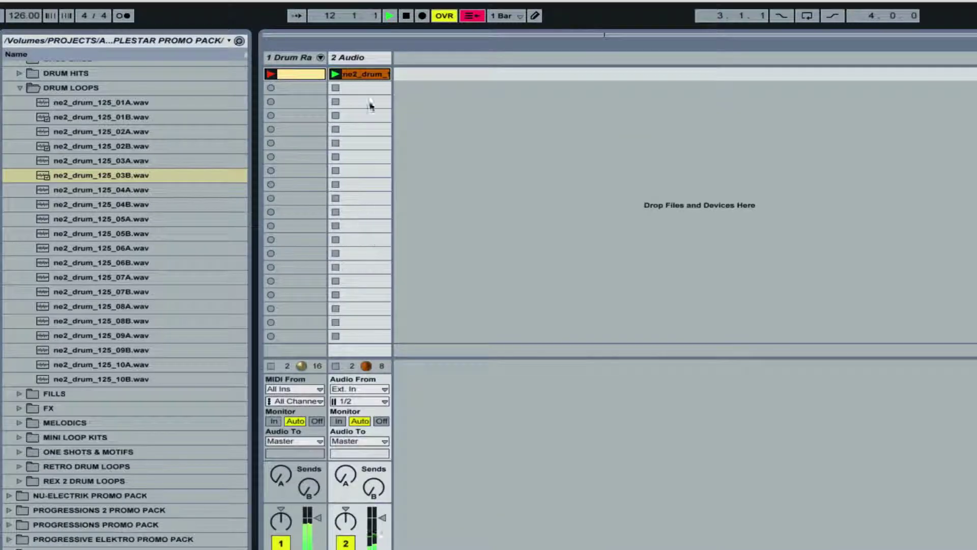
Draw the loop's clip volume envelope down to silence over the hits at 1.2, 1.4, 2.2 and 2.4, and play it back with the drums
double_click(365, 73)
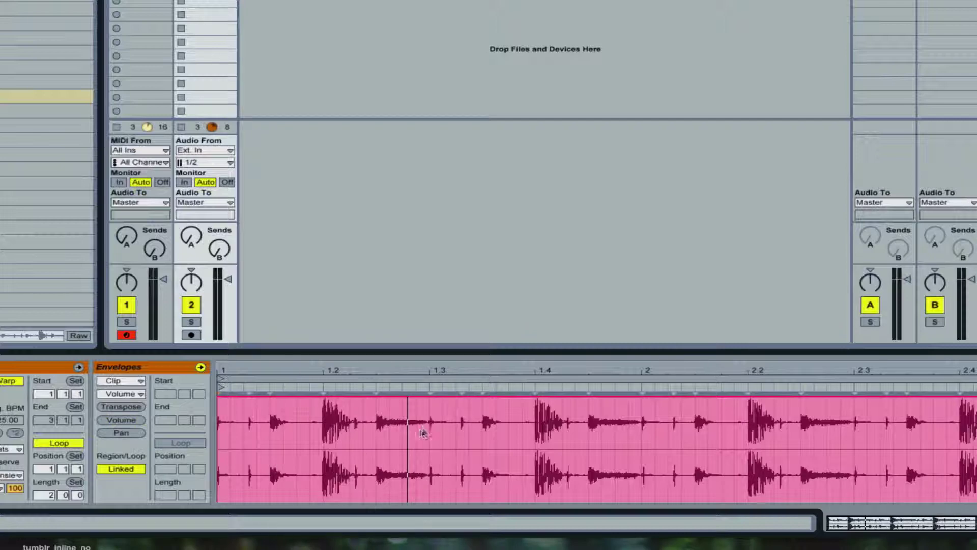
left_click_drag(328, 476, 385, 509)
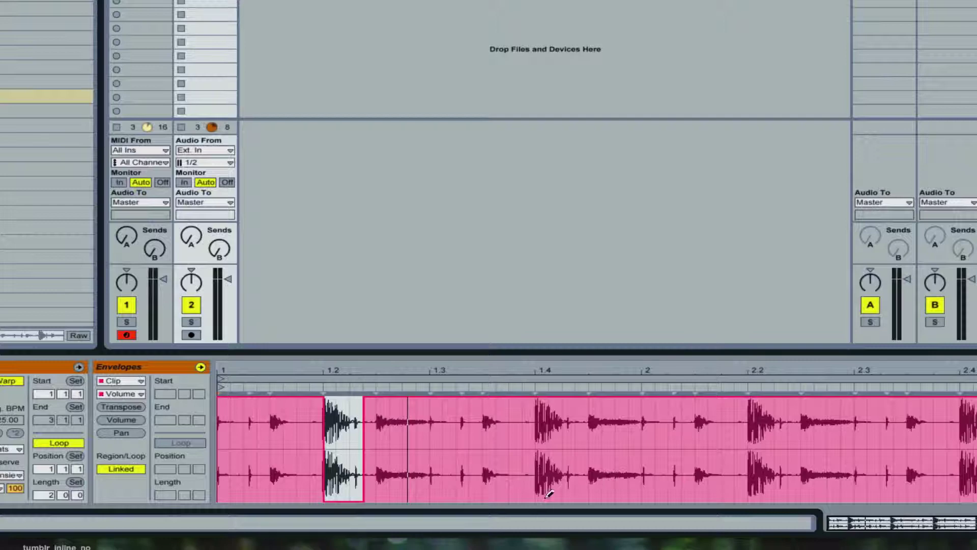
left_click_drag(537, 492, 575, 509)
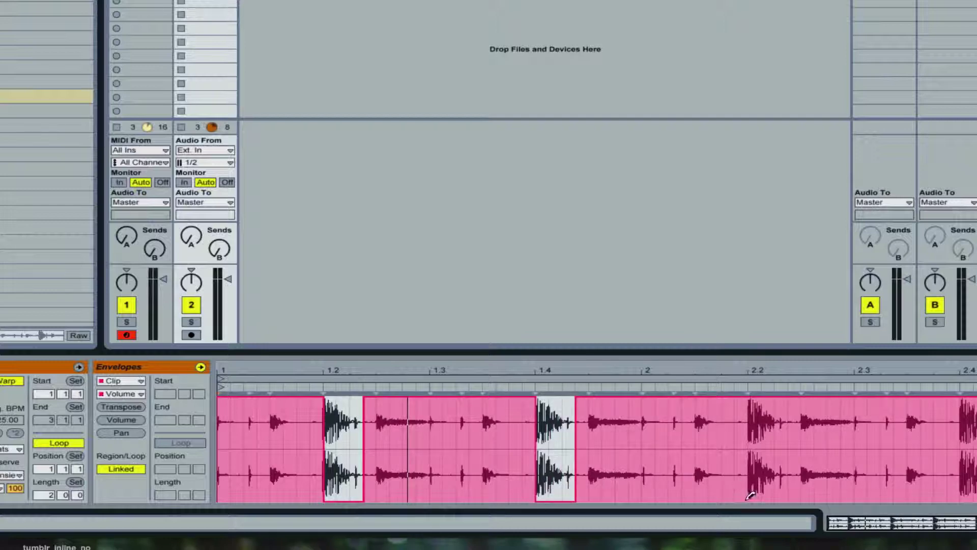
left_click_drag(751, 495, 788, 506)
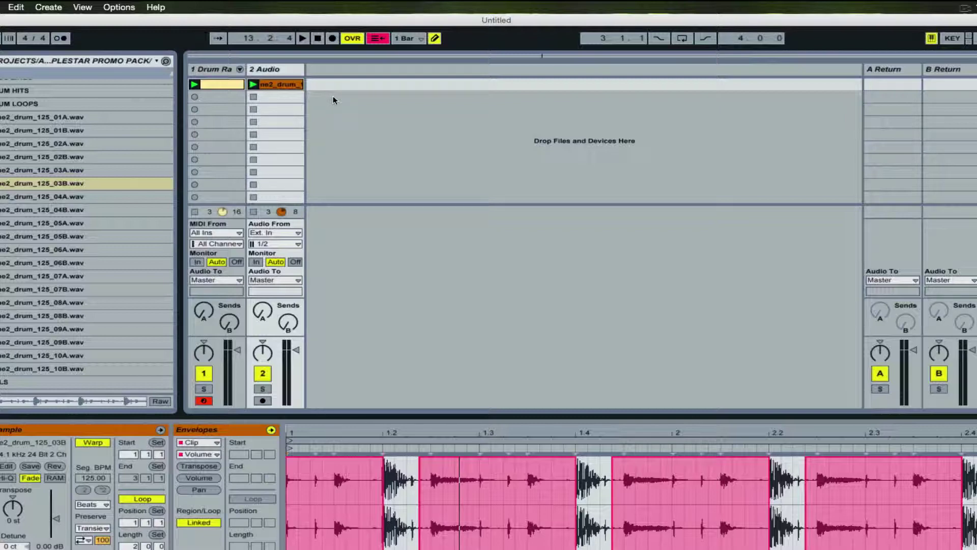
key("space")
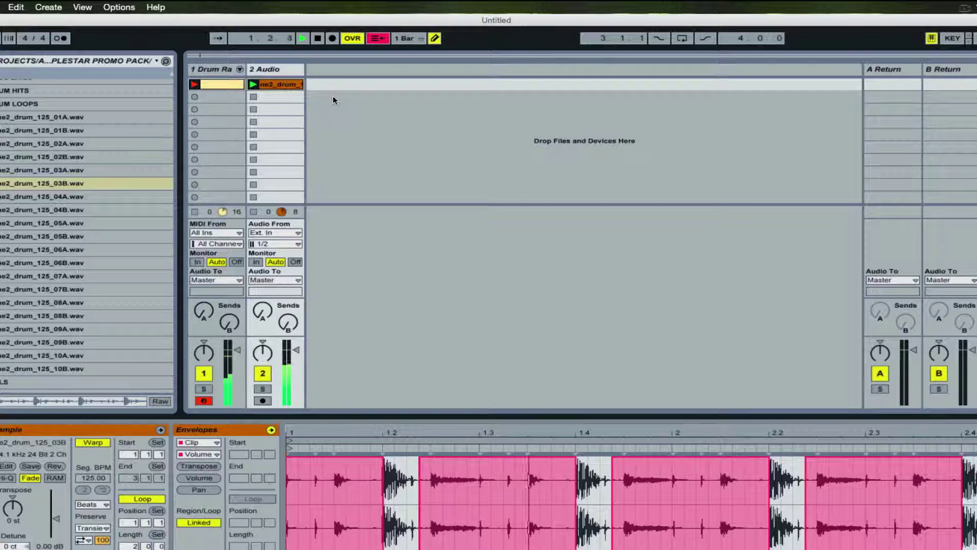